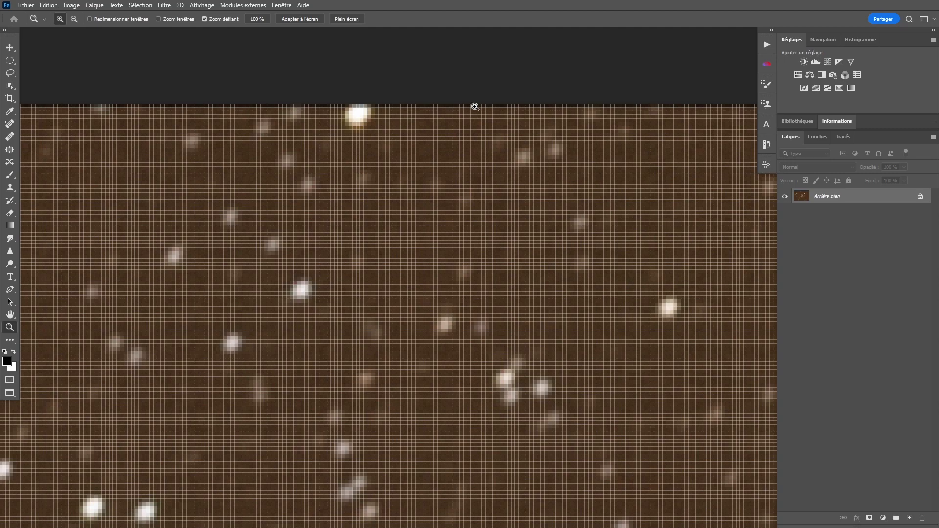
Crop the galaxy photo slightly on all sides, keeping the 2:3 ratio, to trim its outer edges
scroll(477, 106, down, 10)
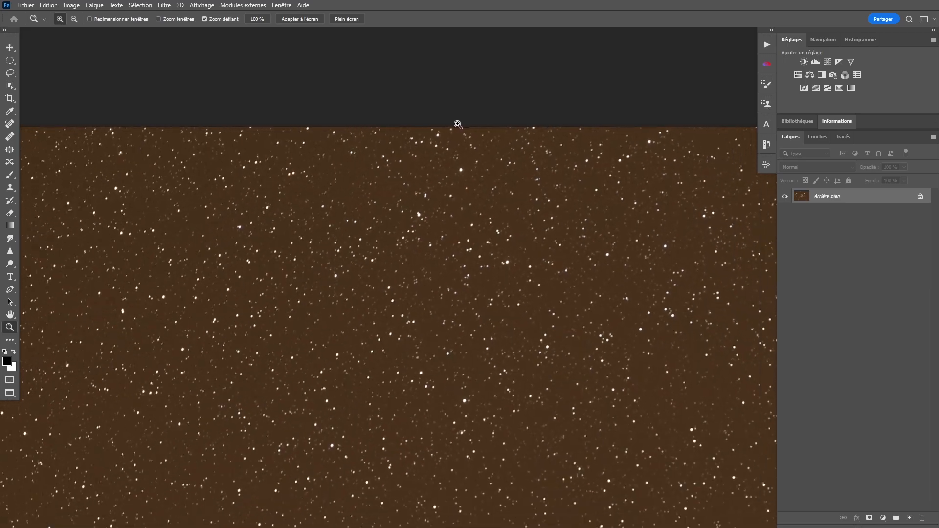
scroll(458, 123, down, 8)
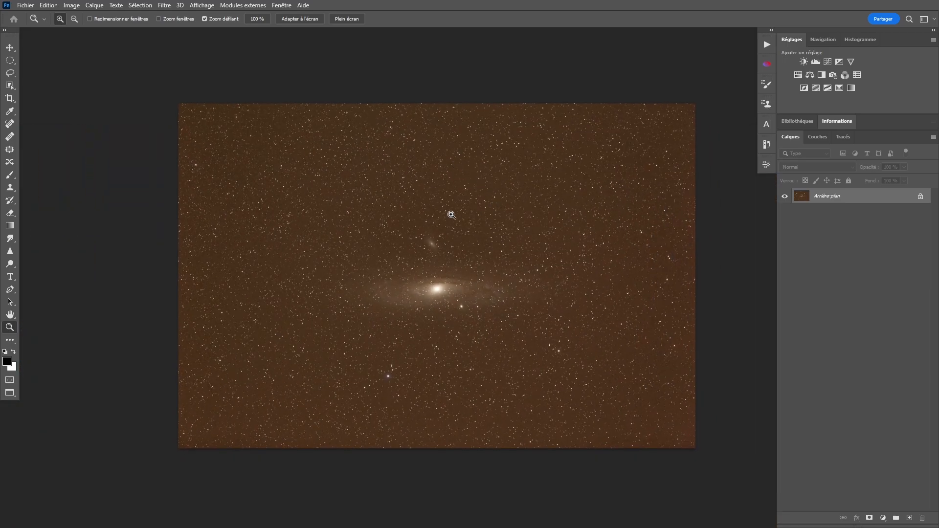
scroll(452, 215, up, 3)
scroll(476, 189, down, 4)
drag(494, 191, 489, 200)
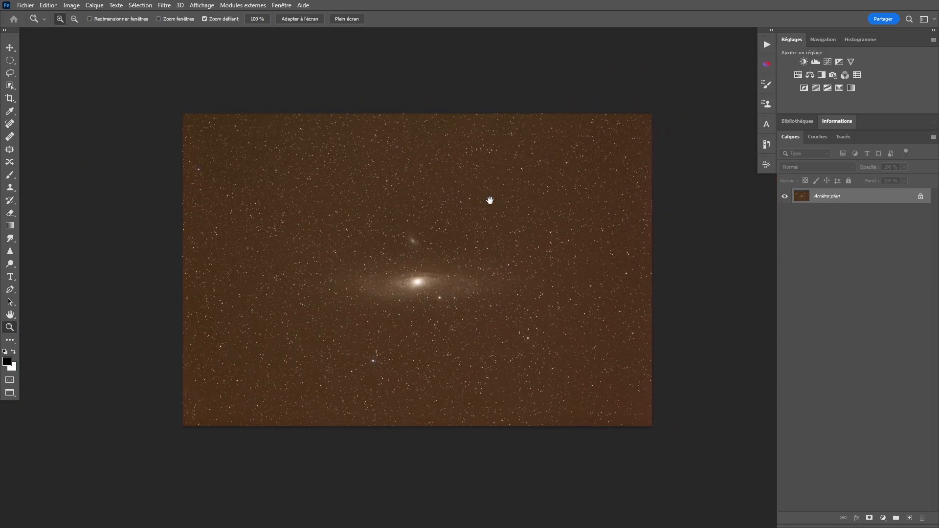
key(c)
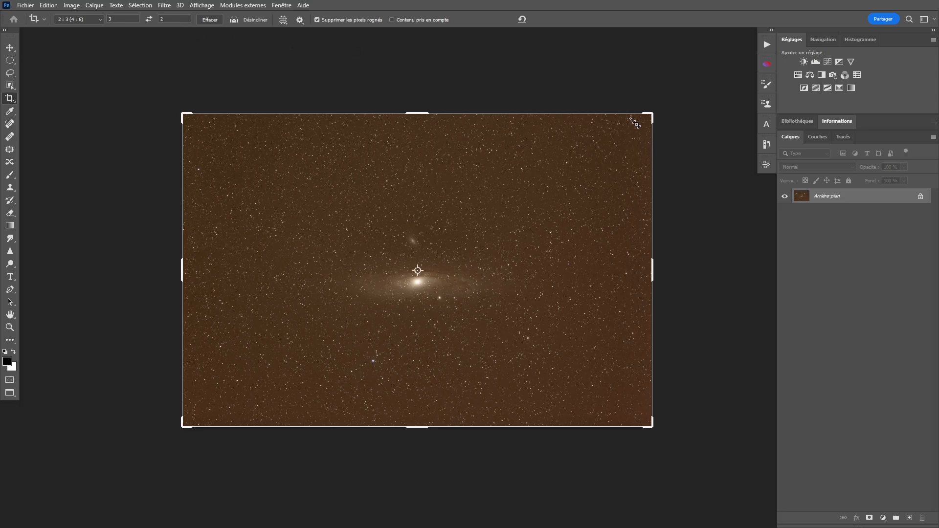
drag(651, 114, 643, 124)
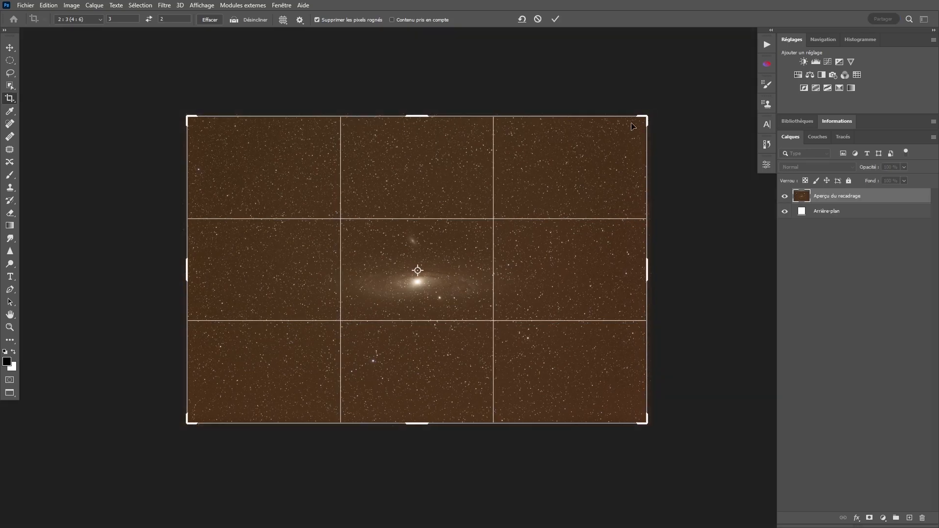
click(557, 19)
key(z)
Add a Curves adjustment layer above the background and apply its automatic correction
mouse_move(484, 126)
mouse_down()
mouse_move(557, 132)
mouse_move(477, 130)
mouse_up()
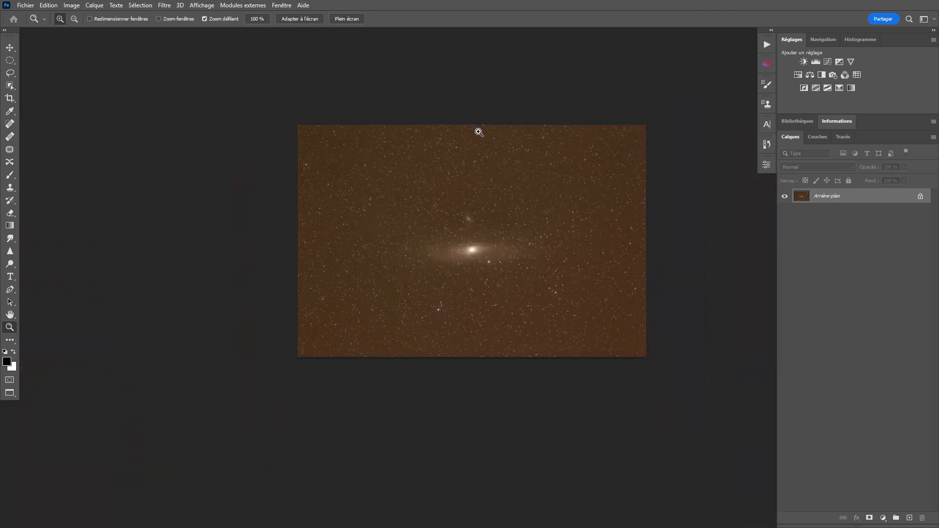
drag(525, 182, 484, 195)
scroll(402, 226, up, 2)
drag(528, 257, 515, 258)
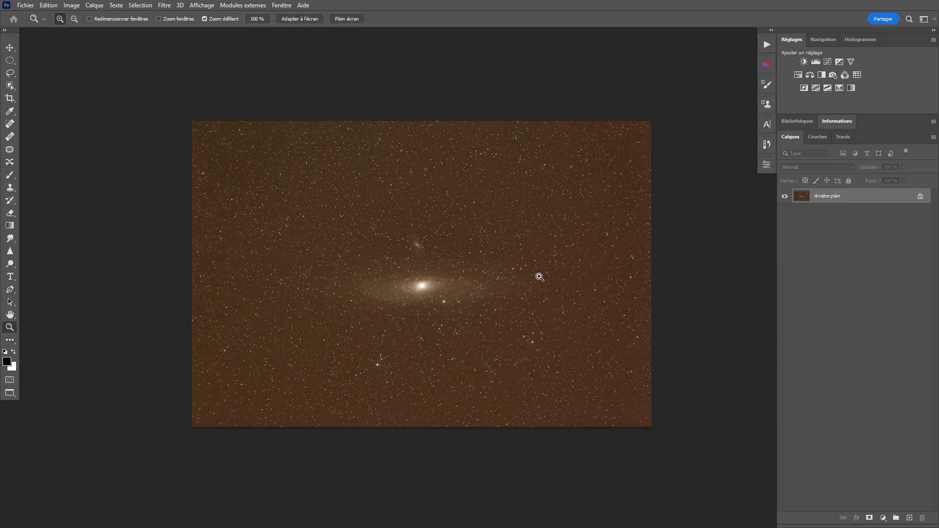
click(826, 62)
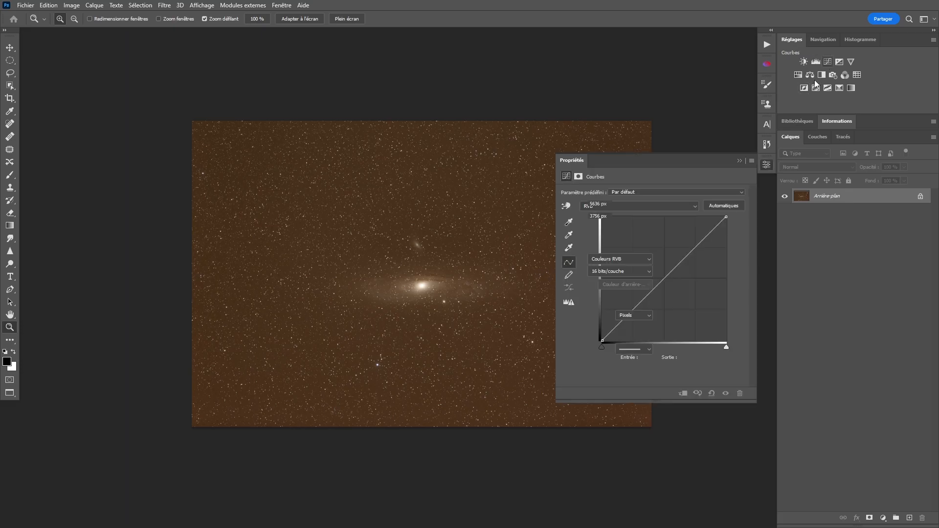
click(715, 205)
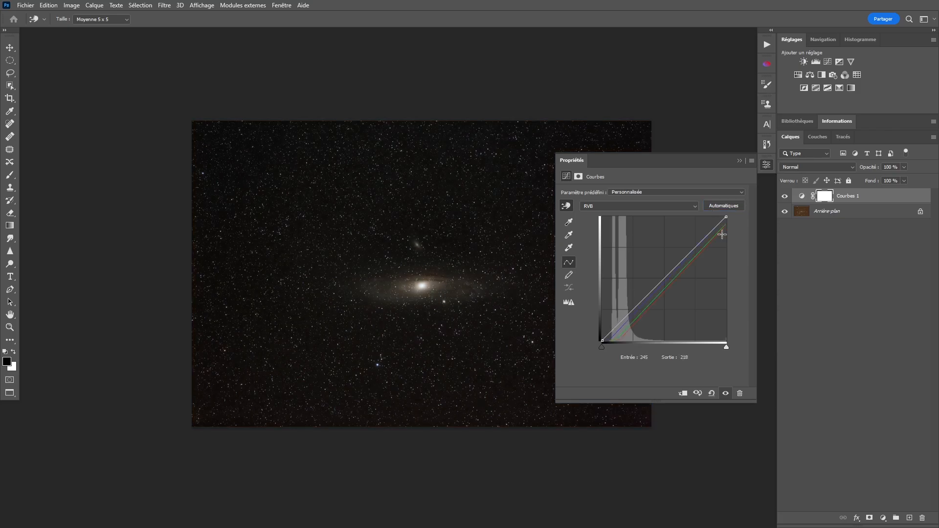
Add a second Curves adjustment layer with the Arcsinh10 preset and collapse its properties
click(827, 63)
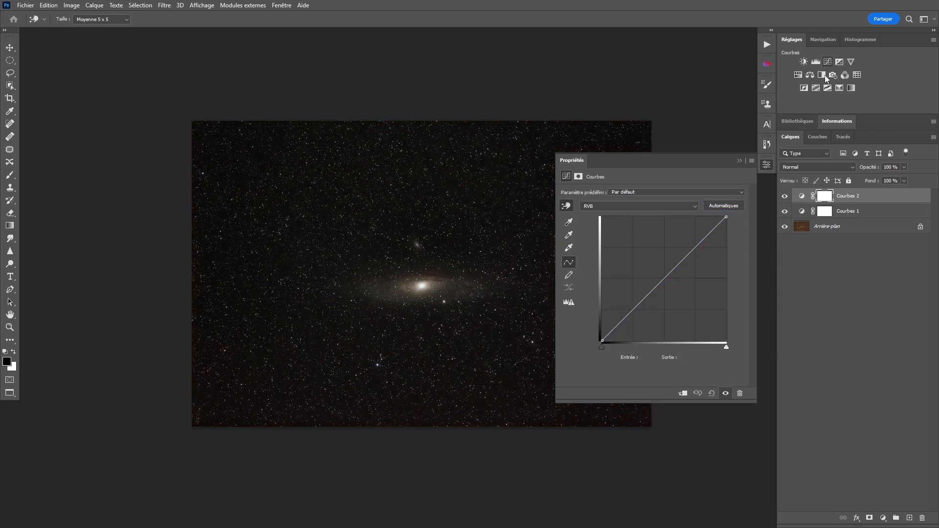
click(632, 193)
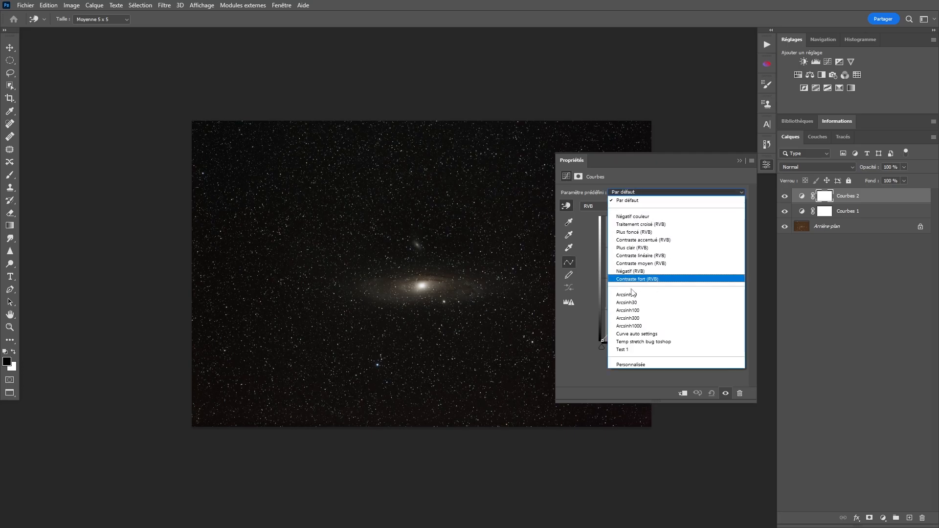
click(627, 294)
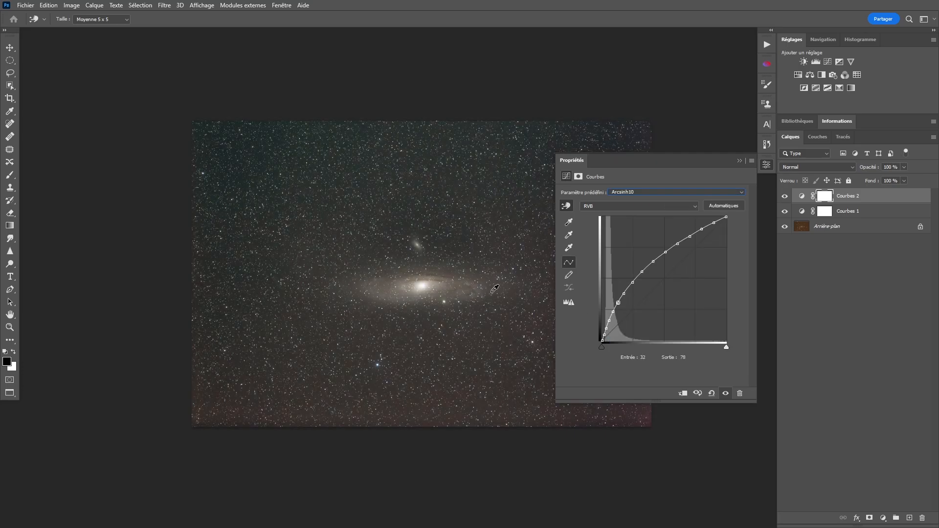
click(766, 167)
Examine the stretched image around the galaxy, edges and corners for brightness and colour gradients in the sky background
scroll(493, 225, up, 1)
key(z)
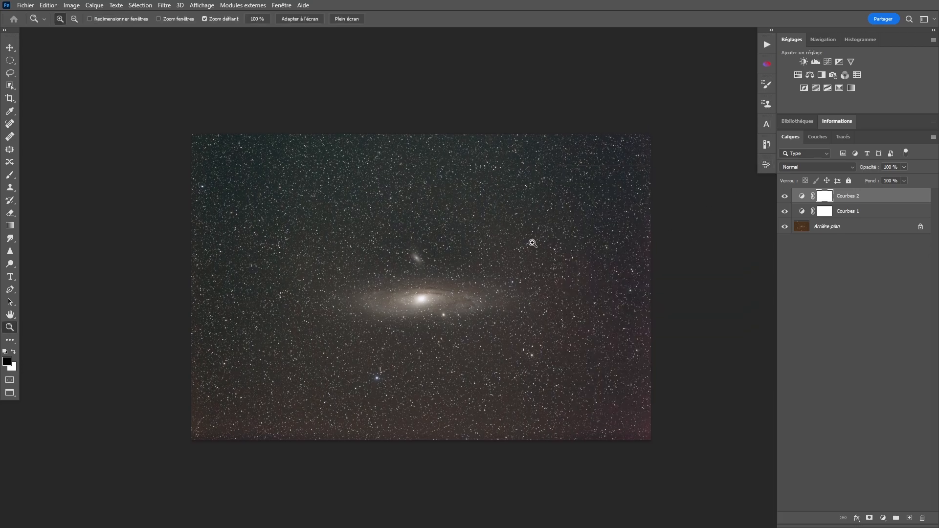
drag(556, 245, 619, 229)
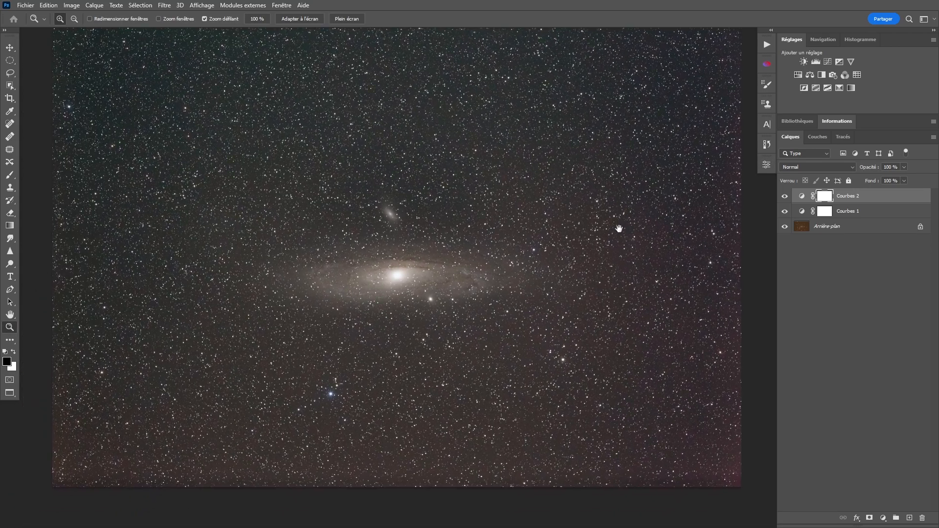
drag(531, 235, 504, 310)
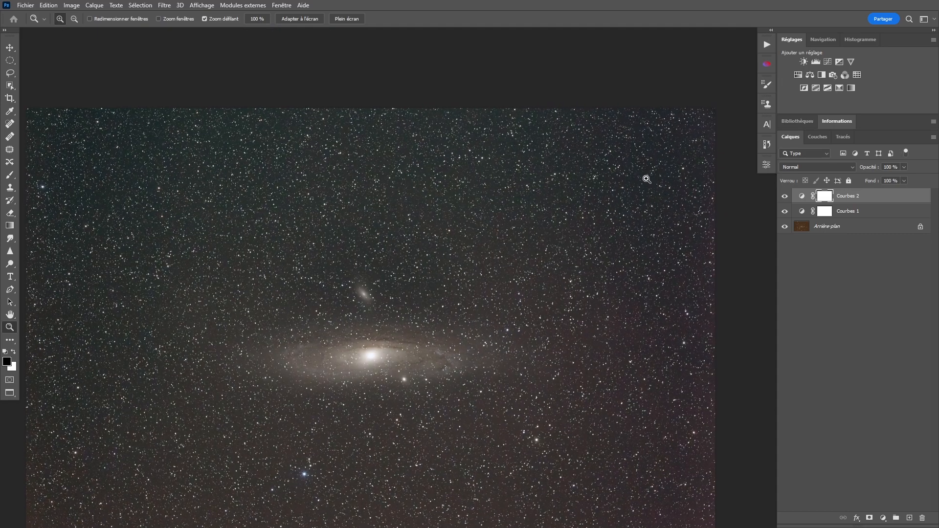
drag(555, 350, 576, 257)
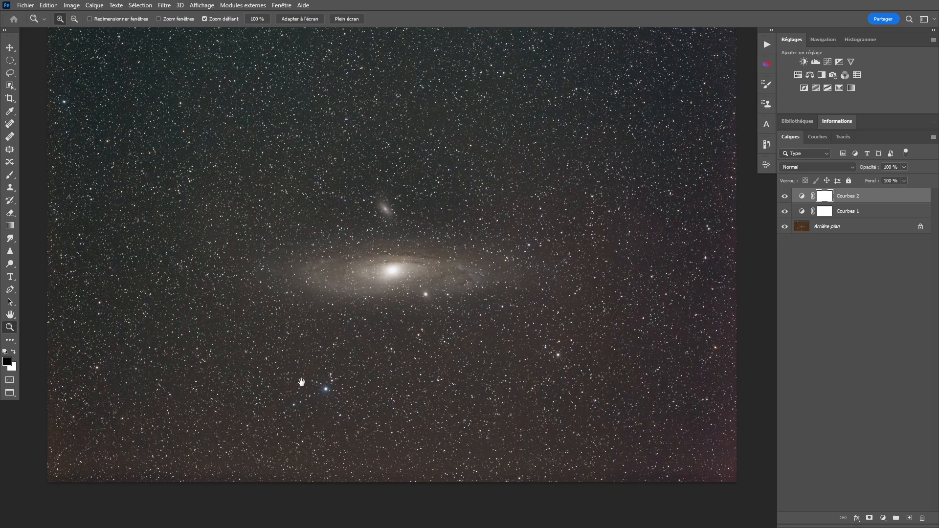
drag(300, 382, 349, 386)
drag(300, 349, 295, 366)
drag(581, 286, 542, 288)
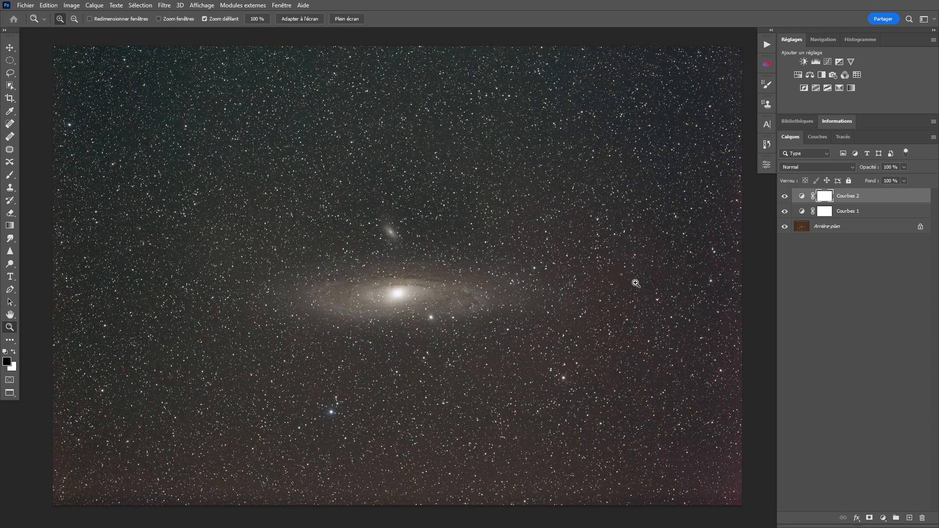
Hide both Curves adjustment layers and delete Courbes 1
click(784, 195)
click(800, 215)
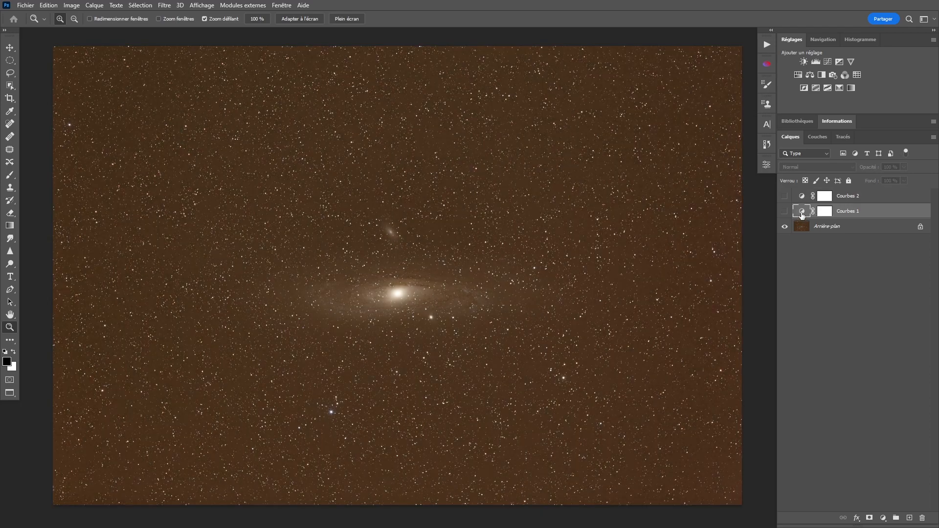
key(Delete)
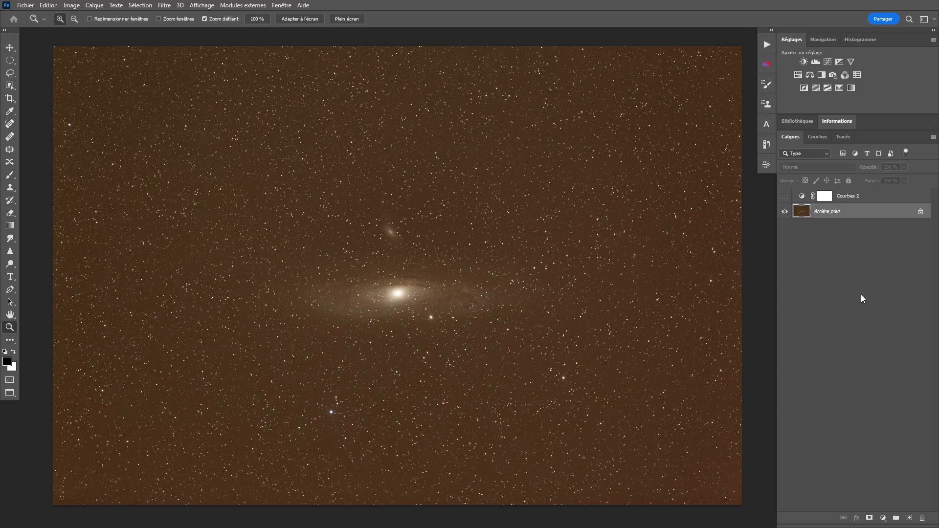
Duplicate the background layer twice and hide the upper copy
key(ctrl+j)
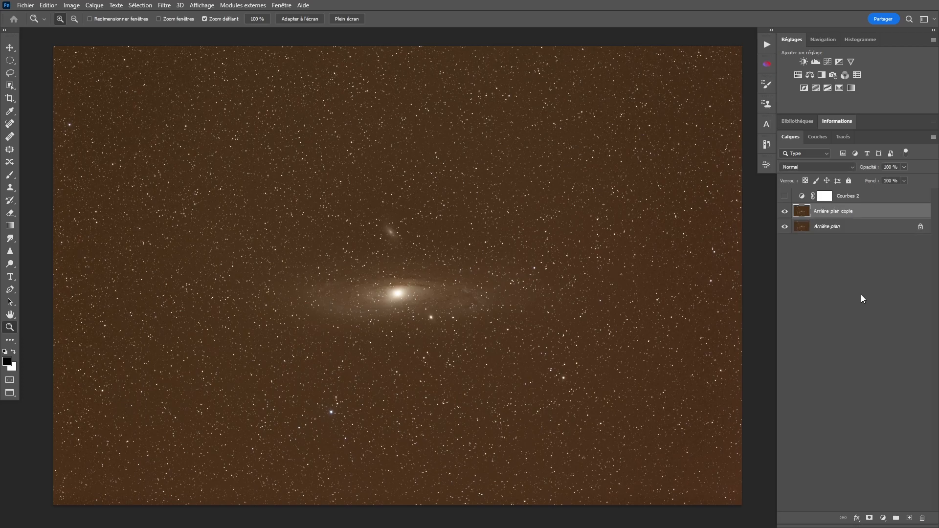
key(ctrl+j)
click(782, 213)
Rename the lower copy "Traitement" and the upper copy "Calque de pollution lumineuse", and show the upper one again
double_click(825, 227)
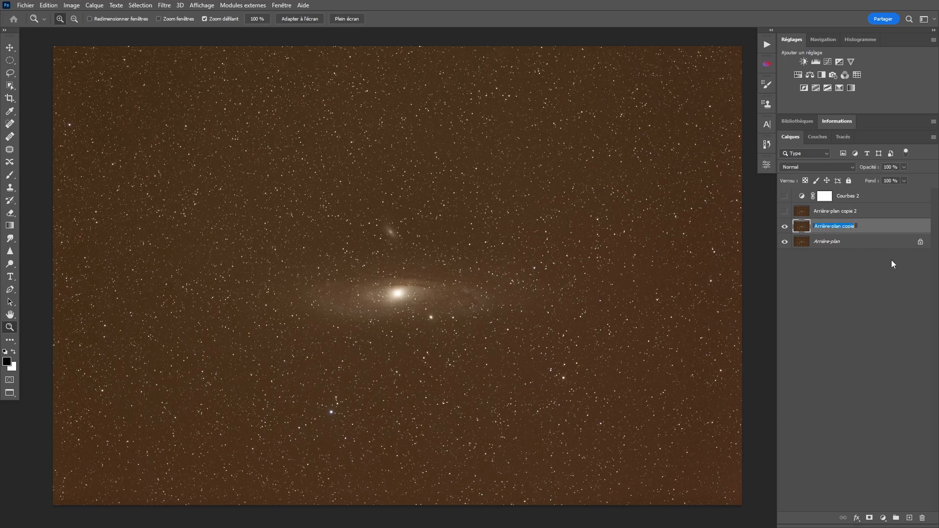
text(Traitement)
key(Return)
double_click(824, 213)
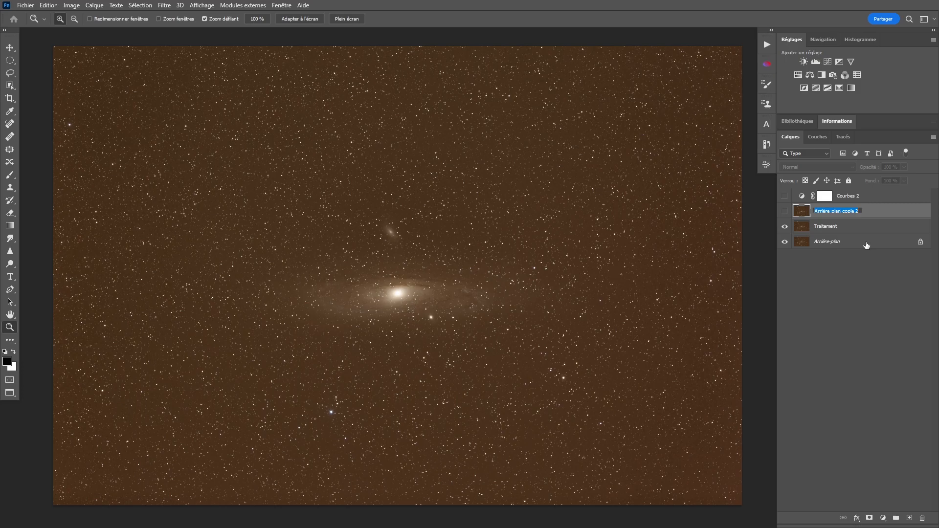
text(Calque de pollution lumineuse)
key(Return)
click(784, 212)
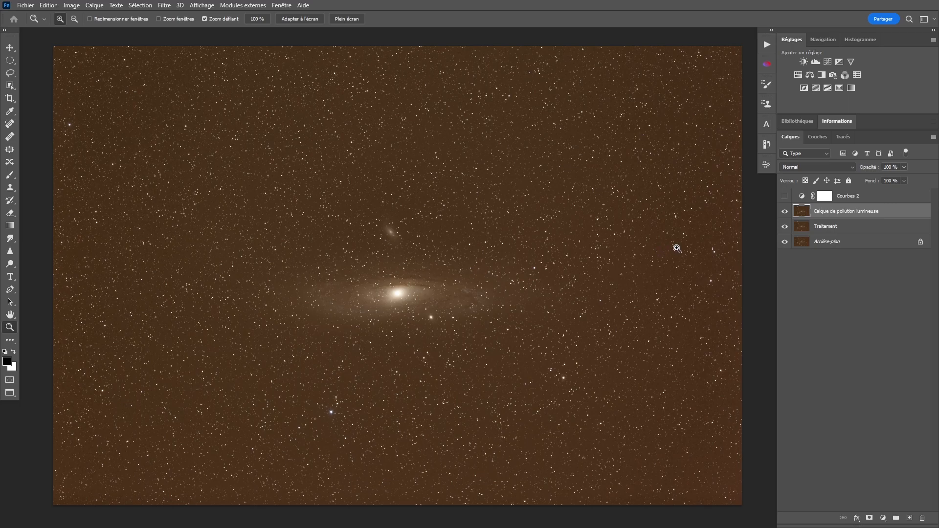
Clone nearby starry sky over the galaxy on the Calque de pollution lumineuse layer with the soft Clone Stamp, resizing the brush as needed
drag(543, 269, 535, 268)
key(s)
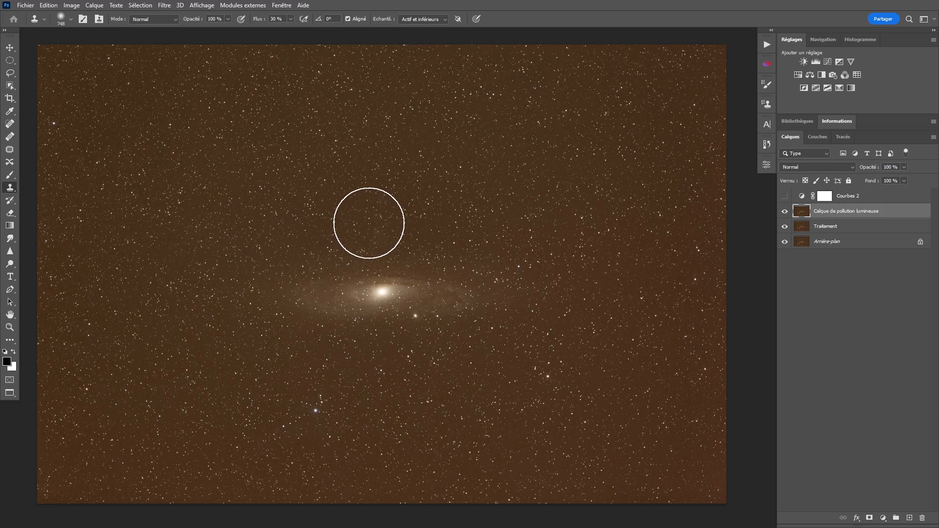
drag(373, 226, 368, 231)
alt+right_click(293, 231)
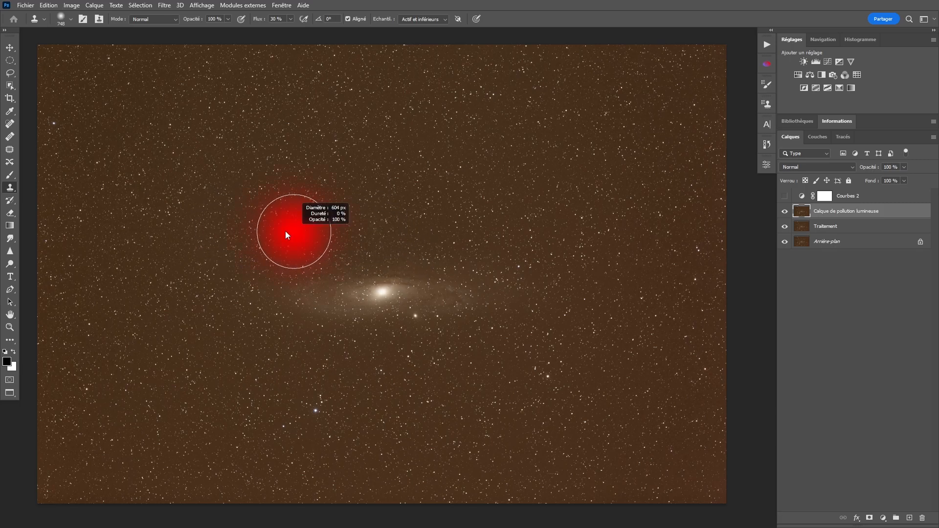
alt+click(303, 214)
mouse_move(293, 287)
mouse_down()
mouse_move(347, 269)
mouse_move(315, 281)
mouse_move(447, 275)
mouse_move(459, 313)
mouse_up()
alt+right_click(331, 251)
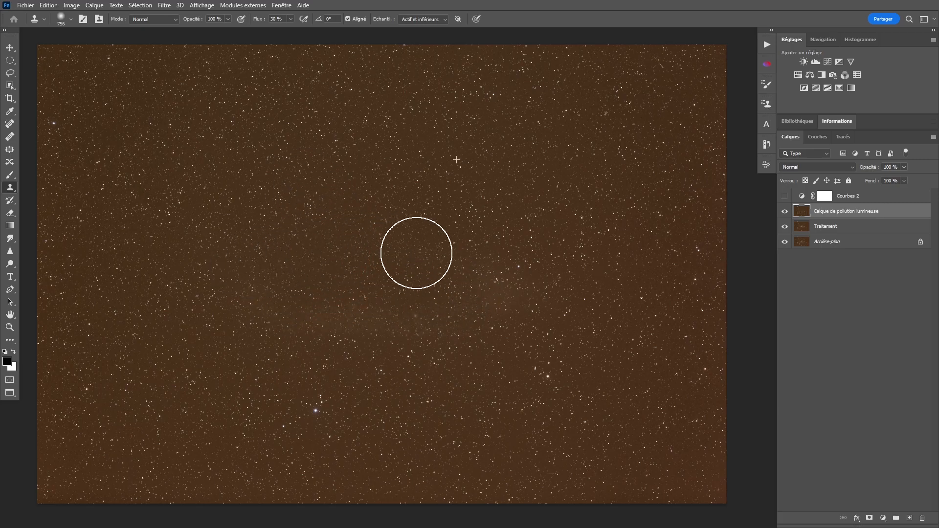
alt+click(256, 193)
mouse_move(297, 325)
mouse_down()
mouse_move(360, 314)
mouse_move(381, 327)
mouse_move(456, 287)
mouse_up()
Apply the Antipoussière filter to the light pollution layer with a radius of 80 pixels and a threshold of 0
key(space)
drag(568, 324, 536, 307)
key(z)
key(space)
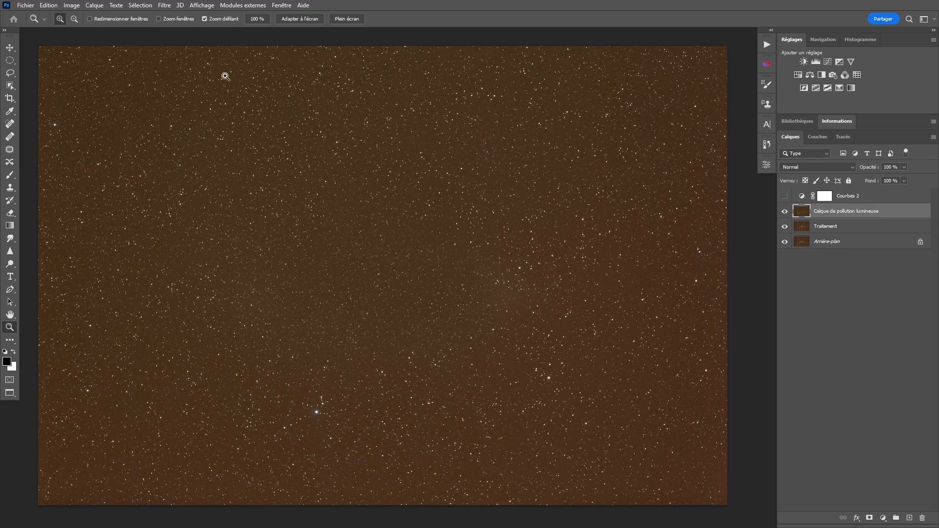
click(166, 10)
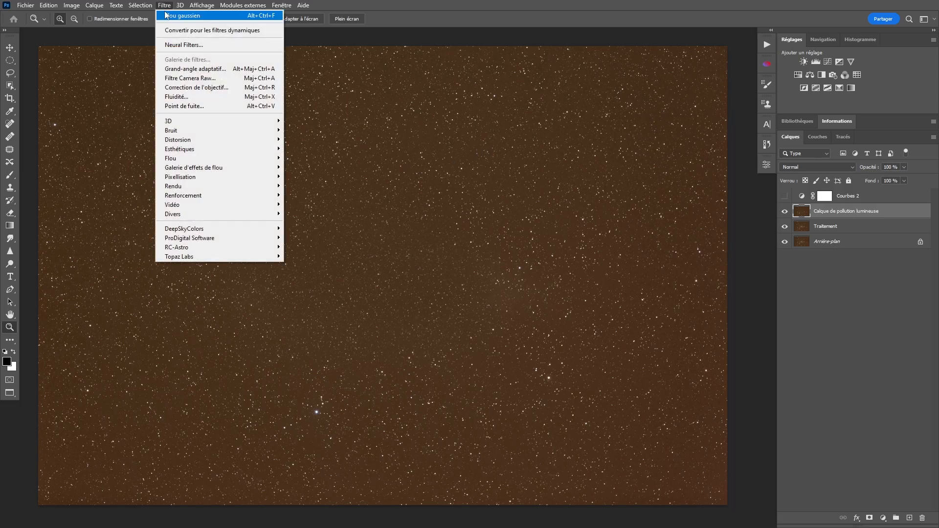
mouse_move(214, 135)
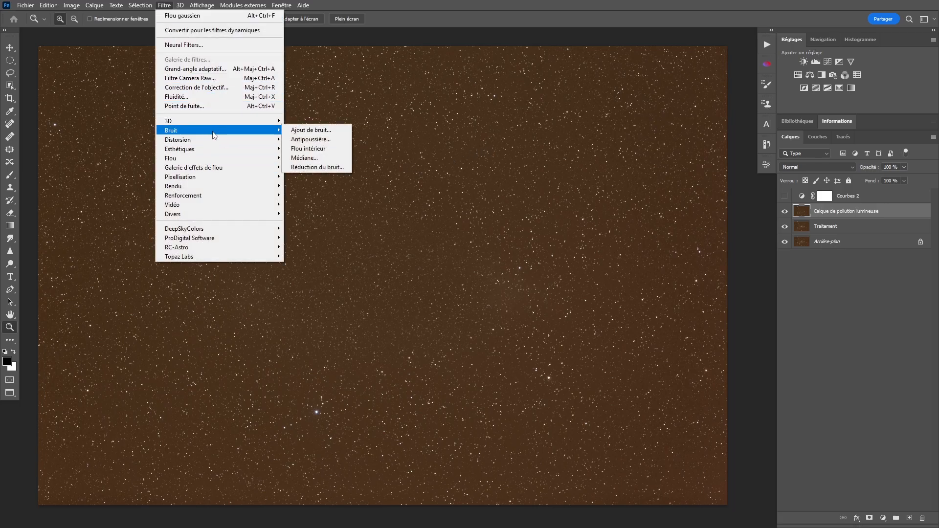
click(309, 142)
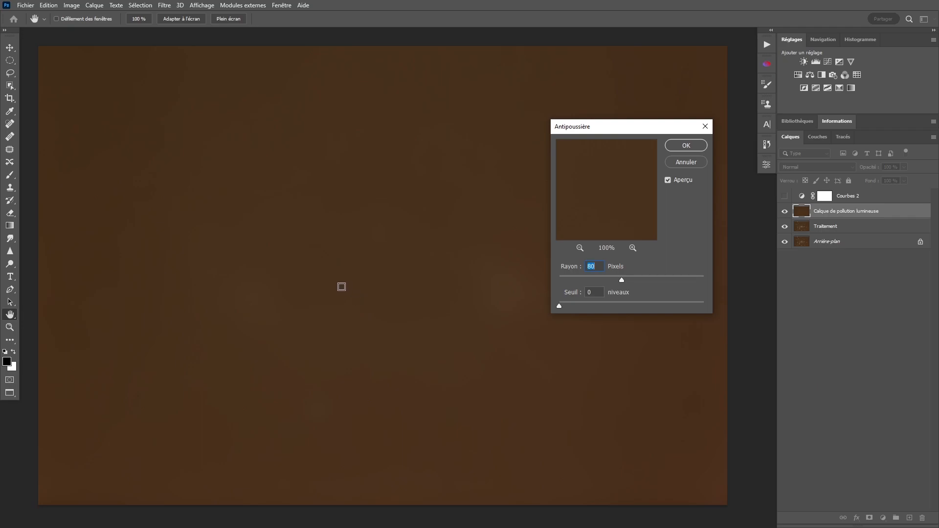
click(685, 146)
key(z)
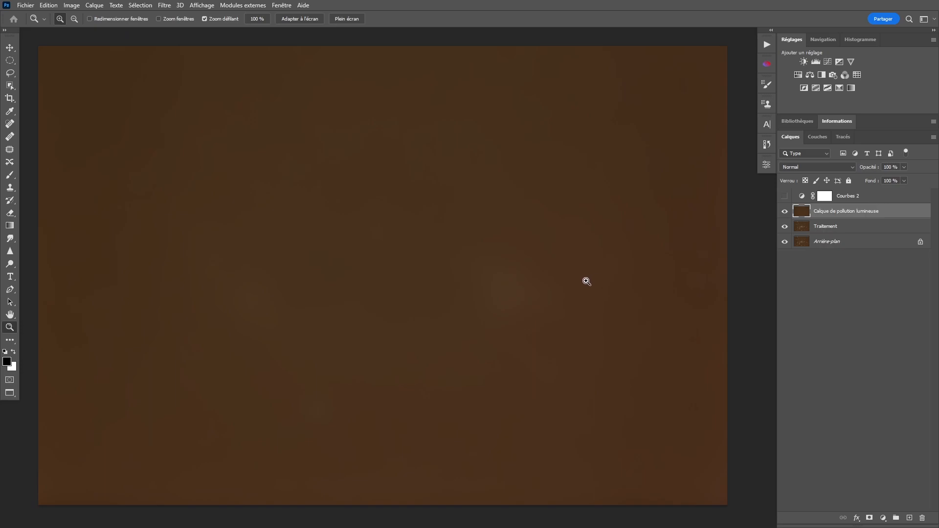
Hide the Calque de pollution lumineuse layer and open Apply Image on the Traitement layer with the pollution layer as the source
click(785, 211)
click(819, 230)
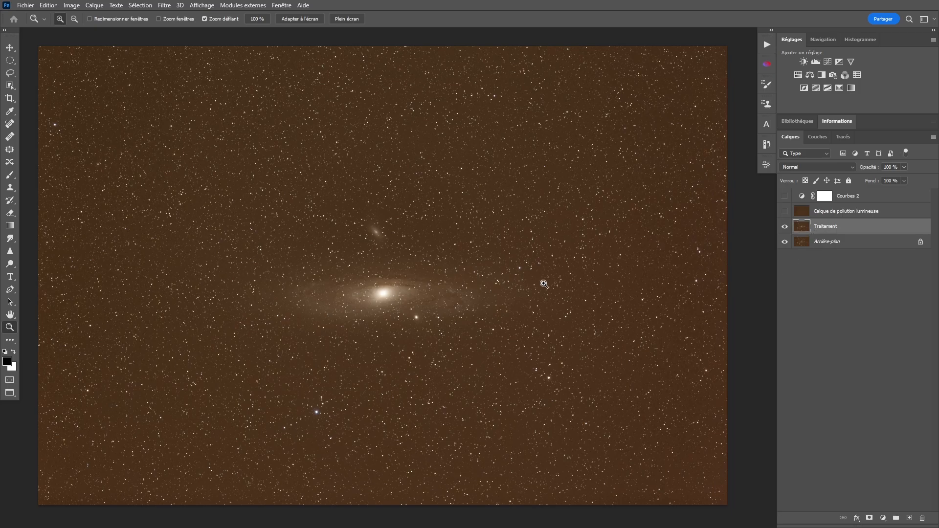
click(72, 5)
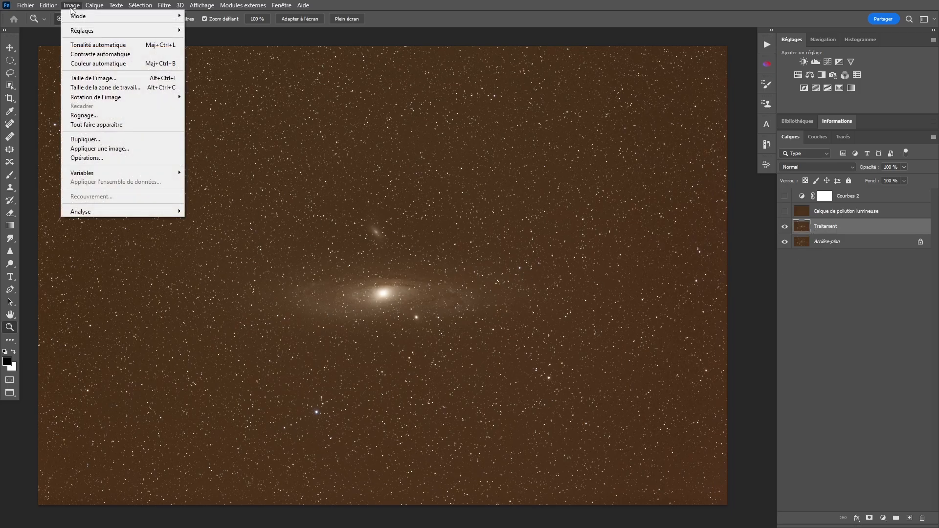
click(128, 149)
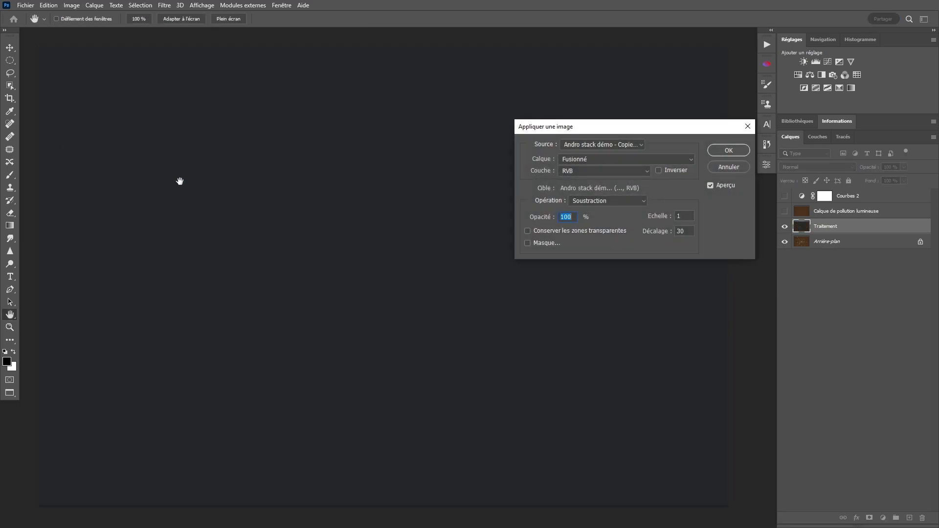
click(588, 159)
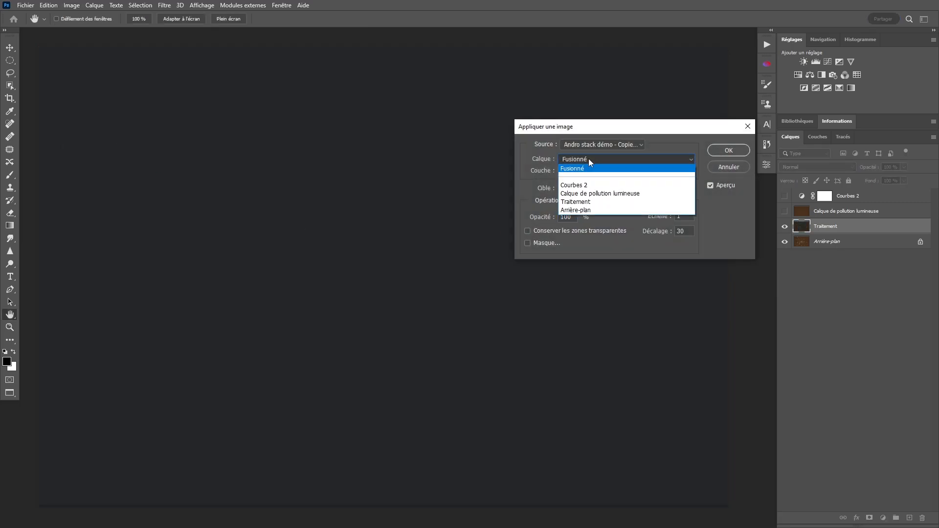
click(600, 194)
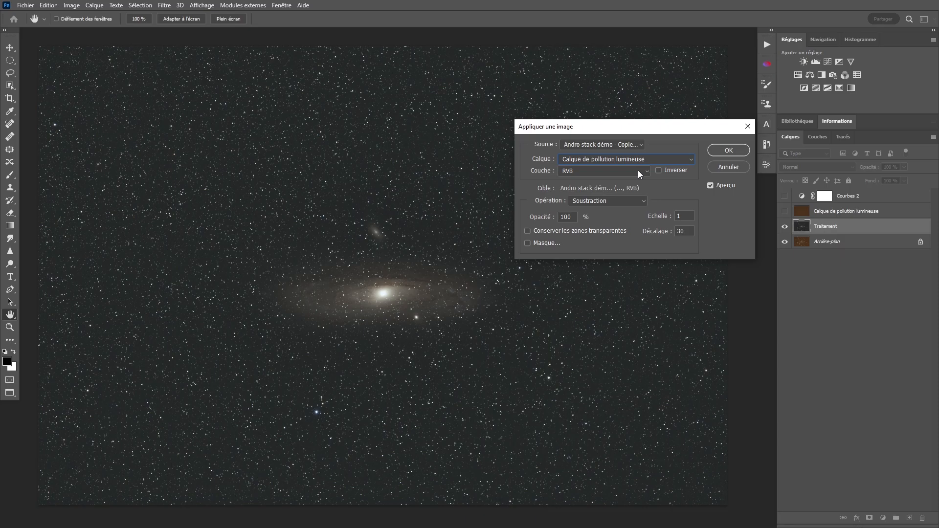
Subtract the pollution layer from Traitement using Soustraction with an offset of 30, and show the Courbes 2 adjustment to inspect the sky
click(617, 202)
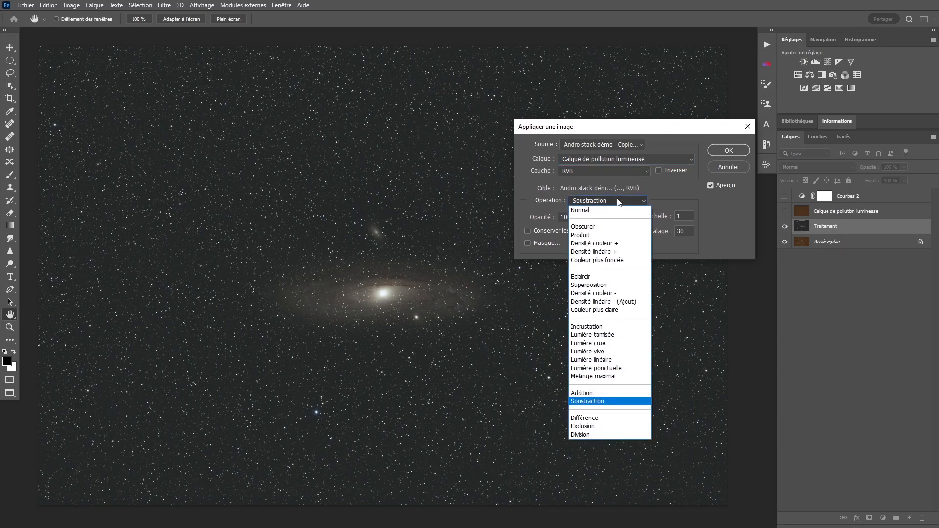
click(618, 201)
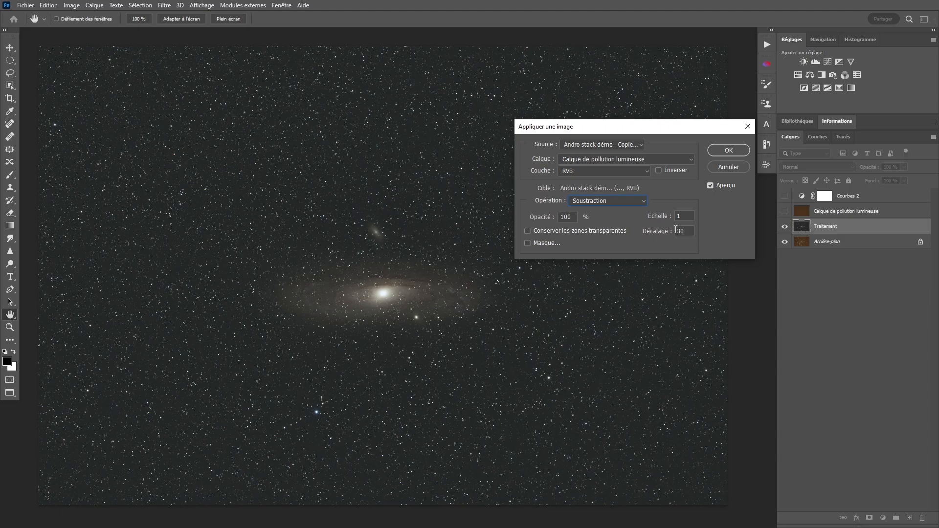
click(647, 234)
text(10)
key(BackSpace)
text(30)
text(0)
click(721, 154)
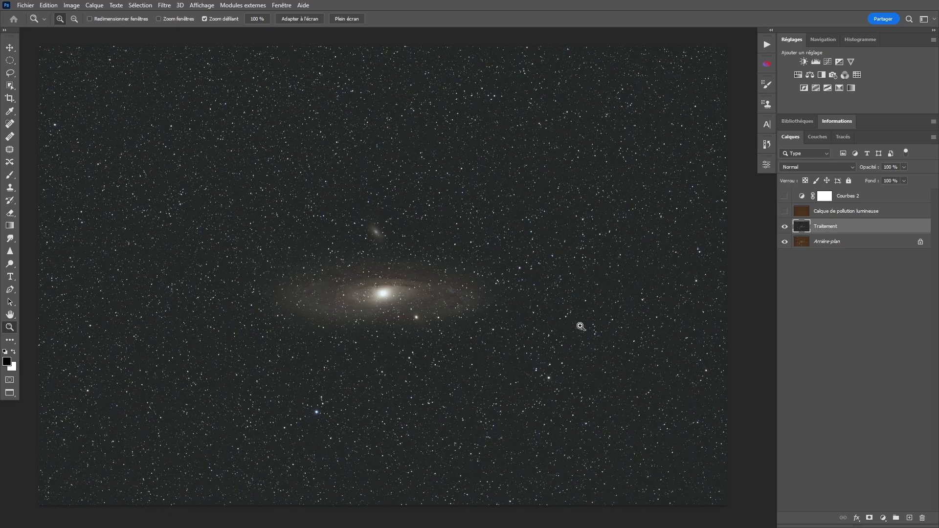
click(784, 196)
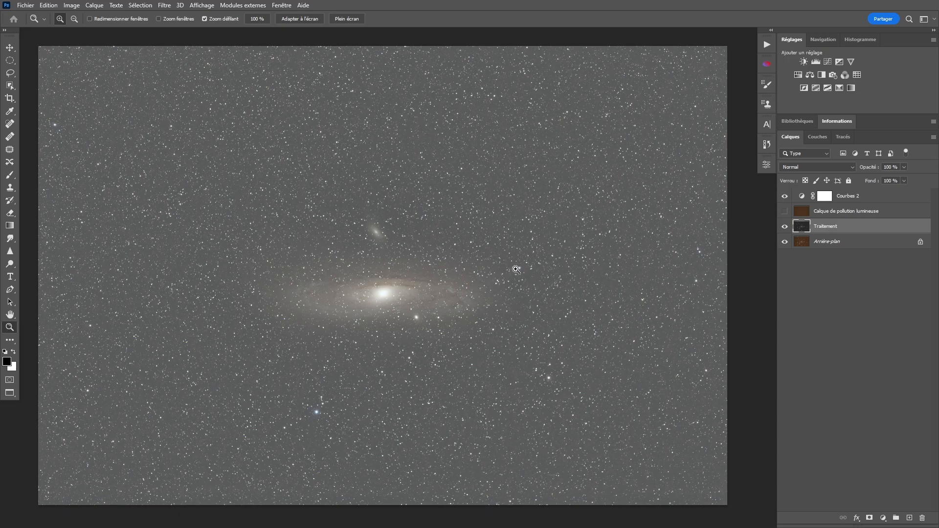
Delete the Calque de pollution lumineuse and Traitement layers and hide the Courbes 2 adjustment
shift+click(803, 199)
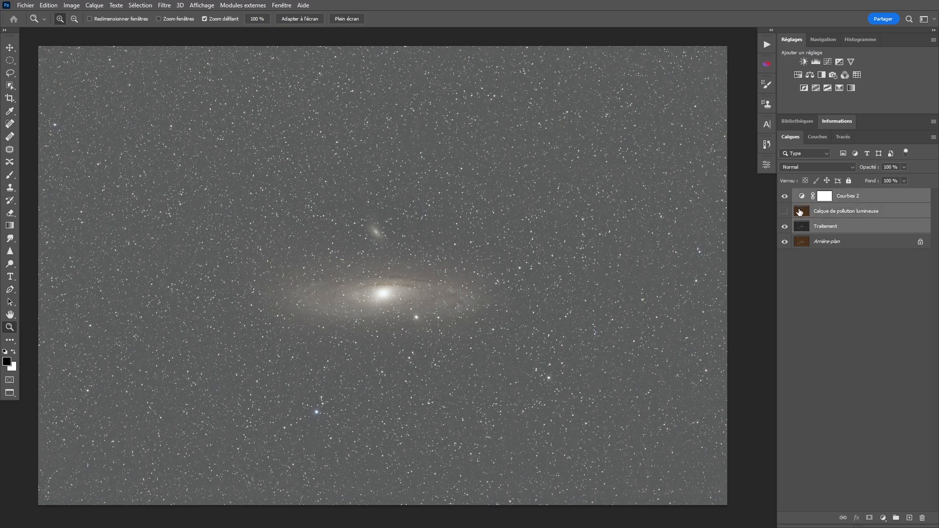
shift+click(804, 214)
key(Delete)
click(784, 196)
Run the "Supprimer la pollution lumineuse et uniformiser (suppr manuelle du sujet)" action from HC Actions - Mini Pack Astro v1.4 up to its pause
click(765, 46)
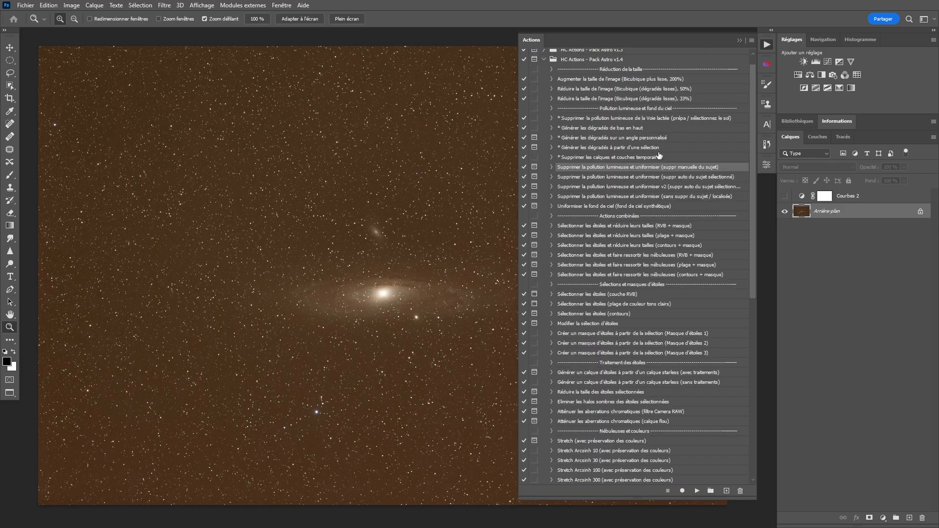
drag(752, 116, 755, 295)
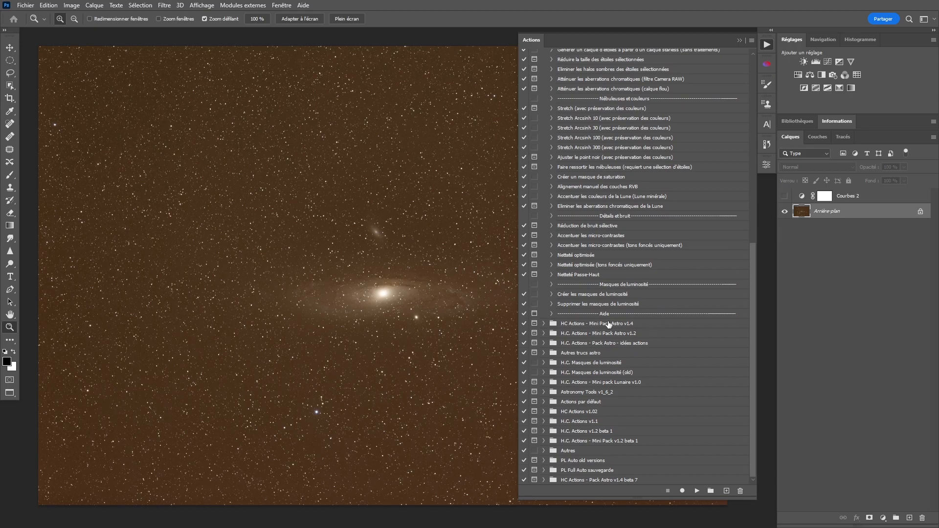
click(545, 325)
scroll(628, 313, down, 3)
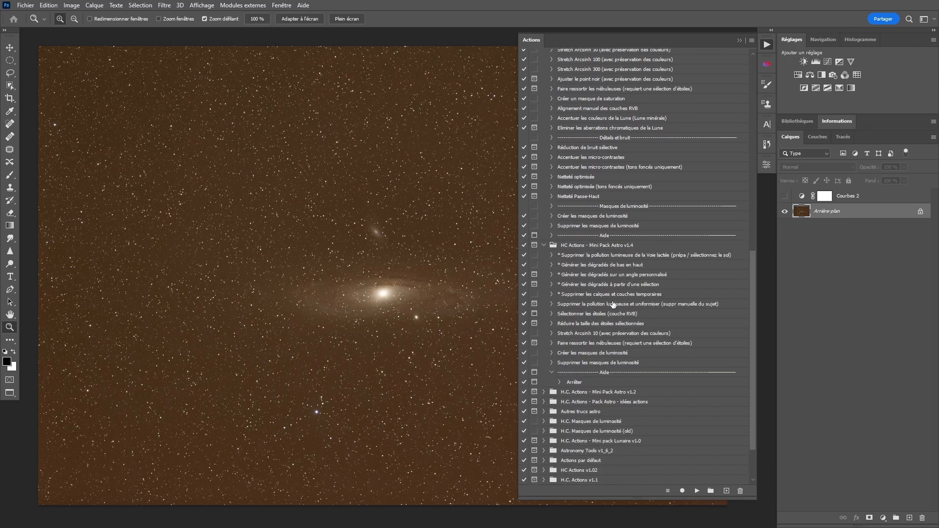
click(612, 307)
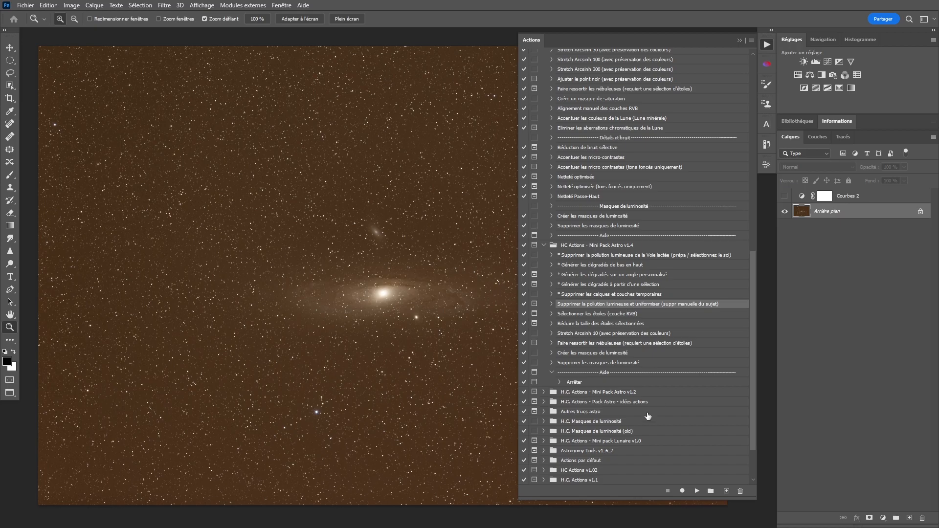
click(697, 490)
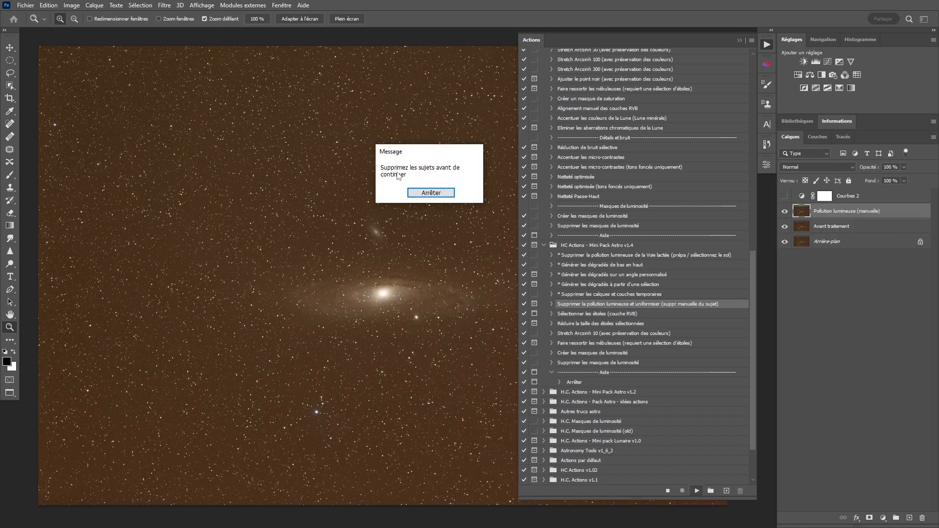
click(430, 193)
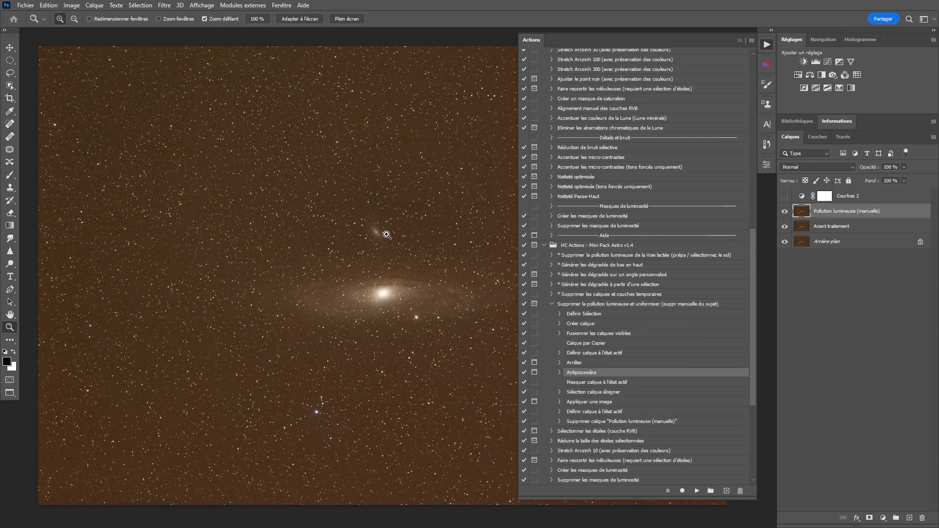
Clone nearby starry sky over the galaxy and its companion on the Pollution lumineuse (manuelle) layer with the Clone Stamp
key(s)
drag(230, 221, 230, 221)
alt+click(247, 220)
mouse_move(370, 228)
mouse_down()
mouse_move(375, 250)
mouse_move(381, 240)
mouse_up()
drag(292, 240, 308, 239)
alt+click(269, 212)
mouse_move(270, 293)
mouse_down()
mouse_move(327, 294)
mouse_move(369, 311)
mouse_move(463, 284)
mouse_move(369, 299)
mouse_move(414, 320)
mouse_move(306, 304)
mouse_move(421, 285)
mouse_move(293, 283)
mouse_up()
alt+click(263, 212)
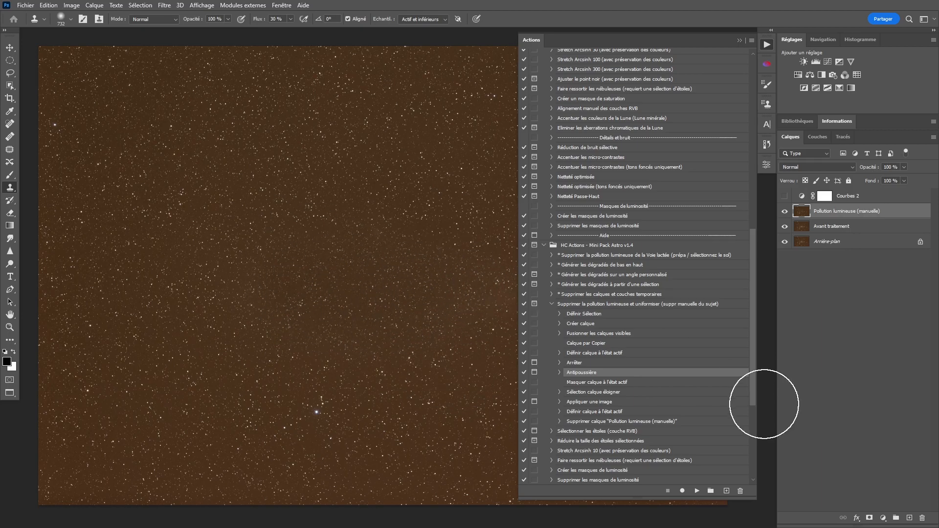
Resume the action, accepting Antipoussière with an 80-pixel radius and the Soustraction Apply Image with an offset of 30
click(696, 491)
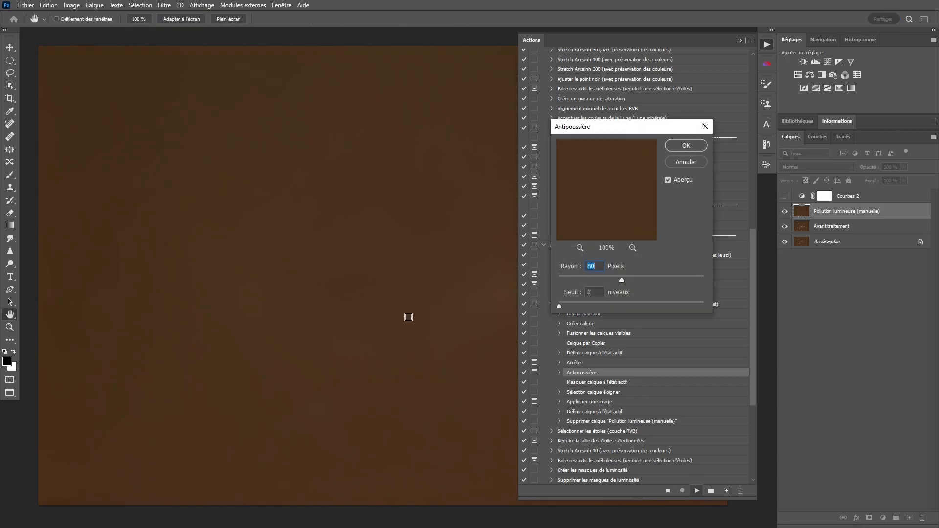
key(Return)
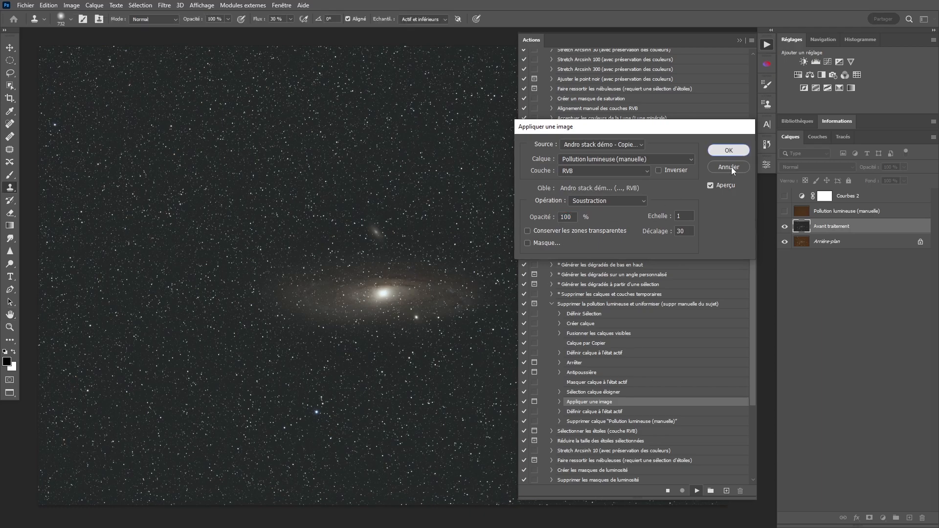
click(731, 151)
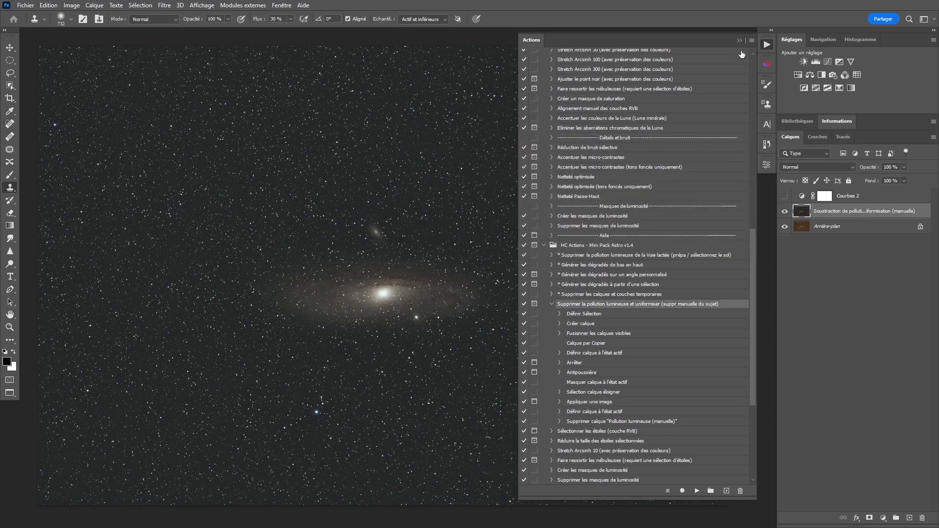
click(766, 45)
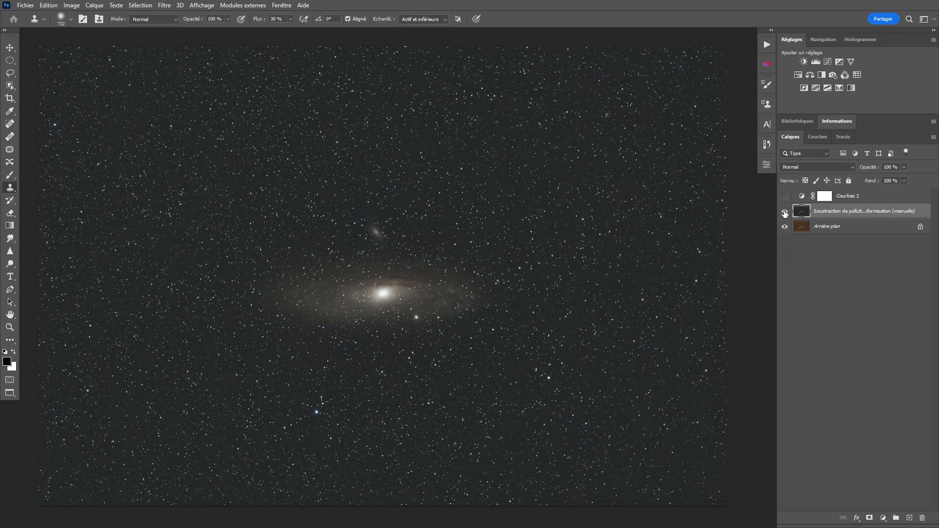
Compare the galaxy image before and after the treatment by toggling the subtraction layer's visibility
click(784, 212)
click(784, 211)
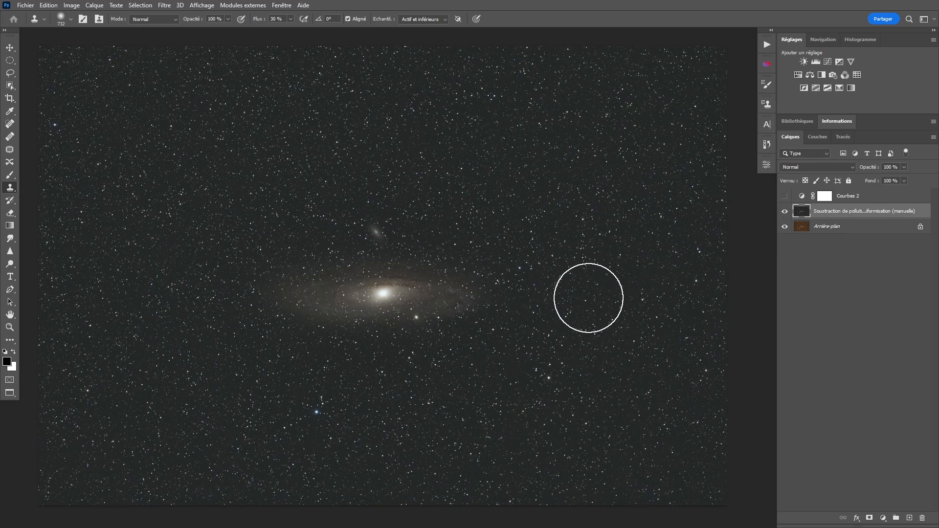
key(z)
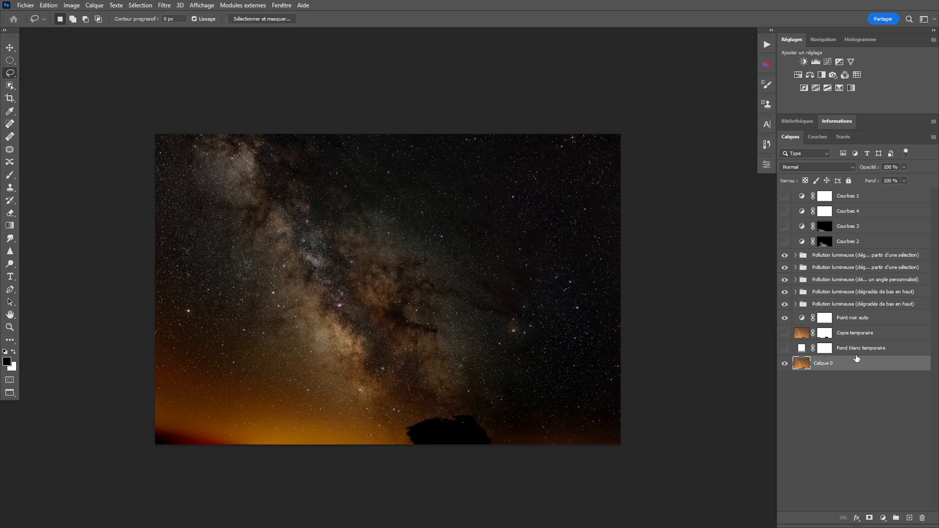
In the Milky Way document, select the topmost Pollution lumineuse group and compare the original Calque 0 alone with the processed image
click(812, 256)
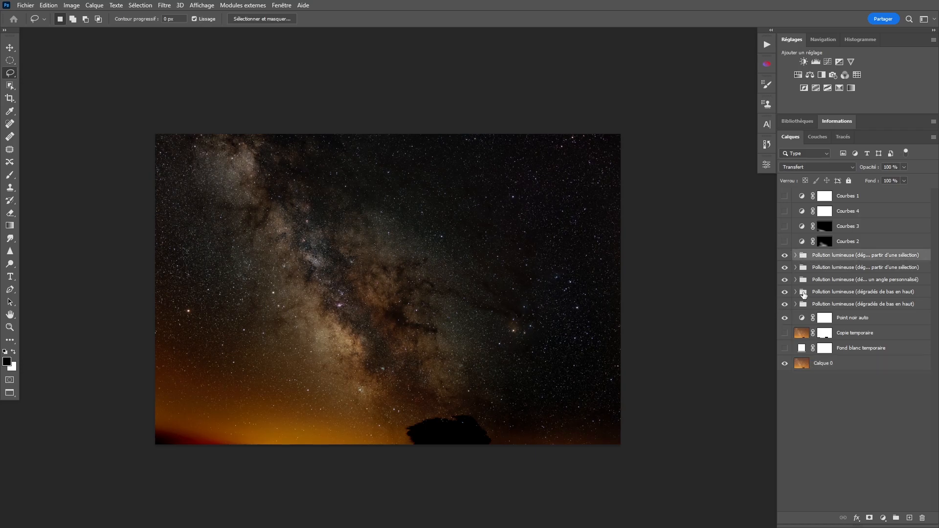
alt+click(784, 364)
alt+click(784, 365)
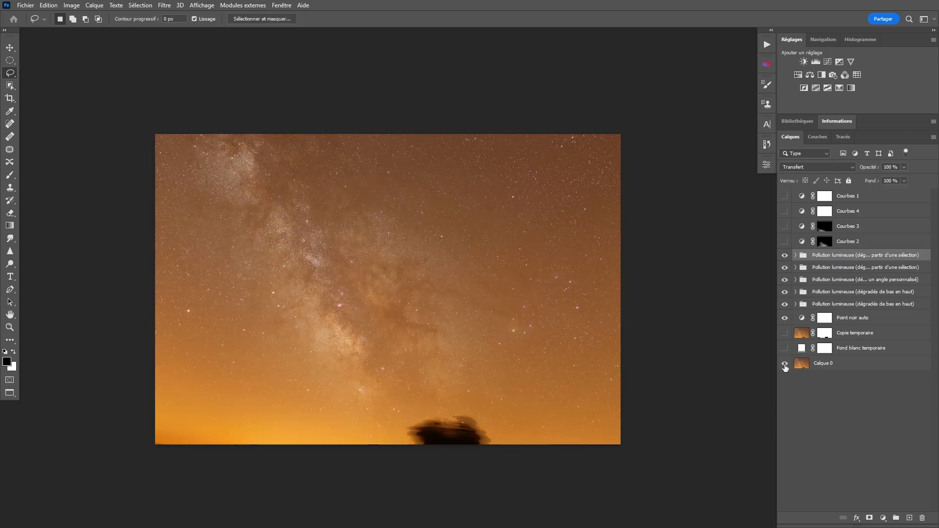
key(z)
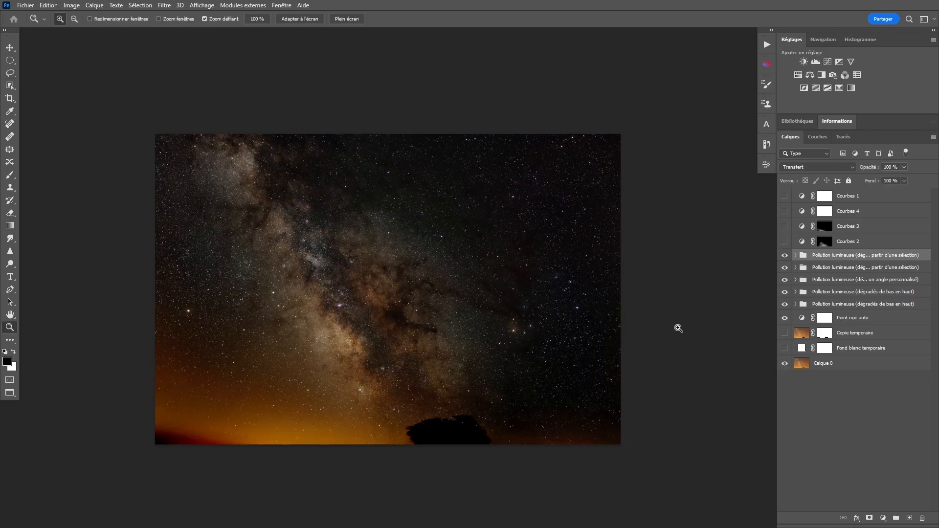
click(784, 196)
click(401, 292)
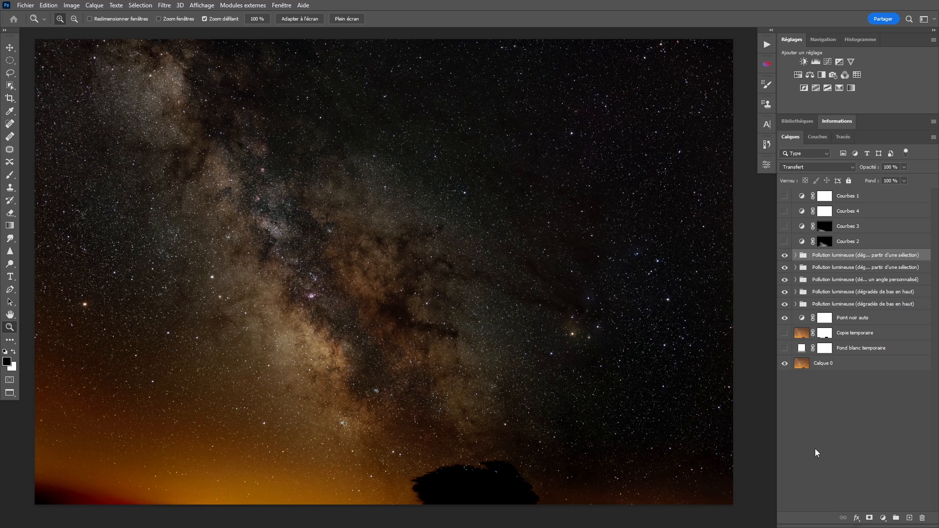
Stamp the visible layers onto a new layer above the Pollution lumineuse groups and duplicate it
click(909, 518)
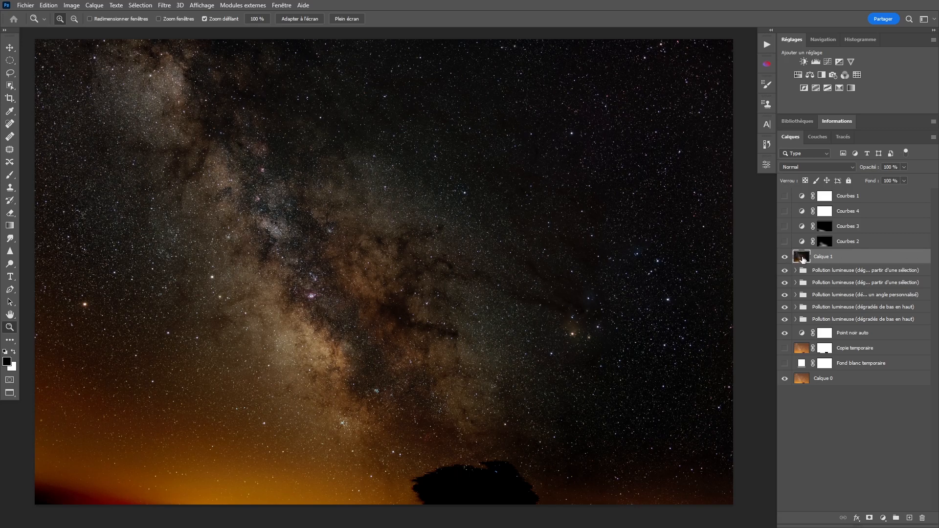
key(ctrl+j)
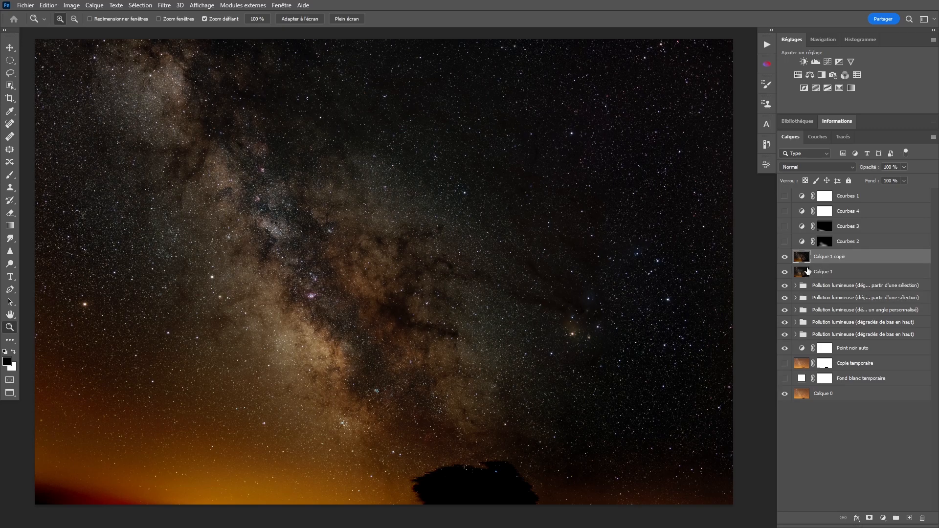
Rename the upper stamped copy "Calque de PL" and hide it, and rename the lower one "Après traitement"
double_click(827, 256)
text(Calque de PL)
key(Return)
click(785, 257)
double_click(824, 272)
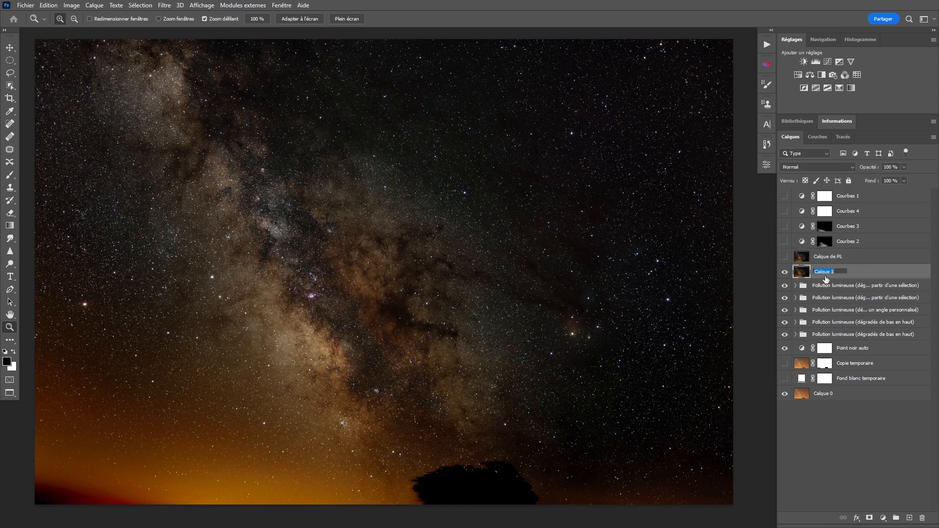
text(Après traitement)
key(Return)
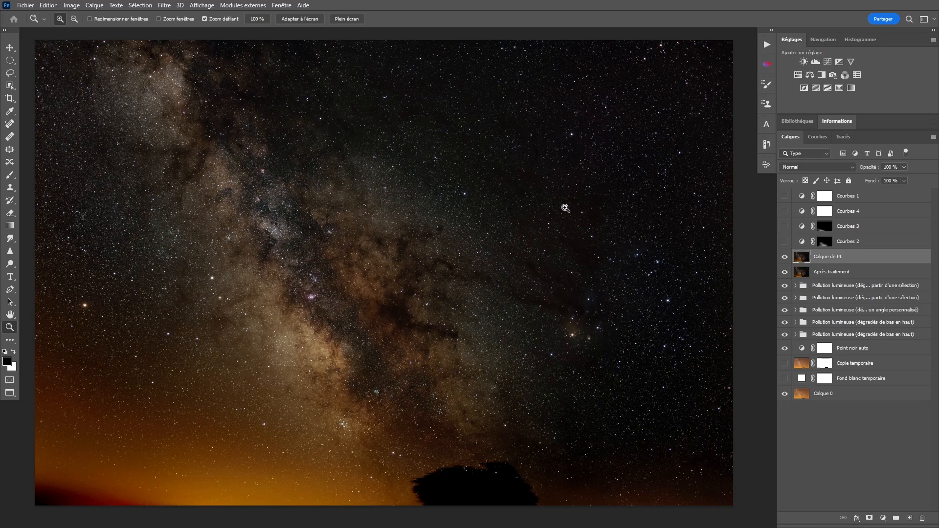
Outline the Milky Way band and the tree below it with the Lasso on the visible Calque de PL layer
key(l)
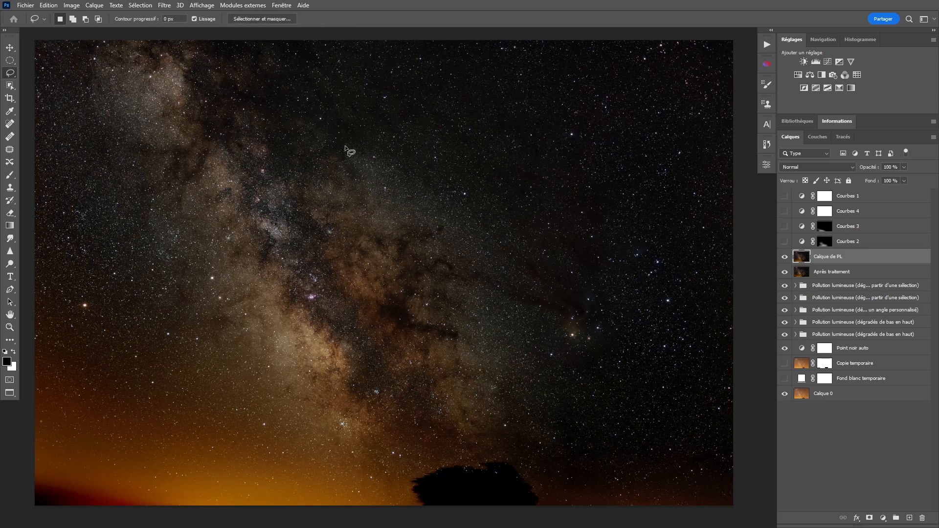
right_click(11, 73)
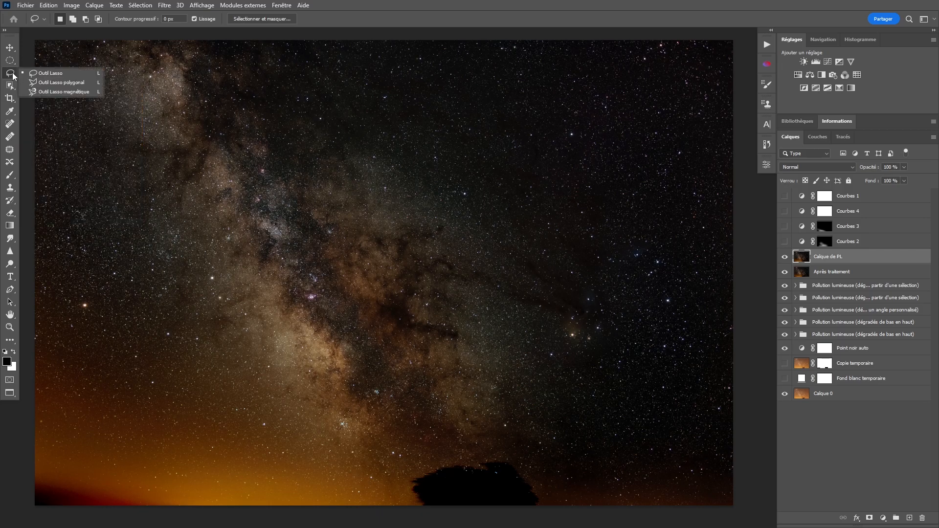
click(60, 74)
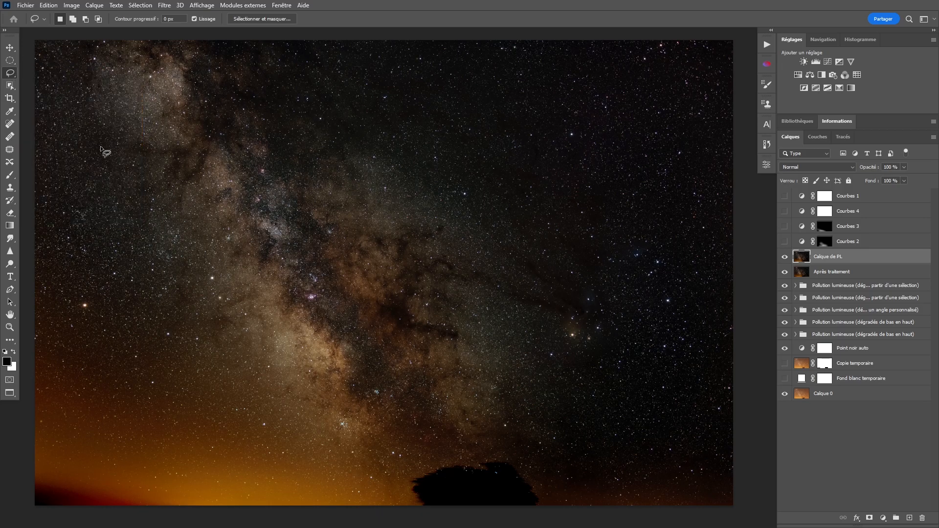
mouse_move(32, 49)
mouse_down()
mouse_move(94, 207)
mouse_move(186, 364)
mouse_move(306, 456)
mouse_move(376, 527)
mouse_move(546, 522)
mouse_move(572, 494)
mouse_move(586, 449)
mouse_move(637, 382)
mouse_move(644, 325)
mouse_move(608, 226)
mouse_move(567, 180)
mouse_move(482, 39)
mouse_move(428, 1)
mouse_move(37, 2)
mouse_move(3, 2)
mouse_move(6, 60)
mouse_up()
key(space)
drag(216, 389, 239, 370)
Add the dark red lower-left corner of the photo to the Lasso selection
key(shift)
drag(48, 444, 76, 447)
drag(191, 491, 52, 490)
key(space)
drag(403, 260, 401, 252)
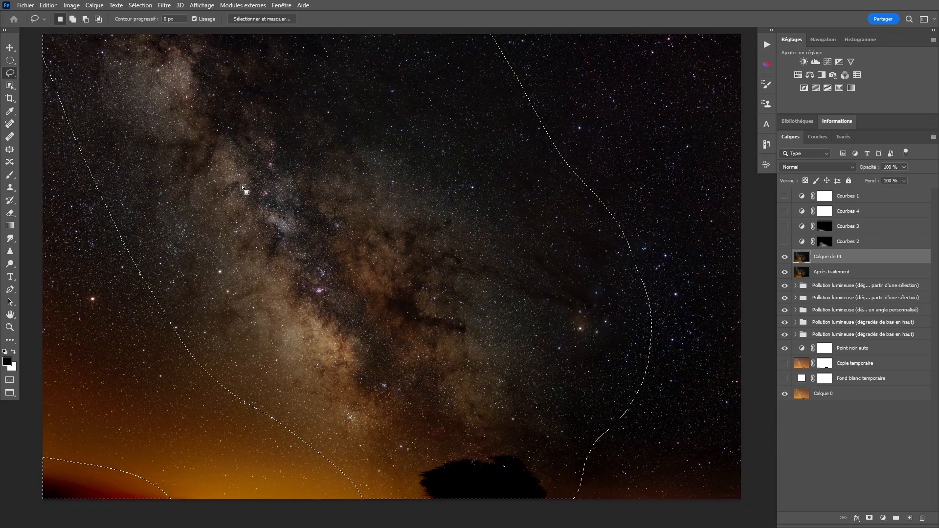
Fill the selected Milky Way and corner areas of Calque de PL with content-aware fill (Contenu pris en compte), Normal mode, 100% opacity
click(48, 5)
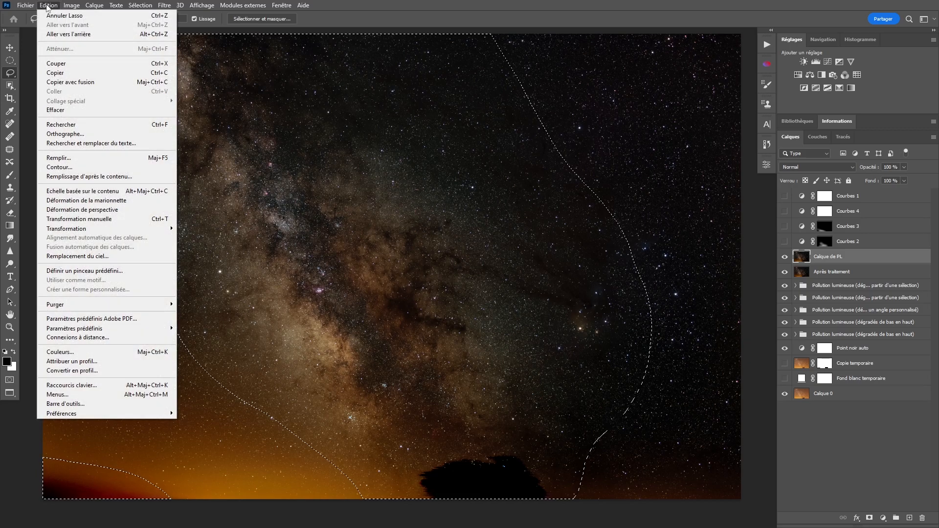
click(96, 158)
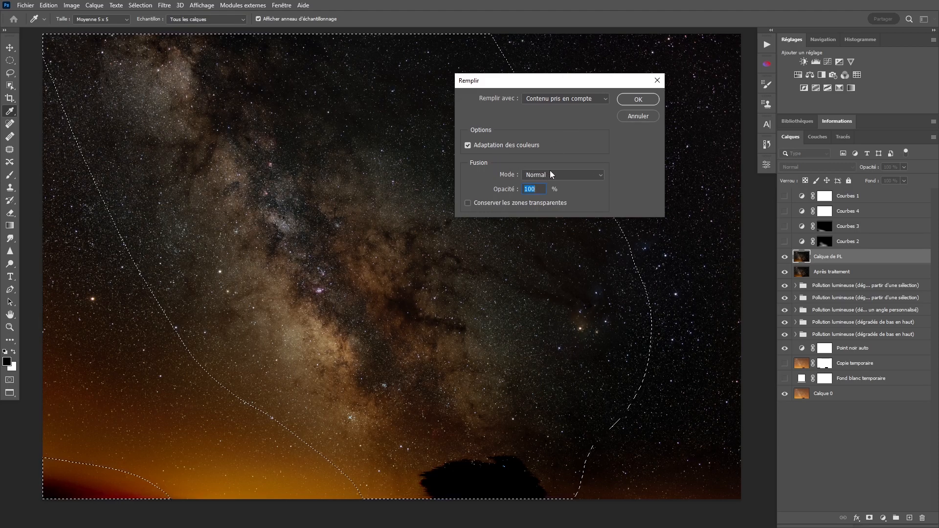
click(638, 100)
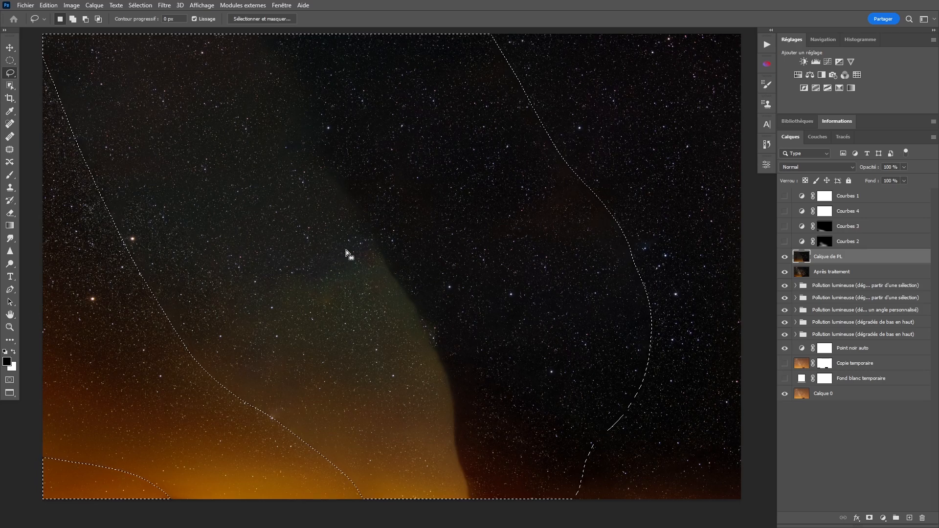
Store the selection as the mask of a new Curves adjustment layer, hide that layer, and reselect Calque de PL
click(827, 62)
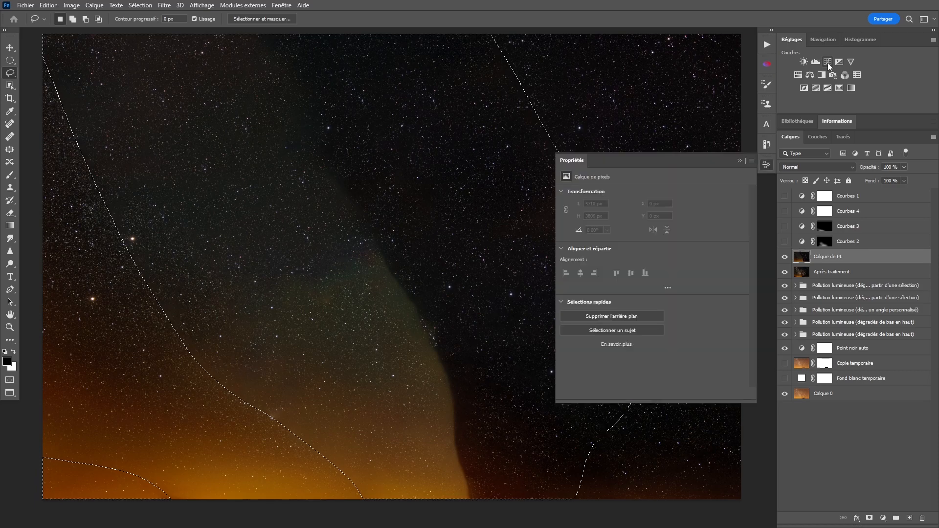
click(766, 166)
click(784, 256)
click(800, 274)
key(l)
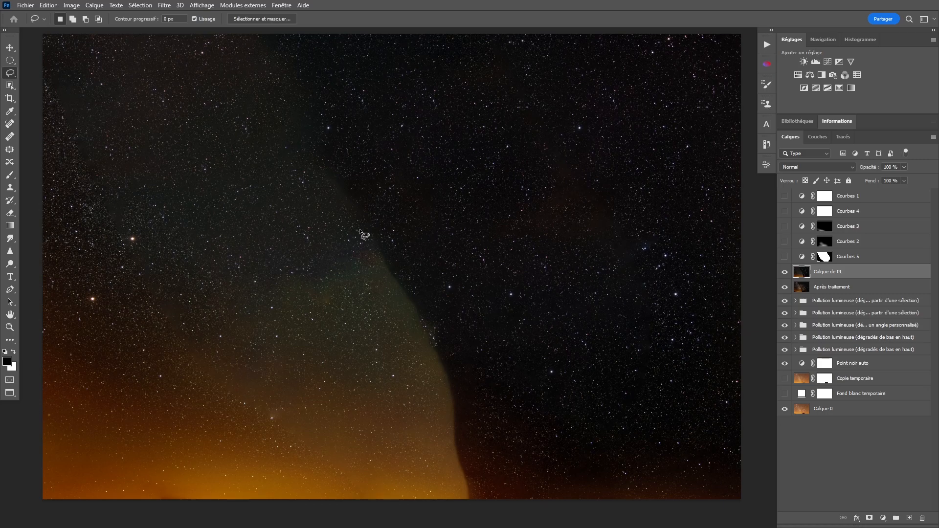
Remove the stars from Calque de PL with the Antipoussière filter at radius 80 pixels and threshold 0
click(165, 6)
mouse_move(223, 133)
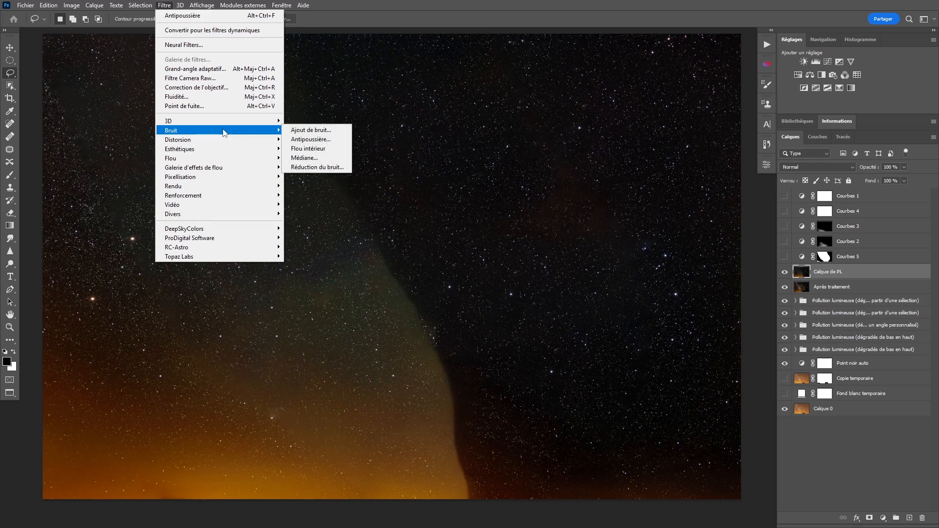
click(306, 139)
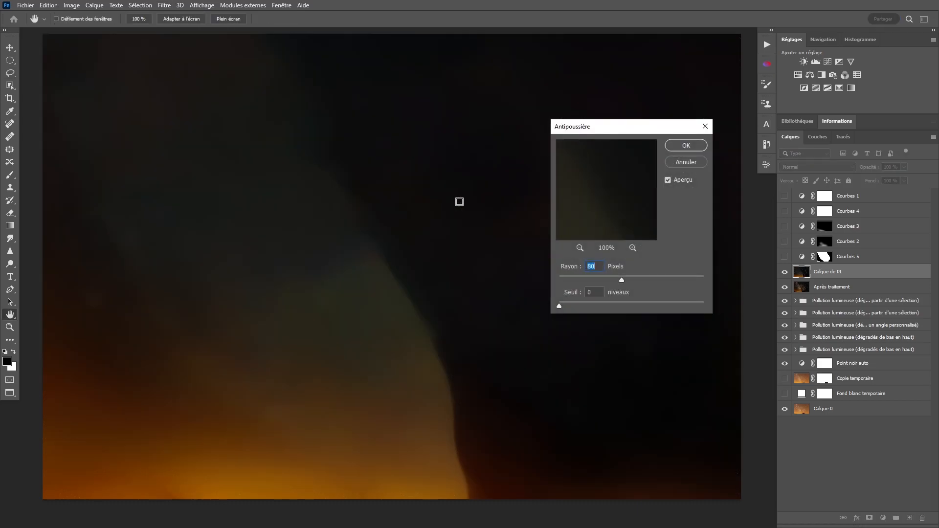
click(684, 146)
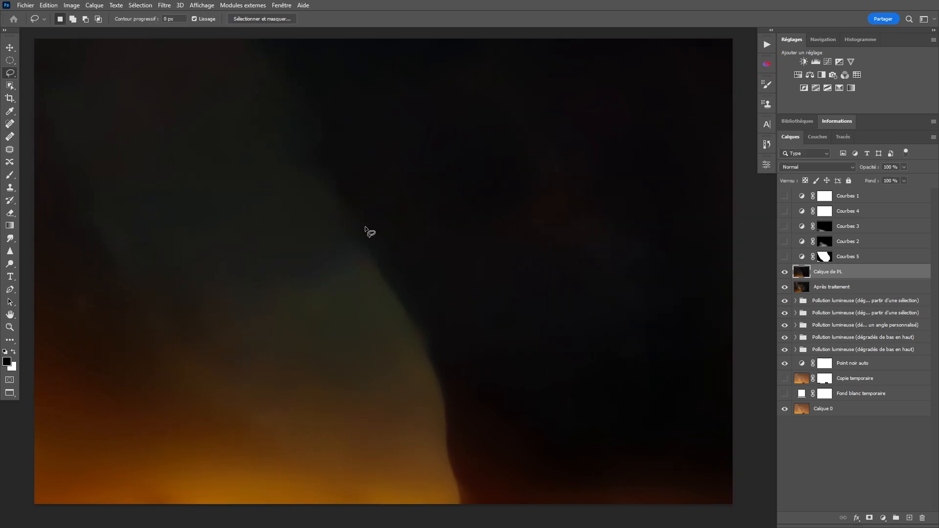
Reload the selection from the Courbes 5 mask and feather it by 500 pixels
drag(439, 256, 446, 257)
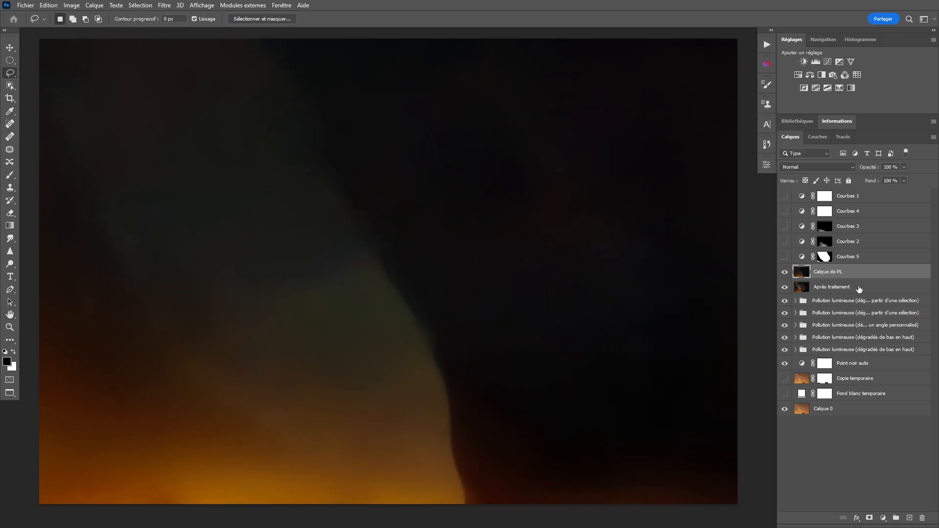
ctrl+click(824, 259)
click(140, 5)
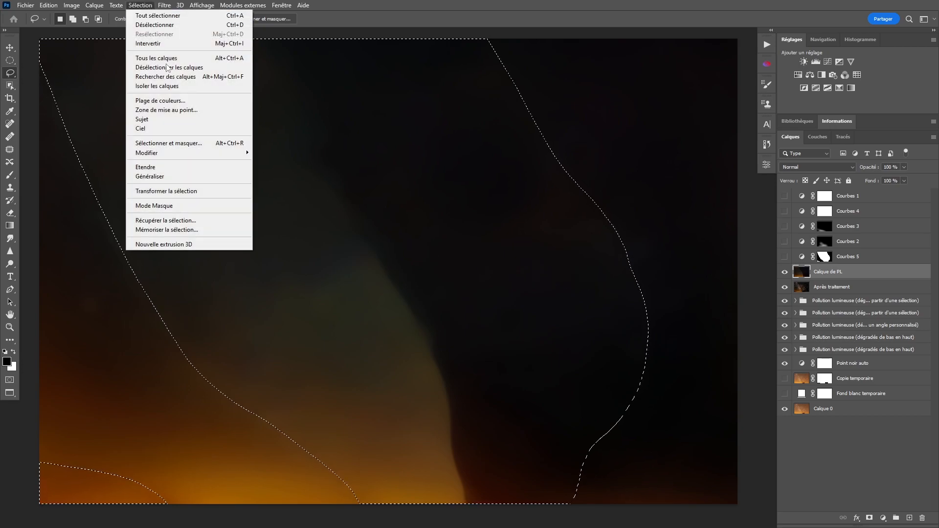
mouse_move(194, 155)
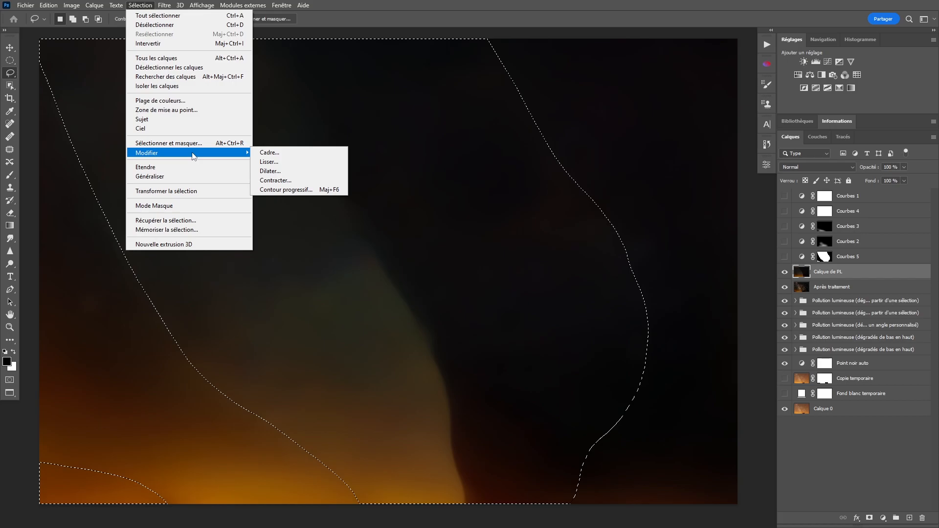
click(286, 189)
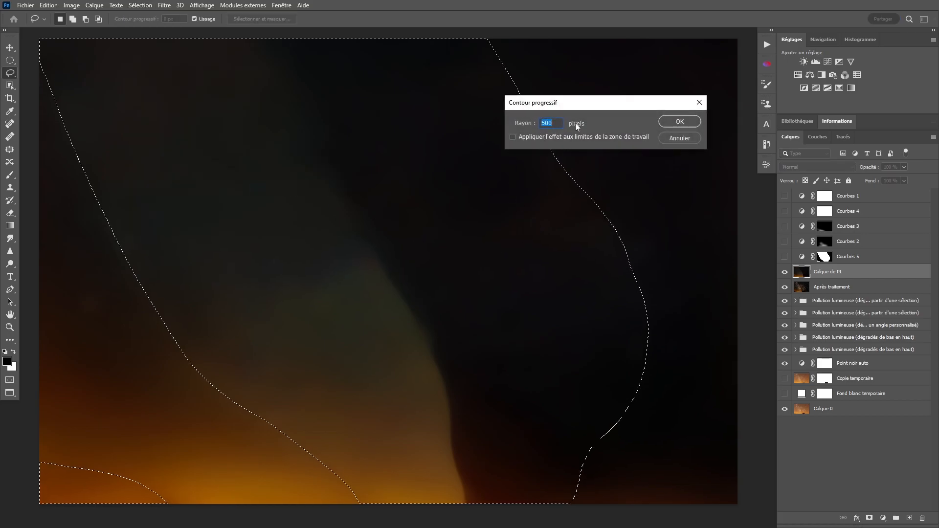
click(681, 121)
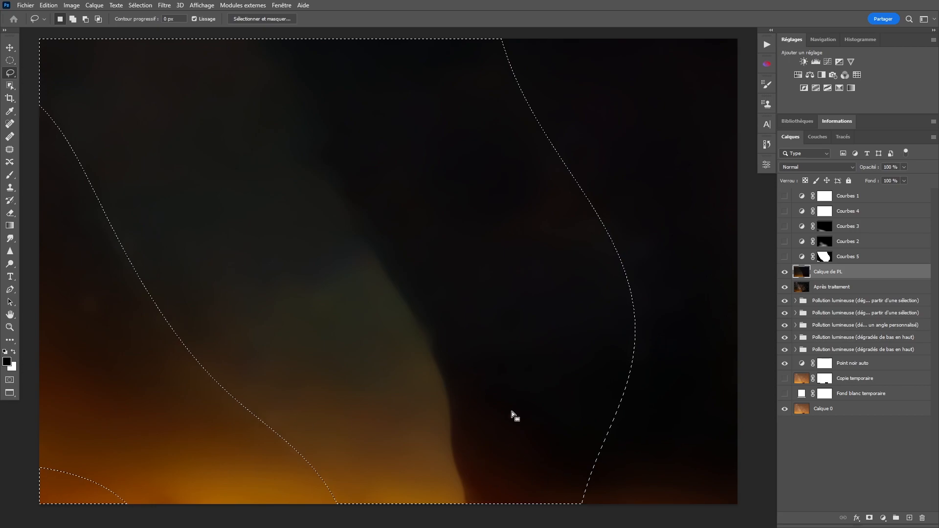
Apply a Gaussian blur of 500 pixels to the selected area of Calque de PL and clear the selection
click(164, 5)
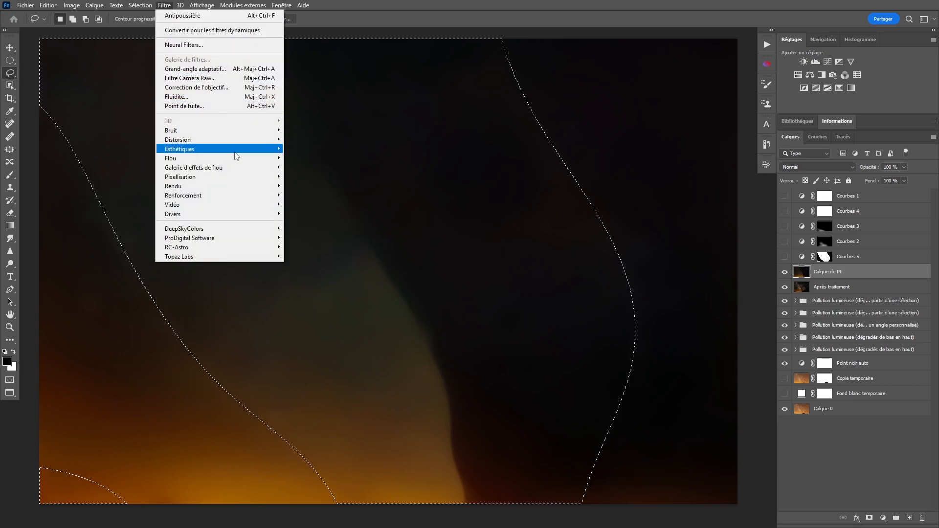
mouse_move(238, 160)
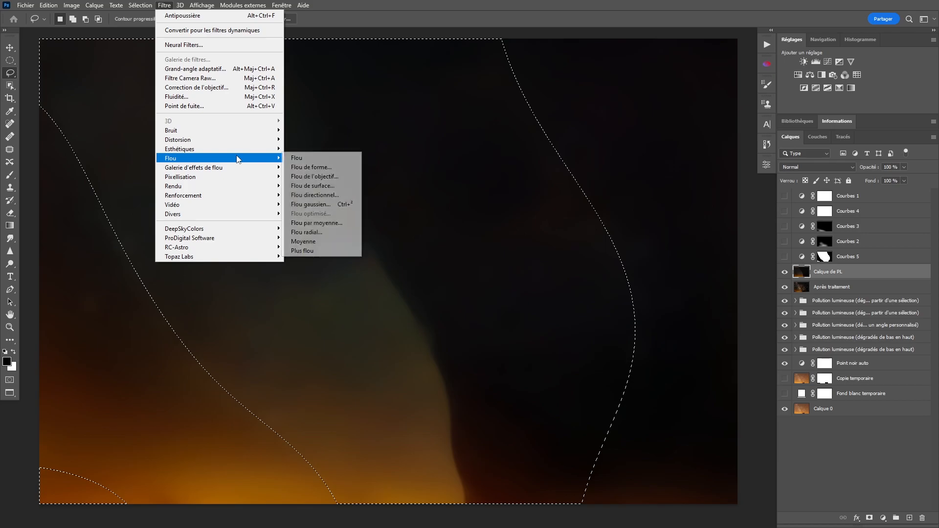
click(331, 204)
text(5)
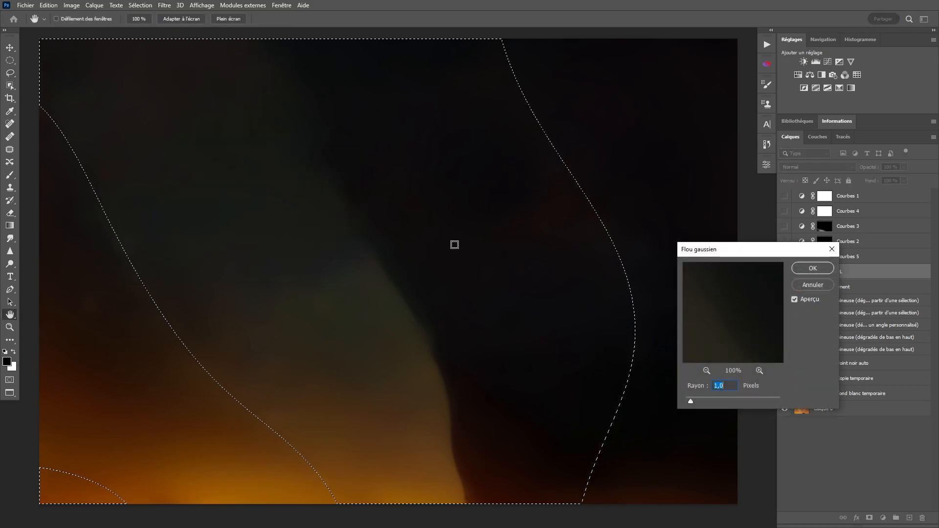
text(00)
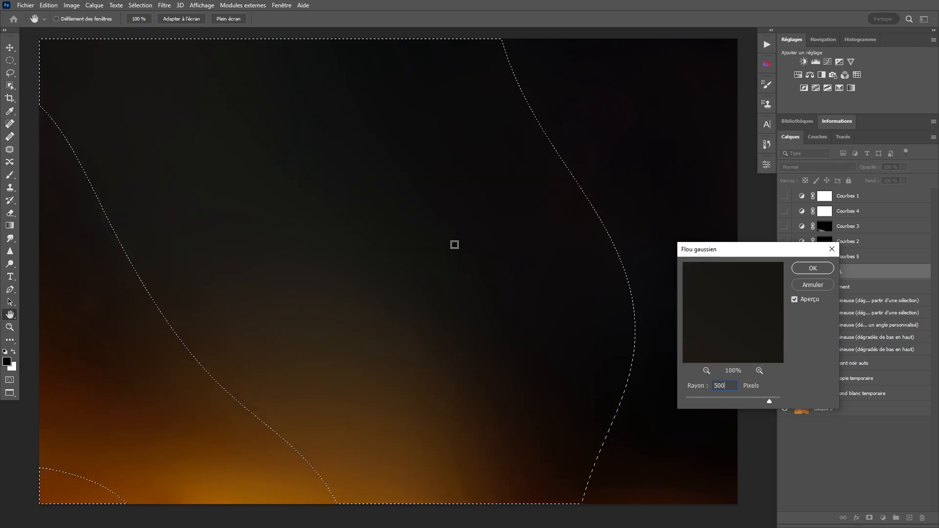
key(Return)
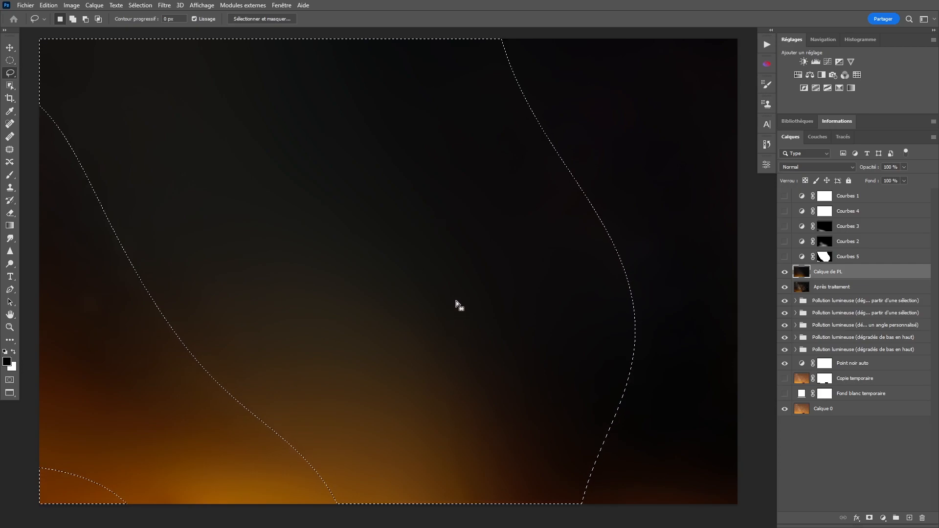
key(ctrl+d)
key(z)
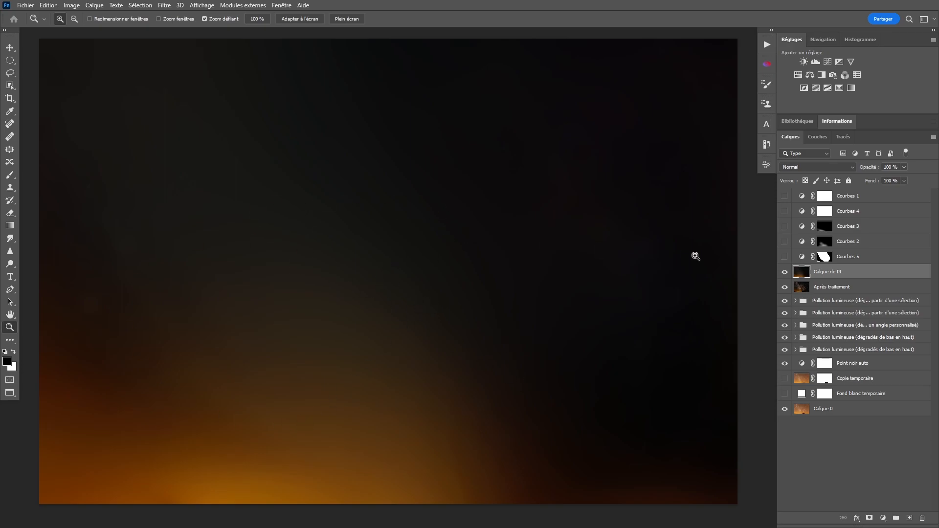
Hide Calque de PL and subtract it from Après traitement with Apply Image, using Soustraction, scale 1 and offset 10
click(785, 272)
click(804, 290)
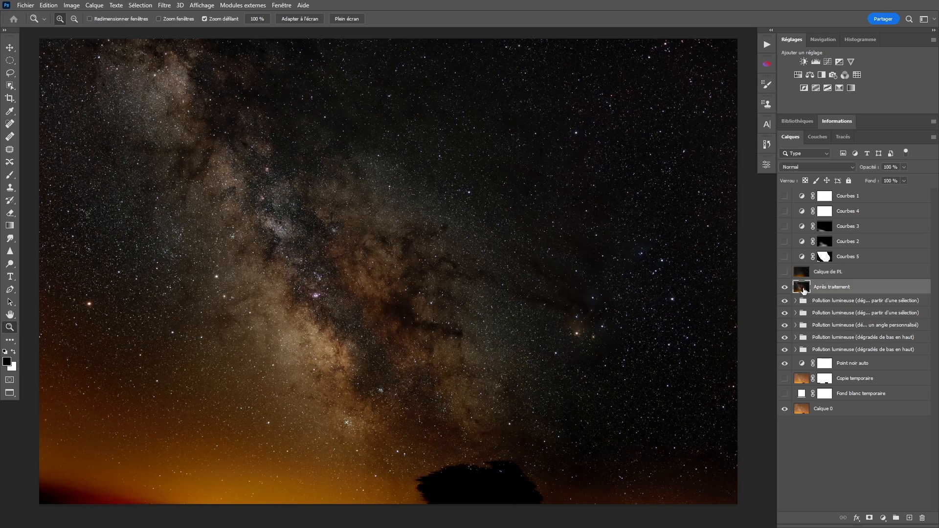
click(73, 6)
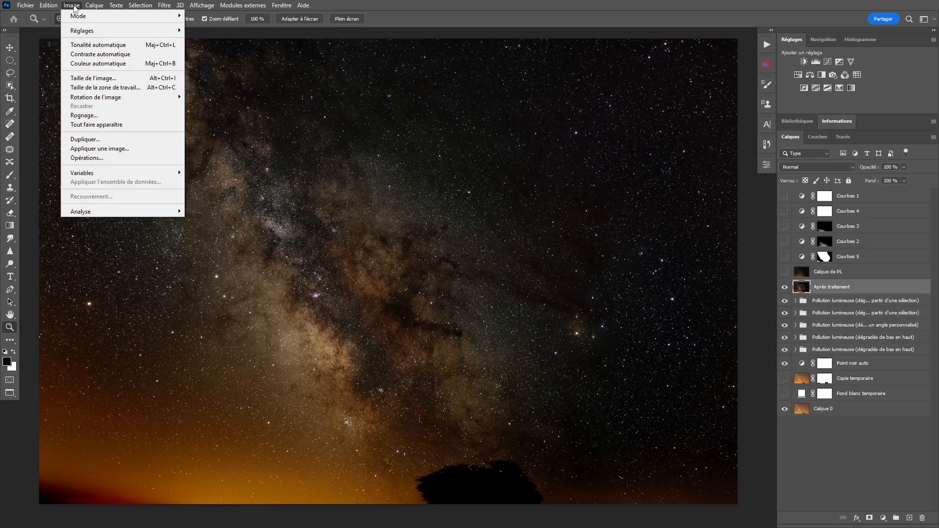
click(118, 149)
click(594, 158)
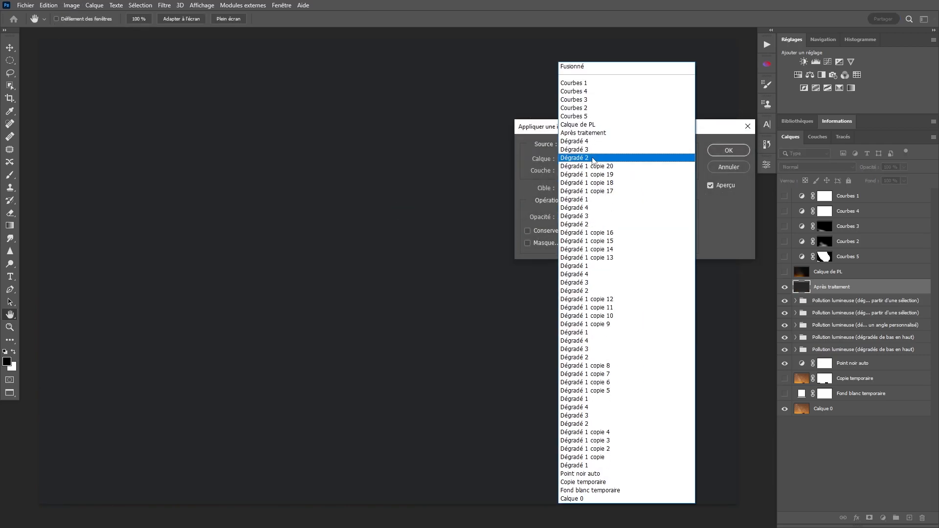
click(589, 125)
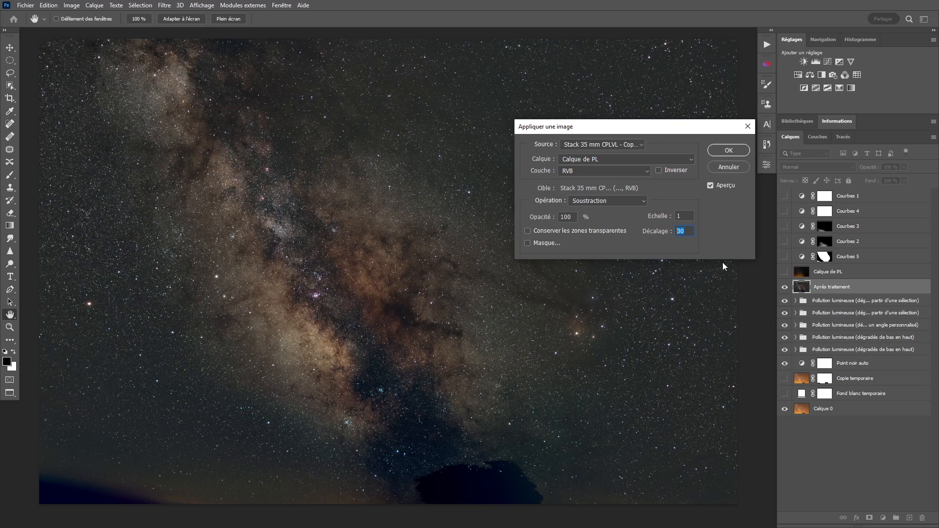
text(10)
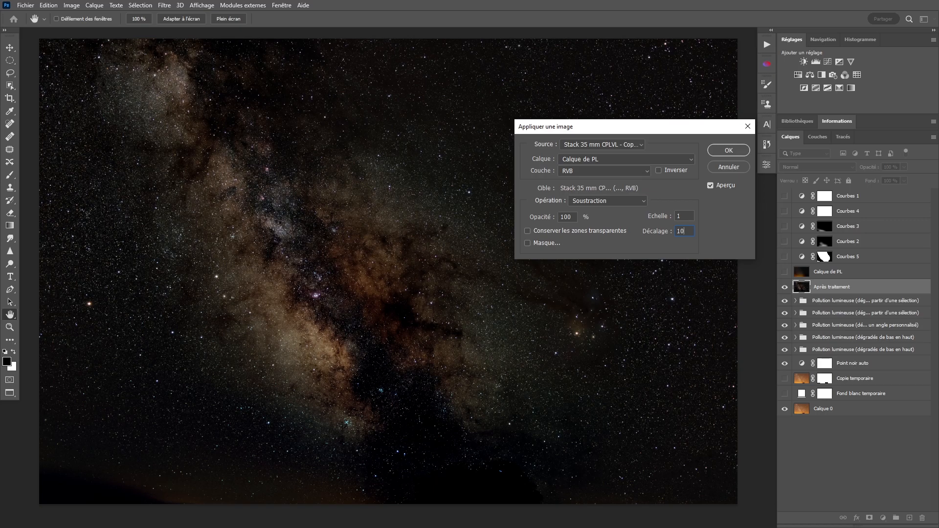
key(Return)
key(z)
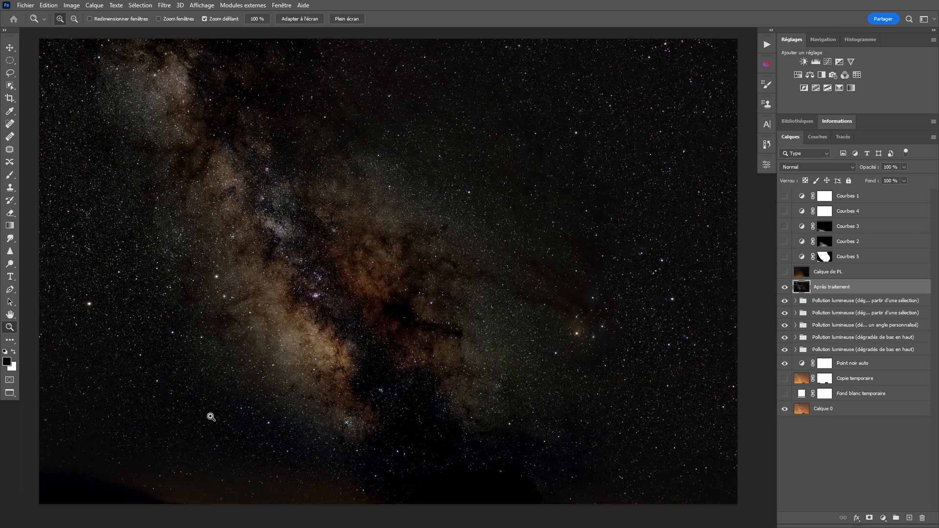
Set the opacity of Après traitement to 50% and compare the image with this layer hidden and shown
drag(497, 362, 487, 361)
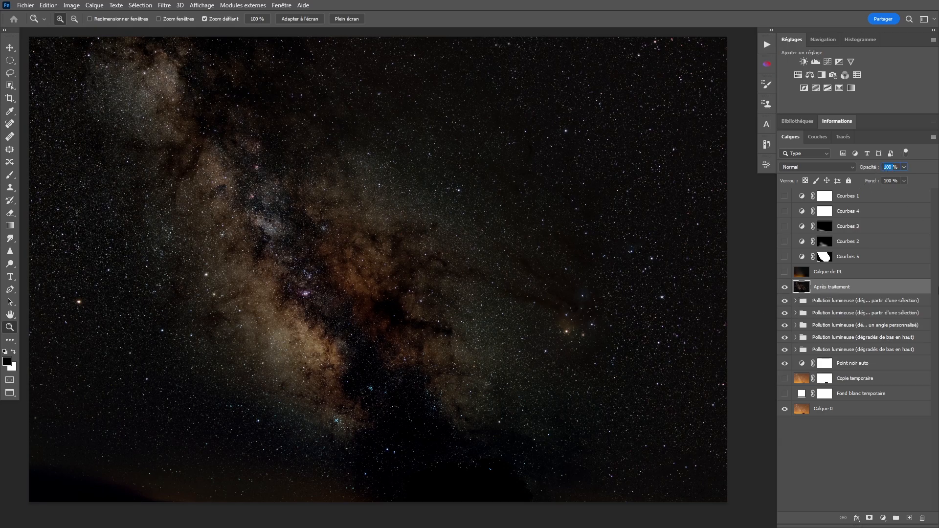
text(50)
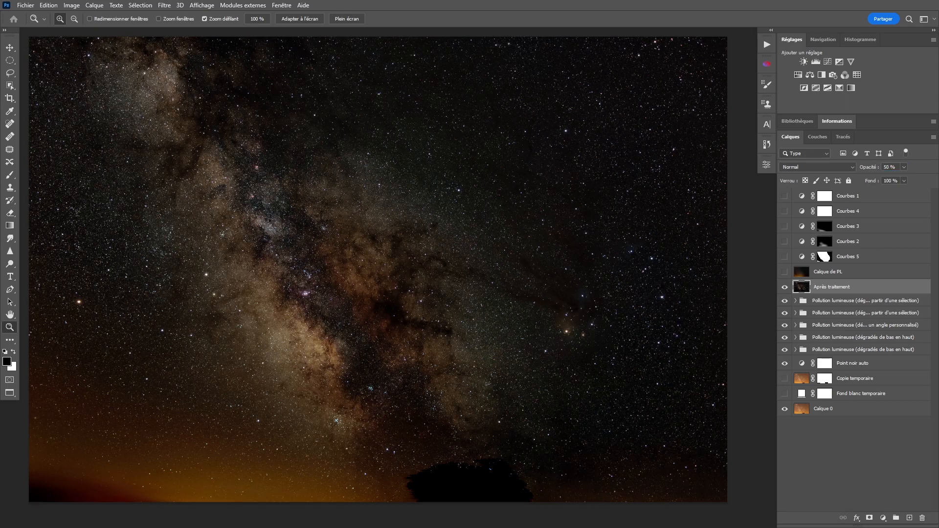
click(784, 289)
click(784, 290)
click(784, 287)
click(781, 291)
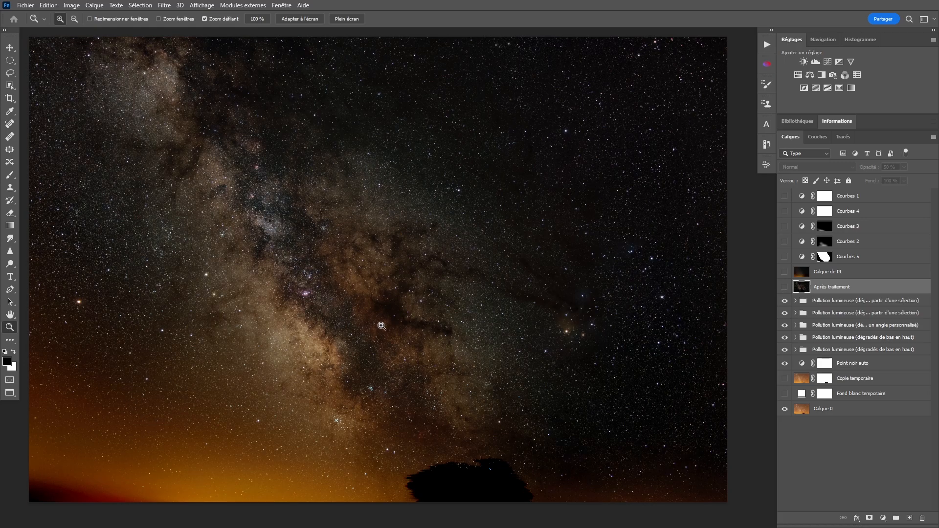
click(783, 288)
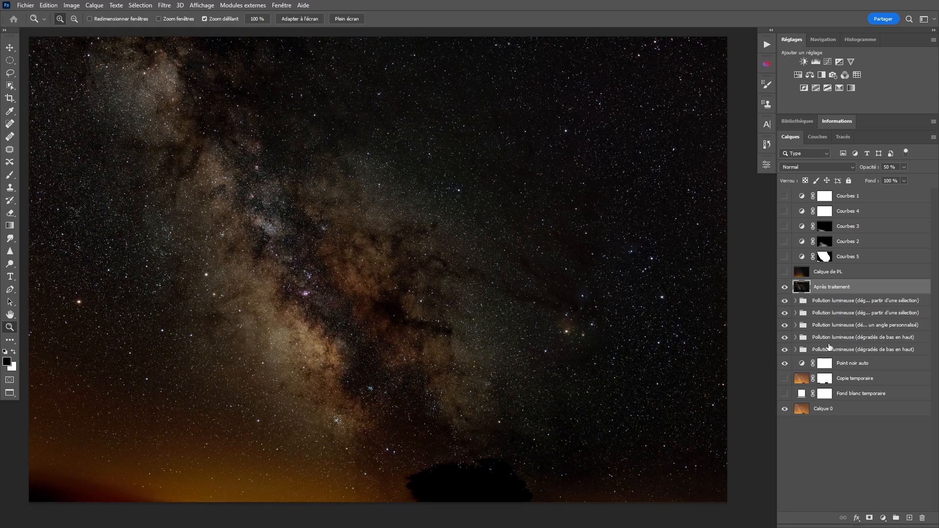
Add a layer mask to Après traitement and paint it black around the tree with an 890 px soft brush at 10% flow
click(869, 518)
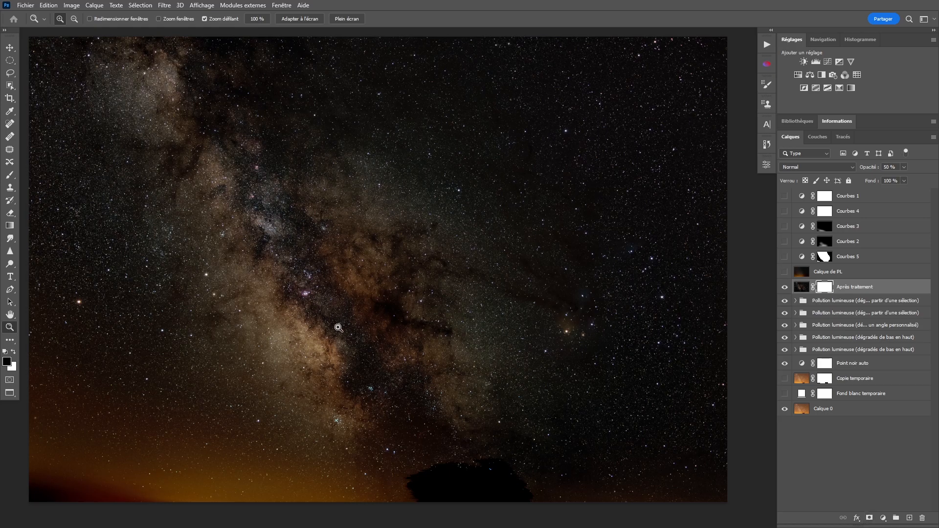
key(b)
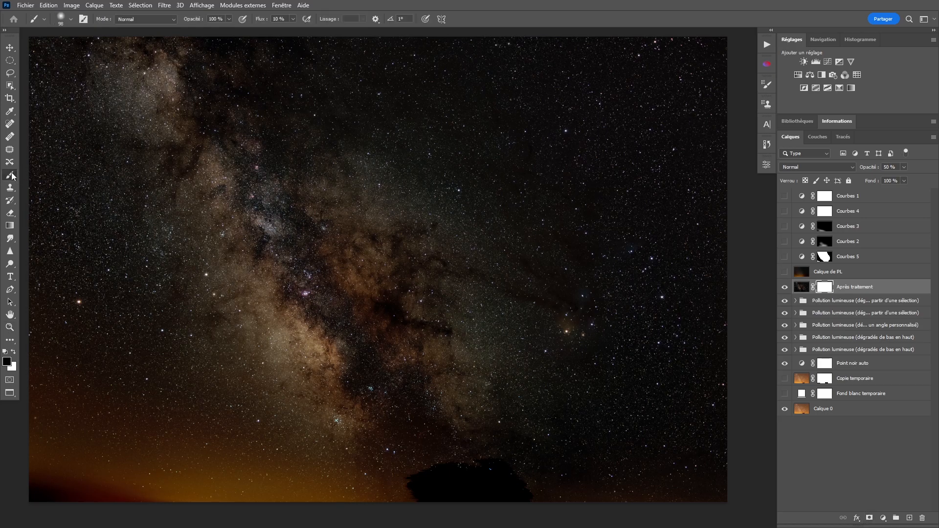
mouse_move(285, 259)
mouse_down()
mouse_move(312, 260)
mouse_move(345, 238)
mouse_up()
mouse_move(413, 275)
mouse_down()
mouse_move(432, 222)
mouse_move(423, 227)
mouse_up()
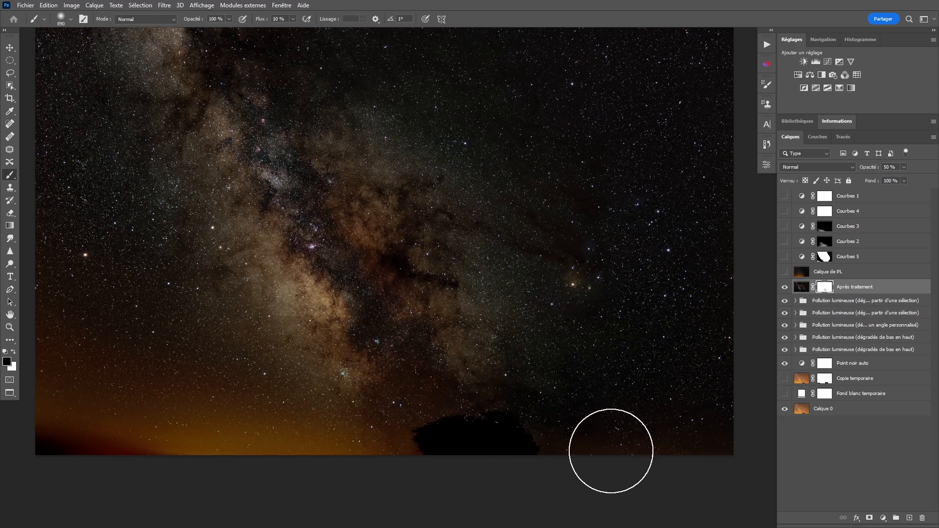
drag(545, 338, 563, 348)
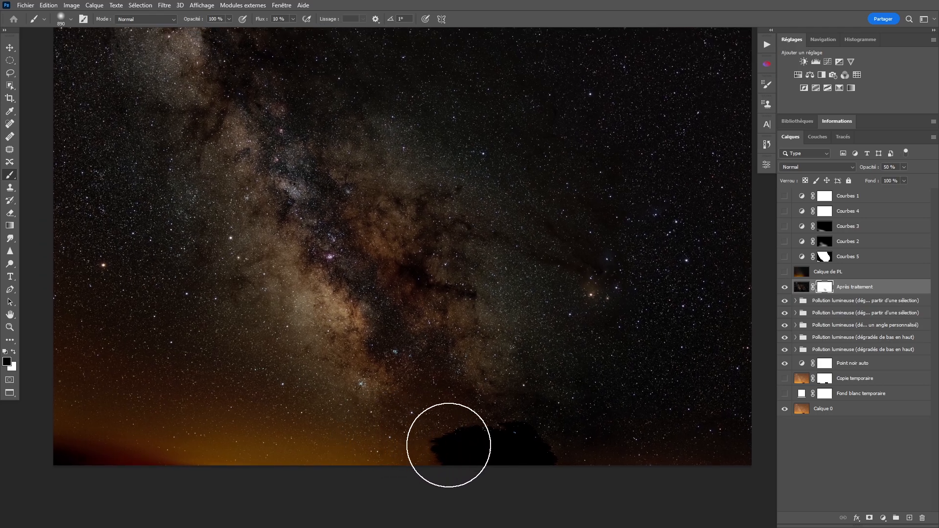
drag(514, 280, 521, 304)
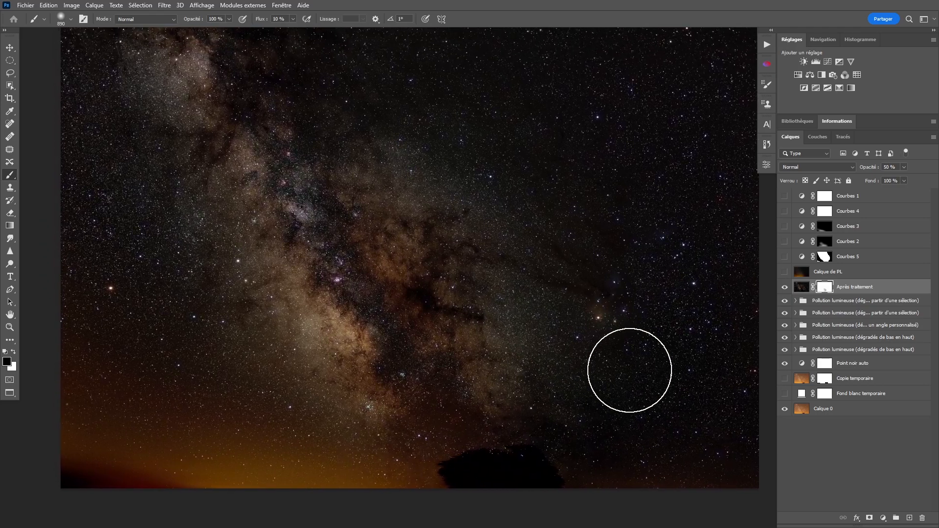
mouse_move(561, 275)
mouse_down()
mouse_move(564, 285)
mouse_move(544, 291)
mouse_up()
key(z)
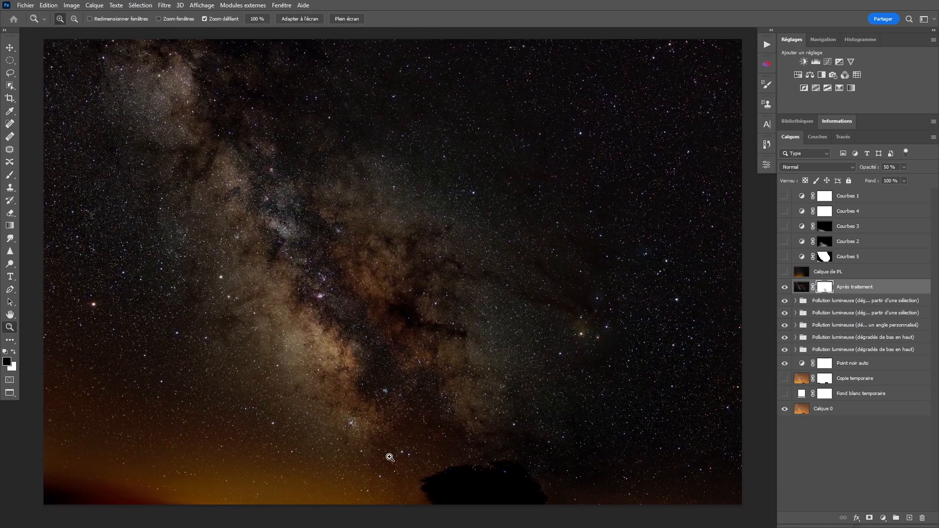
Show Courbes 1 and compare the image with Après traitement hidden and shown
scroll(278, 226, right, 1)
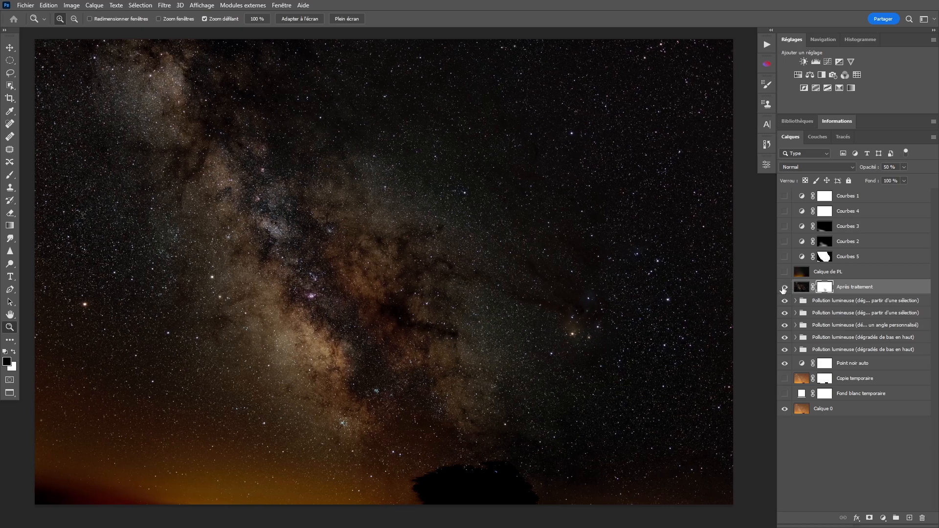
click(784, 288)
click(784, 288)
click(785, 196)
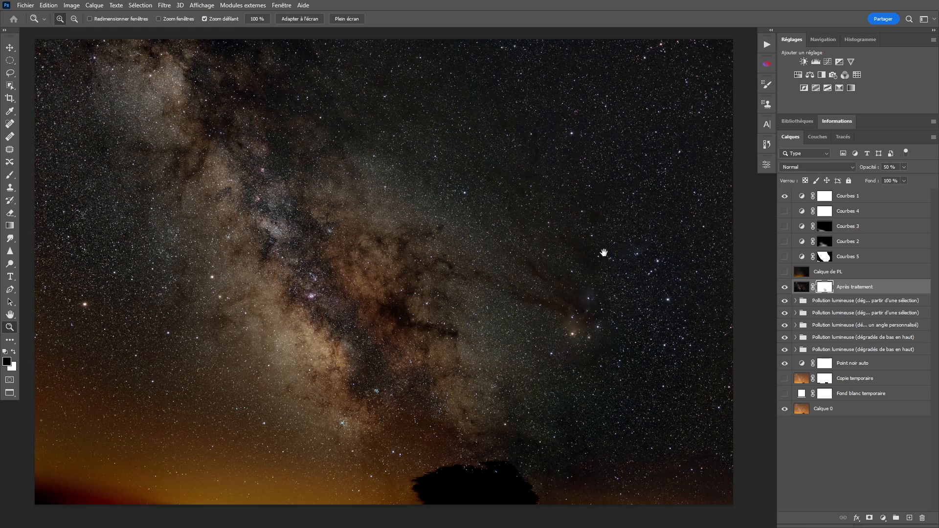
drag(638, 239, 552, 258)
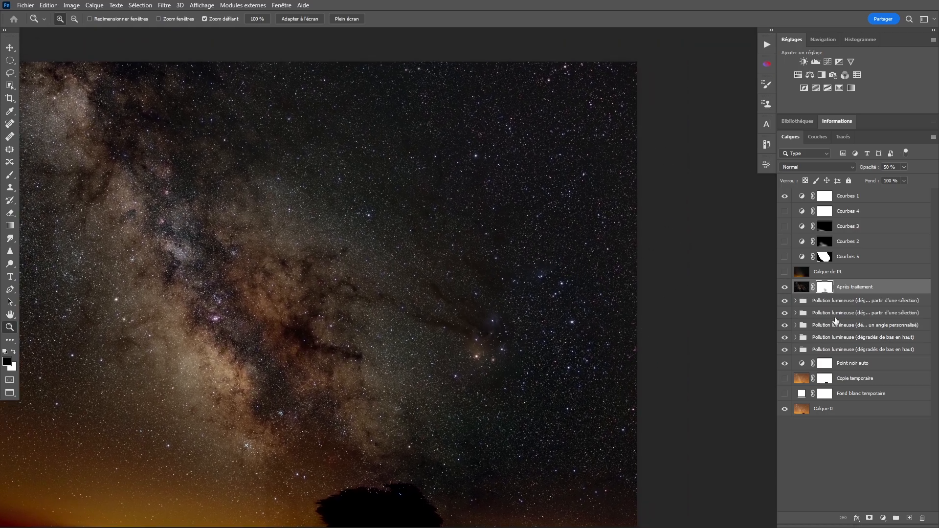
click(785, 288)
click(784, 289)
click(784, 288)
click(784, 288)
drag(383, 349, 476, 337)
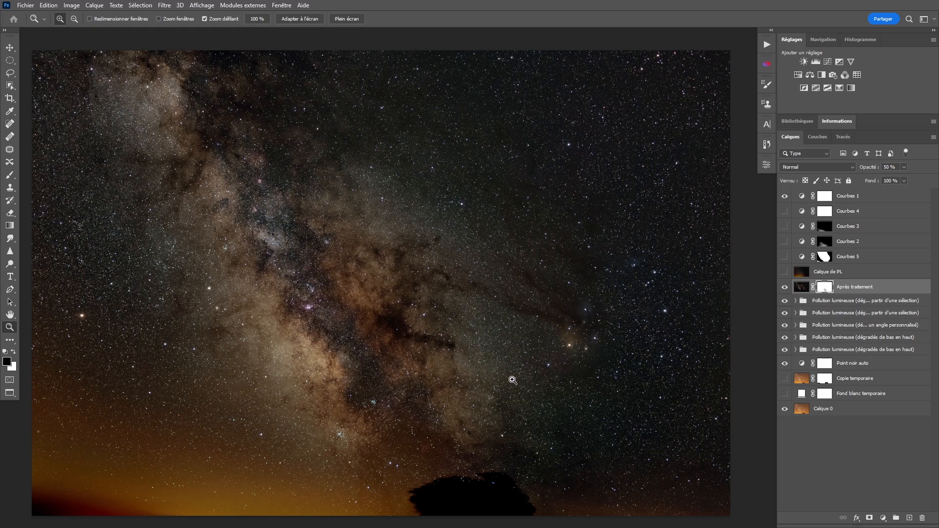
Delete the layers Calque de PL and Après traitement and restore the selection around the Milky Way
shift+click(801, 273)
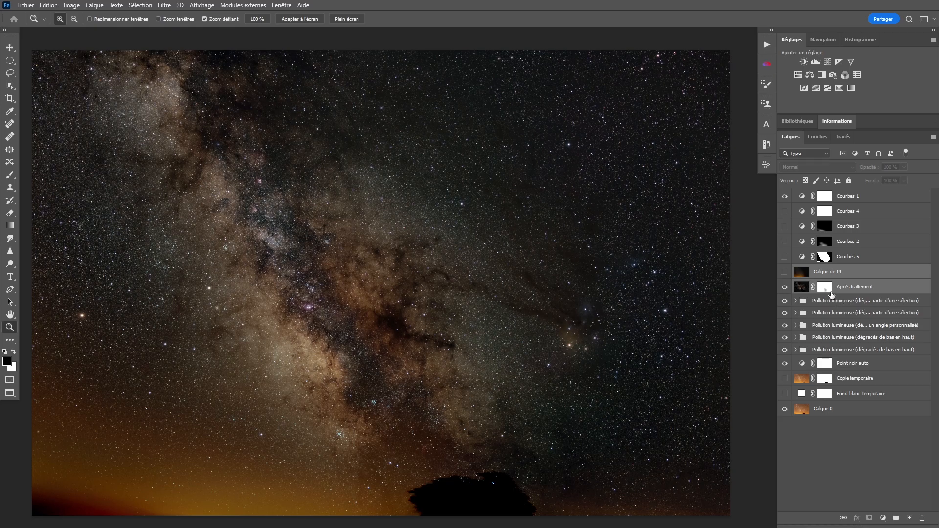
key(Delete)
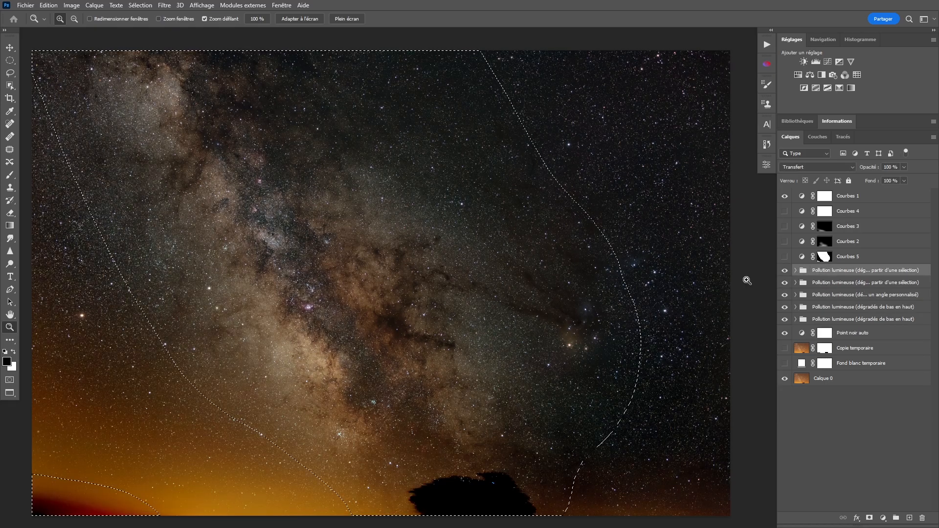
Hide Courbes 1 and run the HC Actions - Pack Astro v1.4 action "Supprimer la pollution lumineuse et uniformiser (suppr auto du sujet sélectionné)"
click(767, 45)
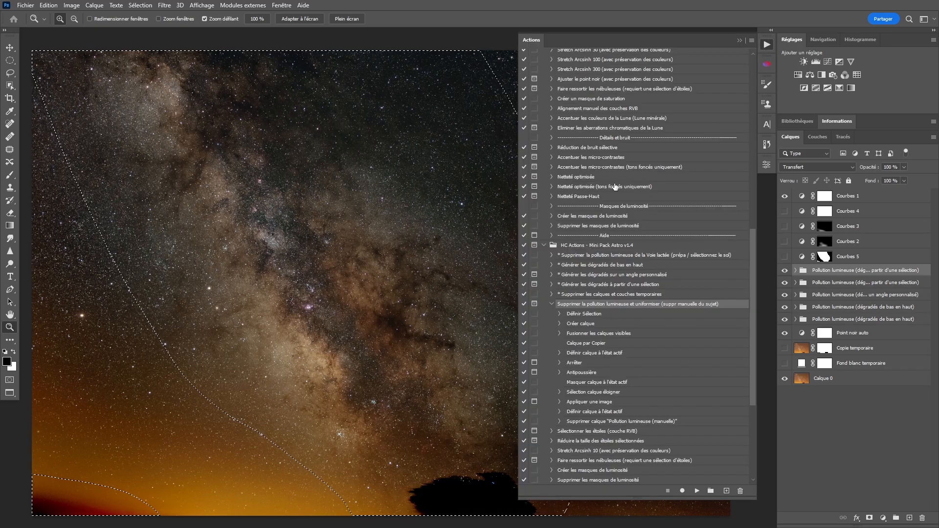
click(551, 304)
click(542, 246)
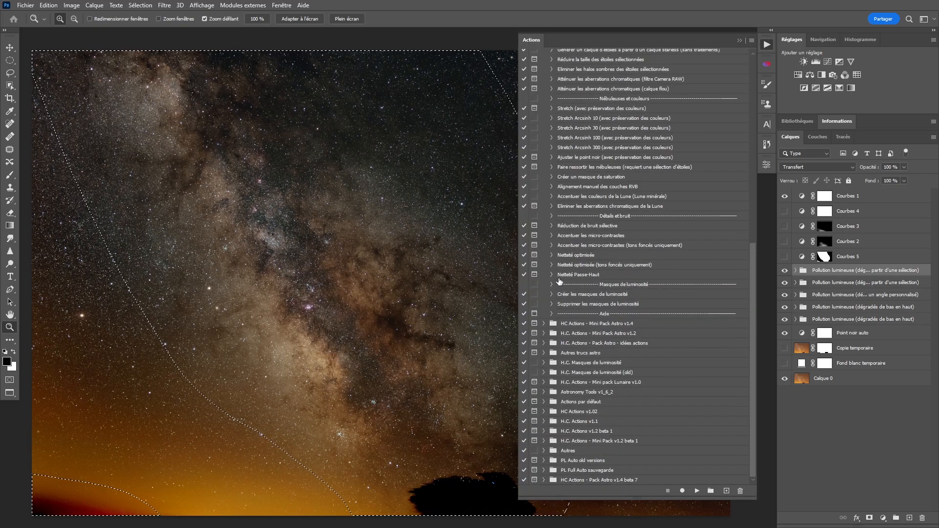
scroll(747, 292, up, 2)
scroll(746, 293, up, 9)
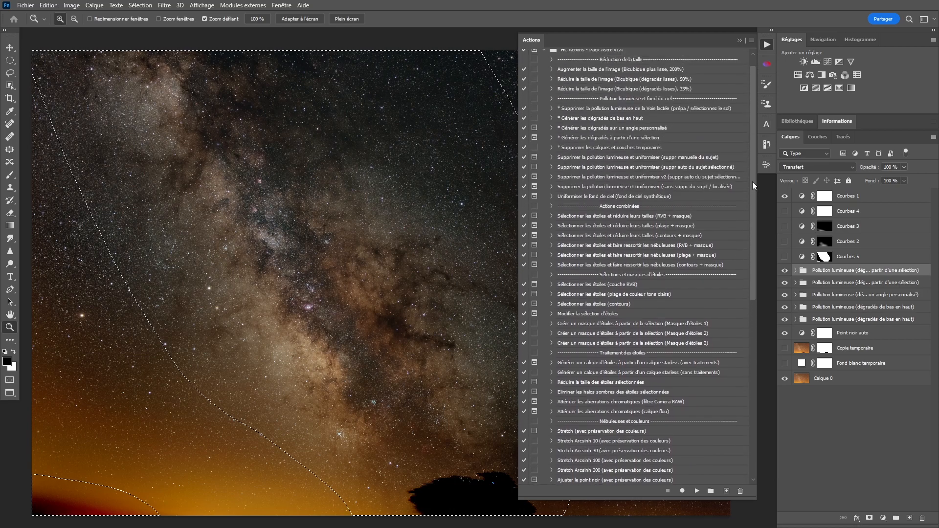
click(676, 184)
click(681, 191)
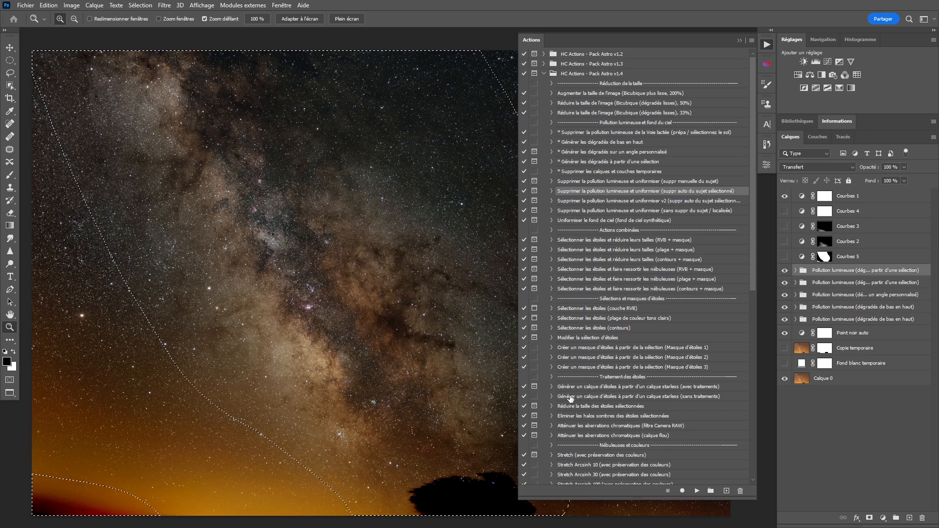
click(782, 196)
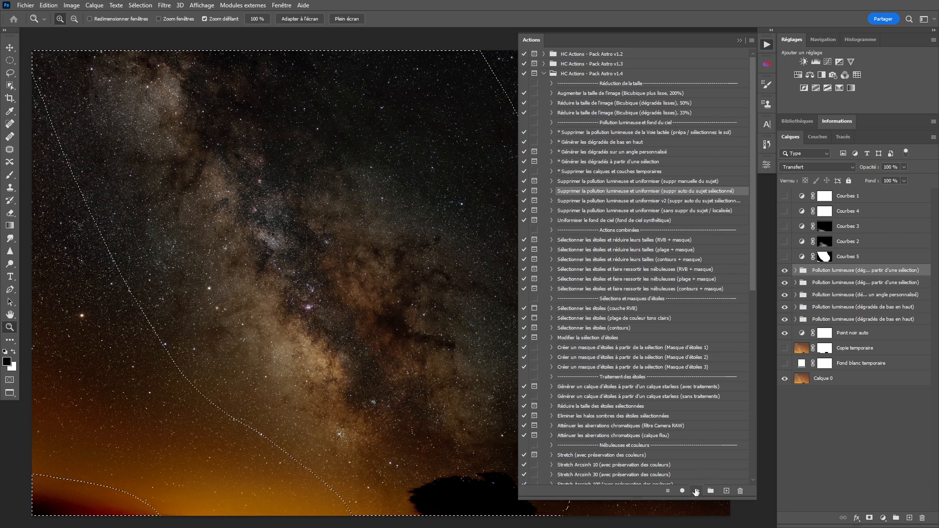
click(696, 491)
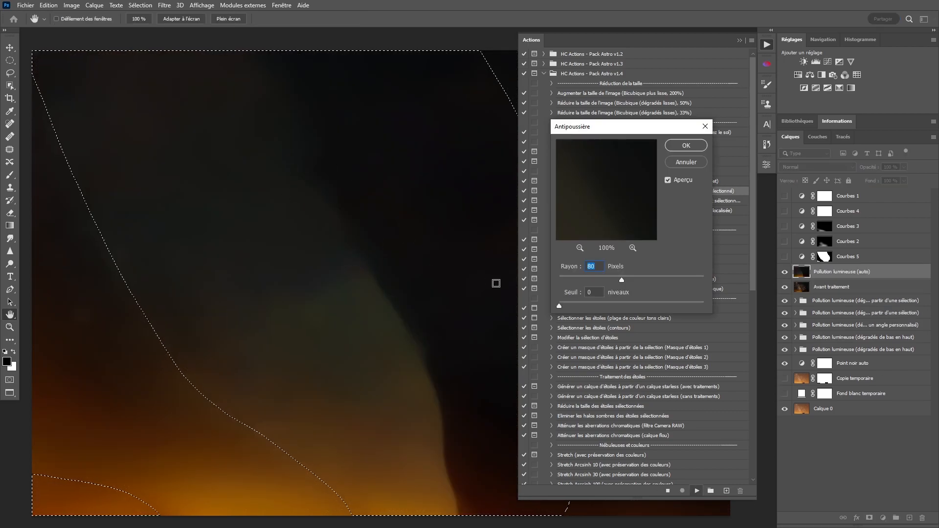
Accept the action's settings: Antipoussière radius 80, feather 500, Gaussian blur 500 pixels, and Soustraction with scale 1 and offset 10
click(678, 146)
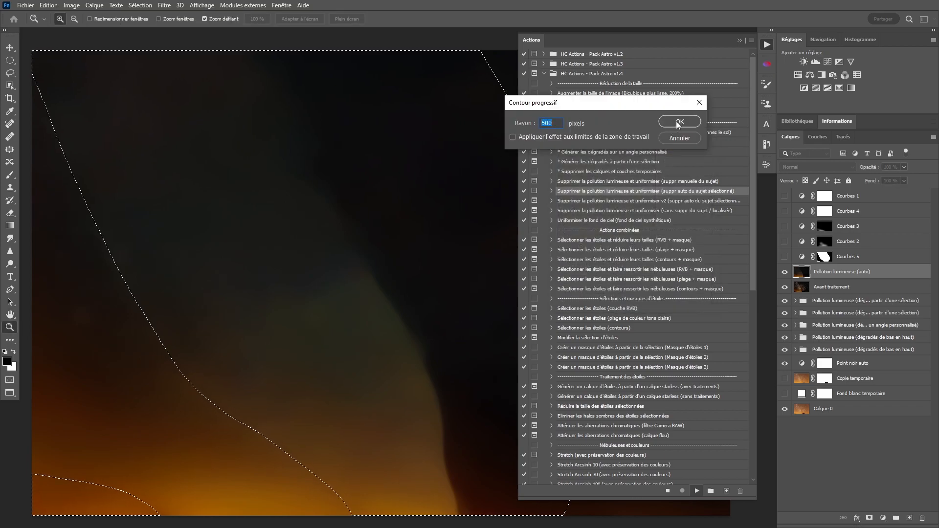
click(678, 122)
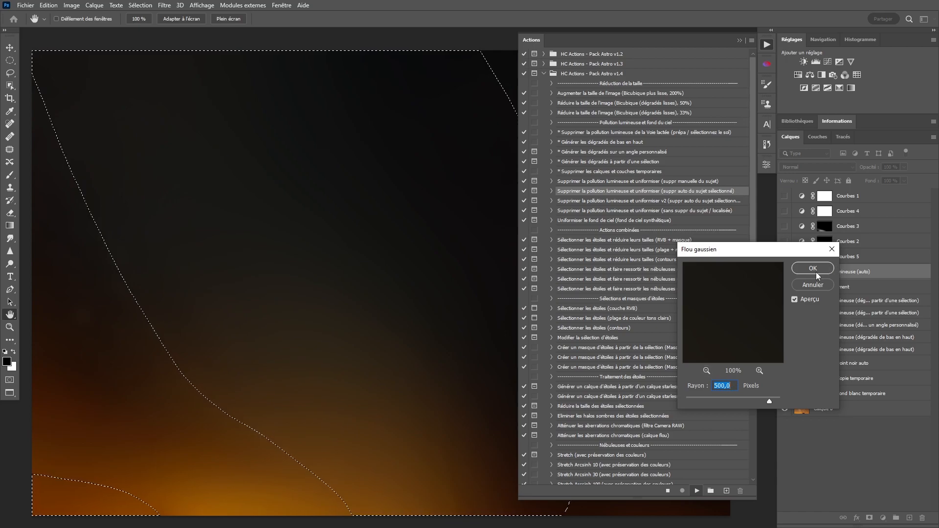
click(812, 269)
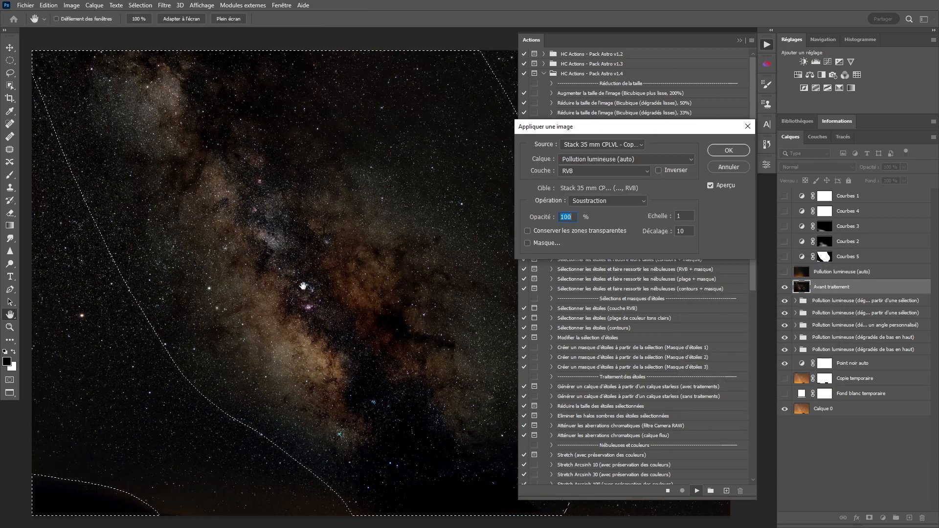
click(728, 151)
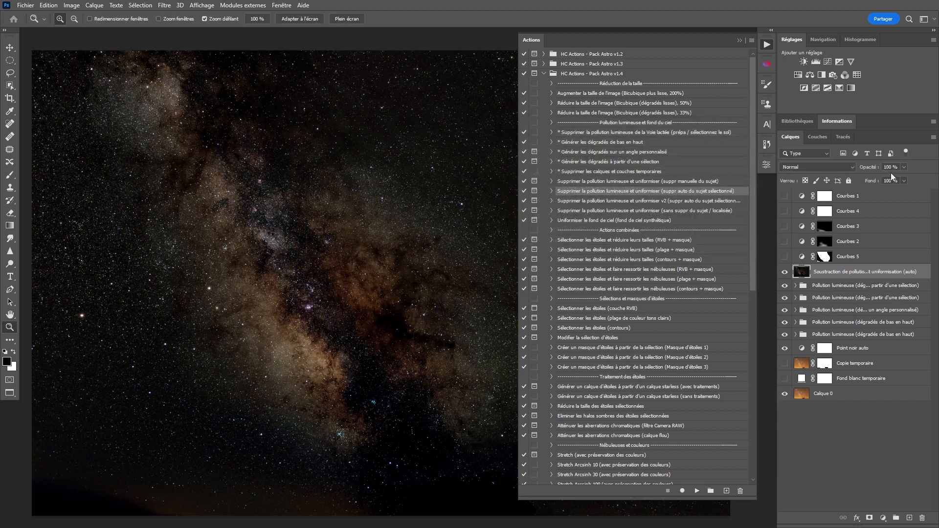
Set the opacity of the generated pollution subtraction layer to 50% and close the list of actions
click(887, 167)
text(50)
key(Return)
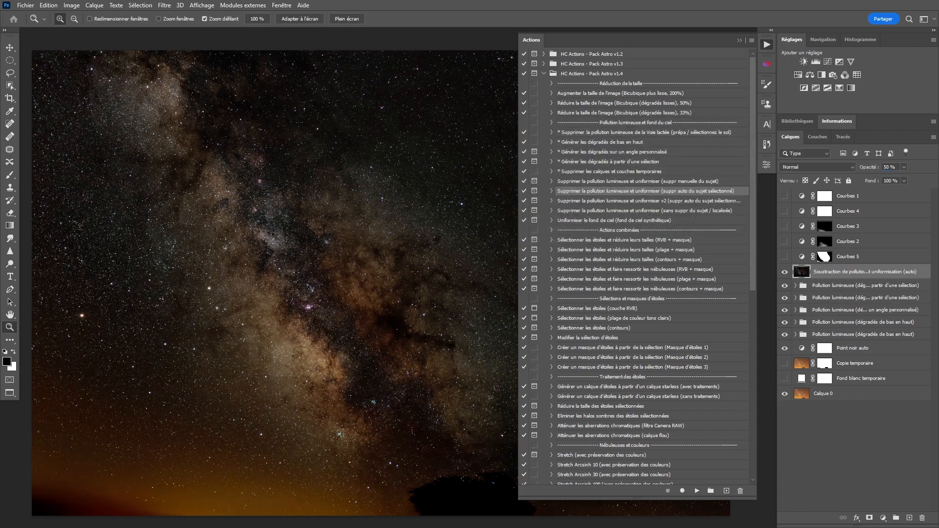
click(765, 45)
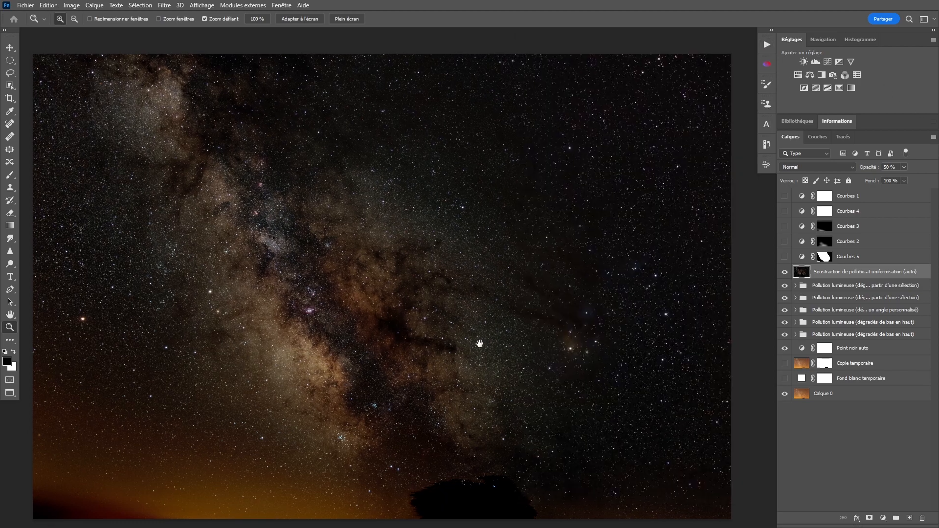
Add a layer mask to the subtraction layer and paint it around the tree with an 890 px soft brush at 10% flow
click(871, 517)
key(b)
mouse_move(420, 427)
mouse_down()
mouse_move(388, 384)
mouse_move(396, 394)
mouse_move(474, 383)
mouse_up()
drag(510, 358, 536, 363)
key(x)
drag(517, 307, 478, 319)
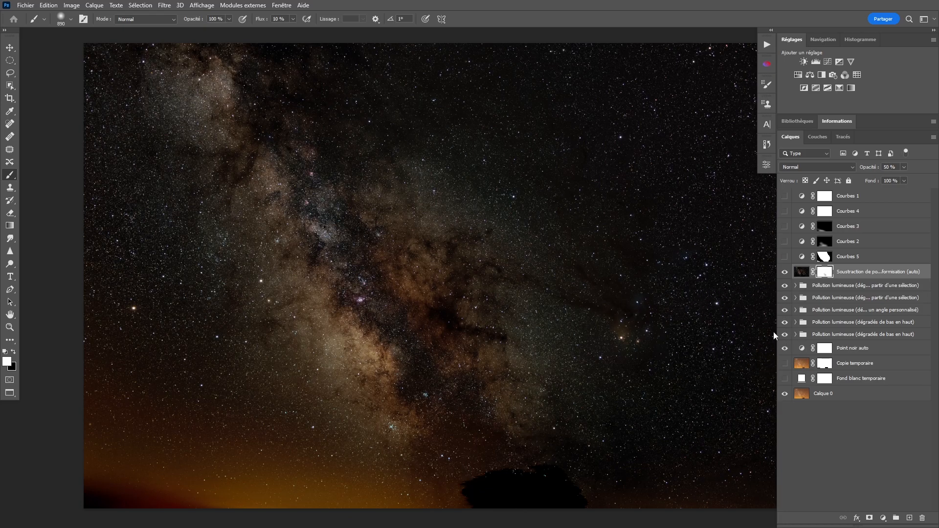
Hide the subtraction layer, stamp the visible layers into a new layer above the top pollution group, and duplicate that layer
click(784, 273)
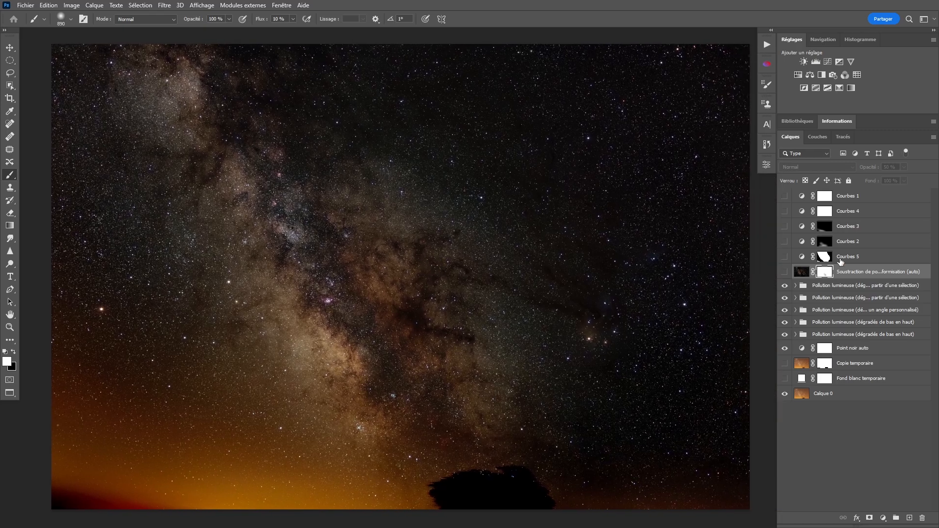
key(x)
key(z)
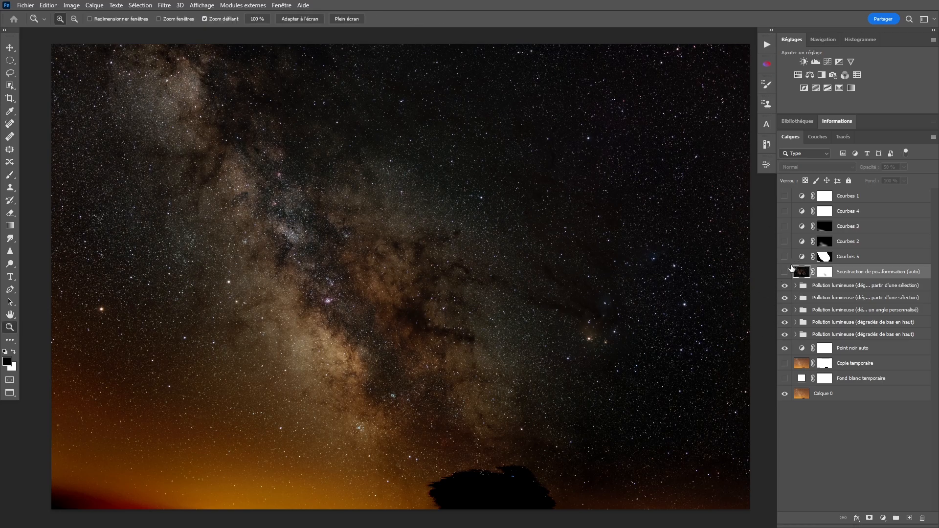
scroll(526, 225, right, 1)
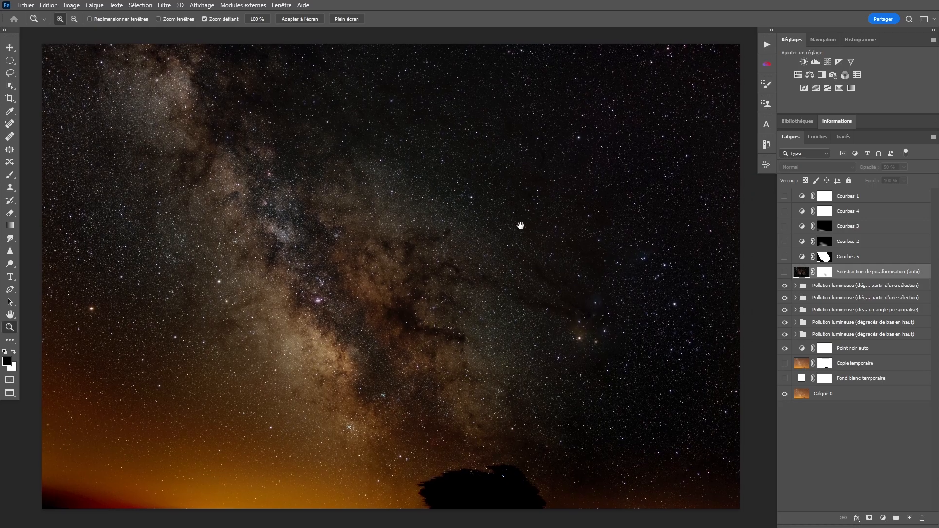
click(810, 289)
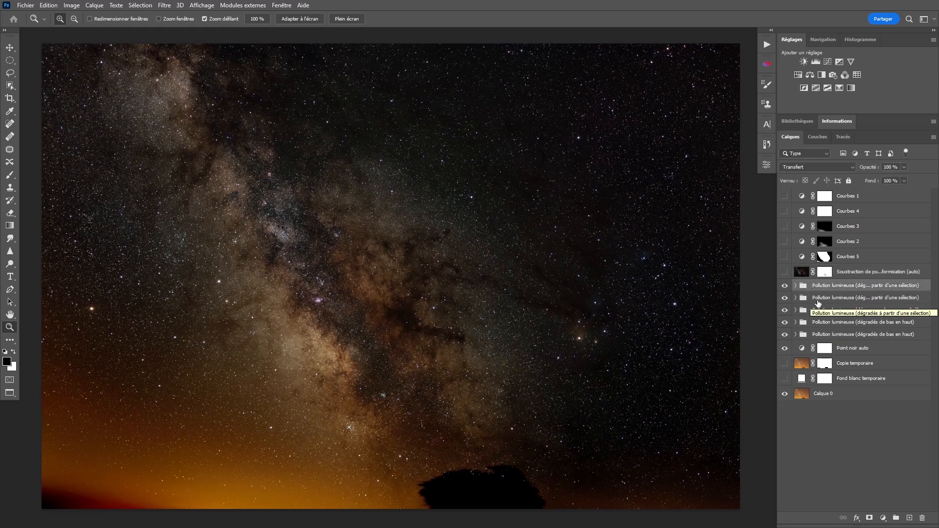
key(ctrl+shift+alt+n)
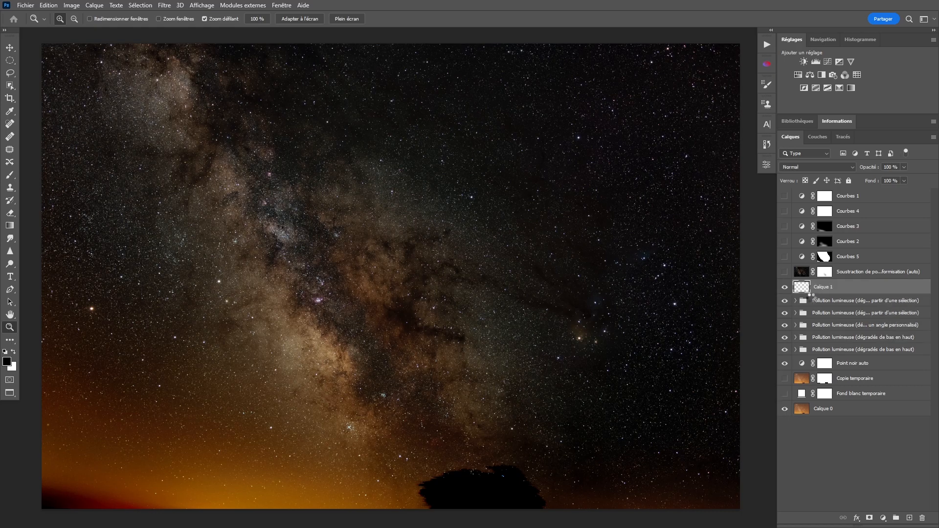
key(ctrl+shift+alt+e)
key(ctrl+j)
Hide the upper merged copy and rename it Calque PL sans suppression, and rename the lower one PL encore
click(785, 291)
double_click(828, 287)
text(Sans su)
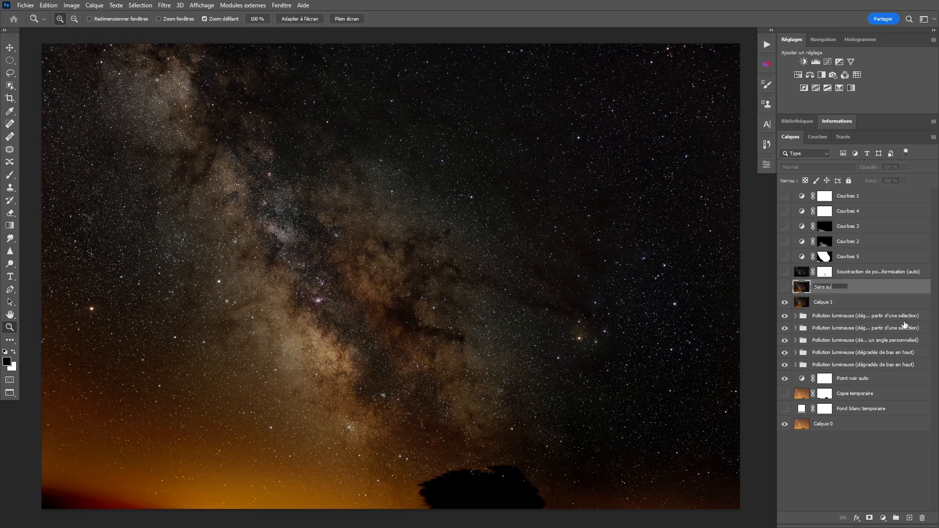
key(ctrl+a)
key(Return)
double_click(823, 302)
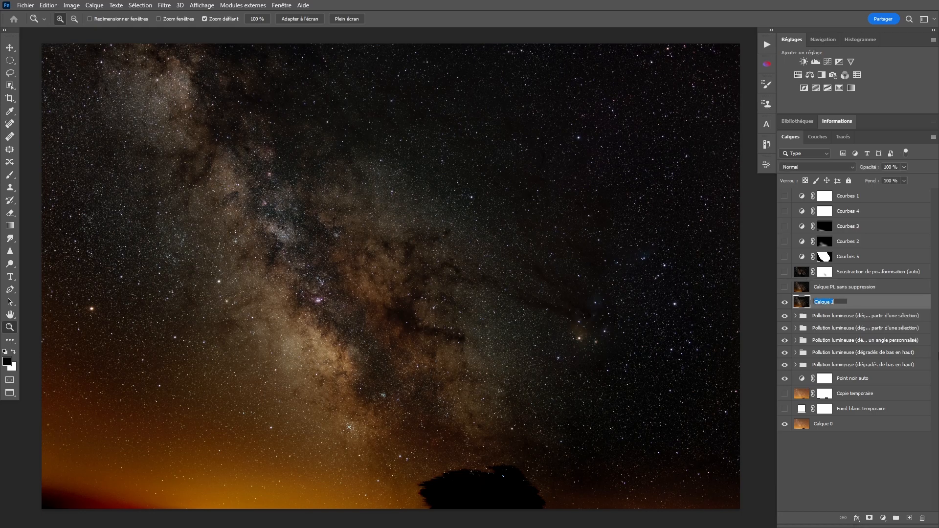
text(PL encore)
key(Return)
Show Calque PL sans suppression and apply the Antipoussière noise filter to blur away its stars
click(784, 287)
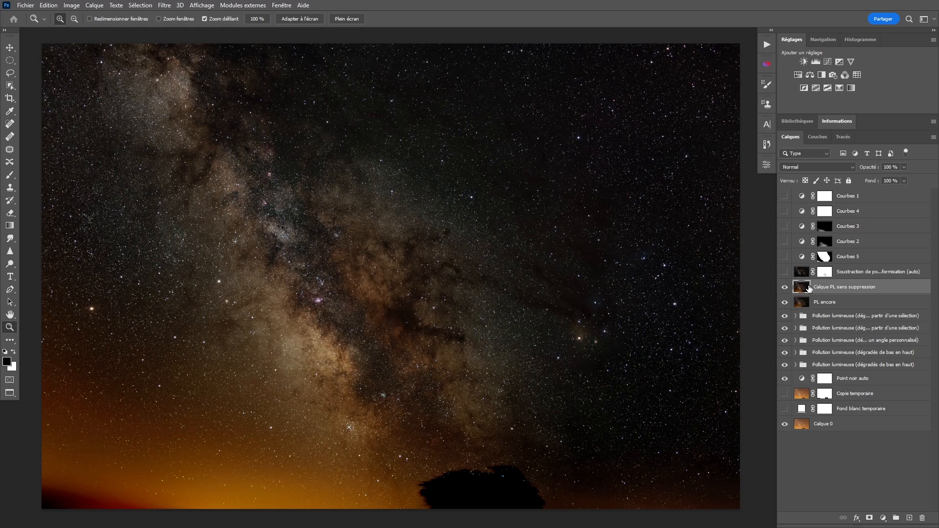
click(164, 6)
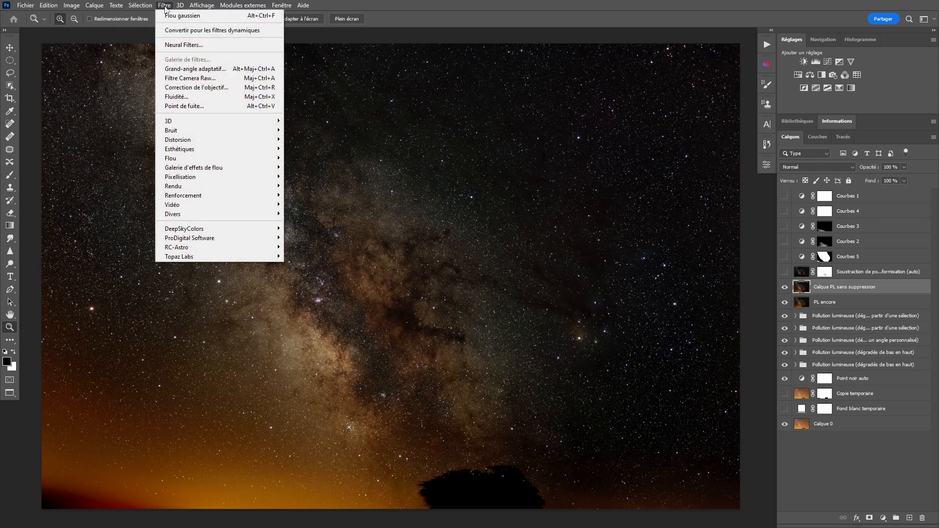
mouse_move(264, 130)
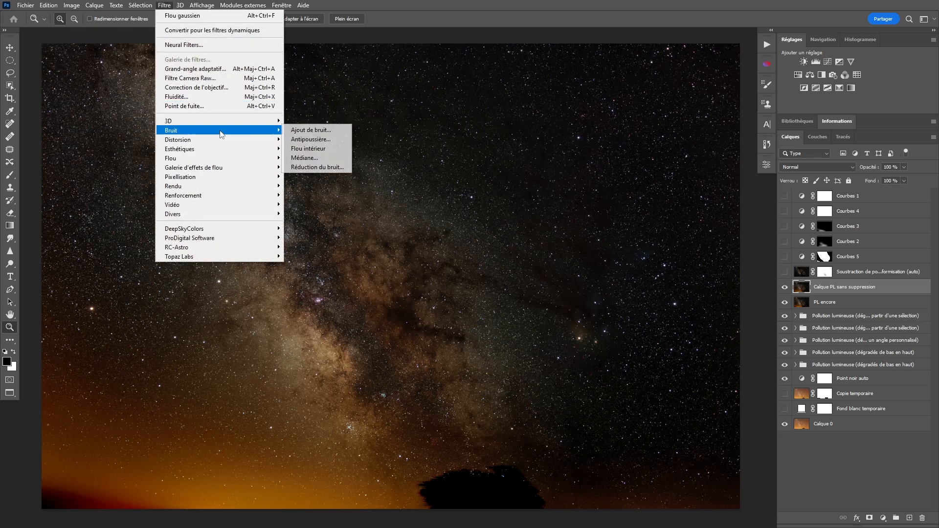
click(314, 140)
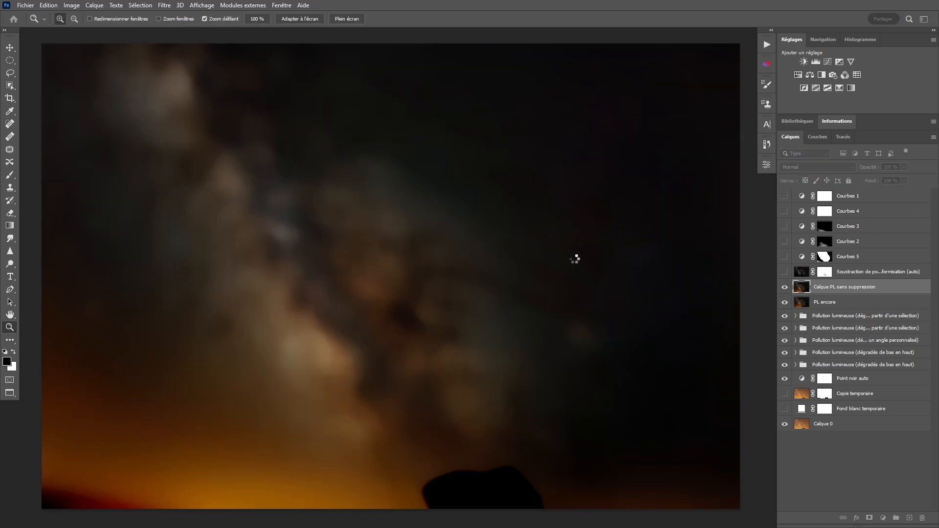
Subtract the hidden Calque PL sans suppression from PL encore with Apply Image, using Soustraction, scale 1 and offset 10, and add a layer mask
click(784, 287)
click(812, 302)
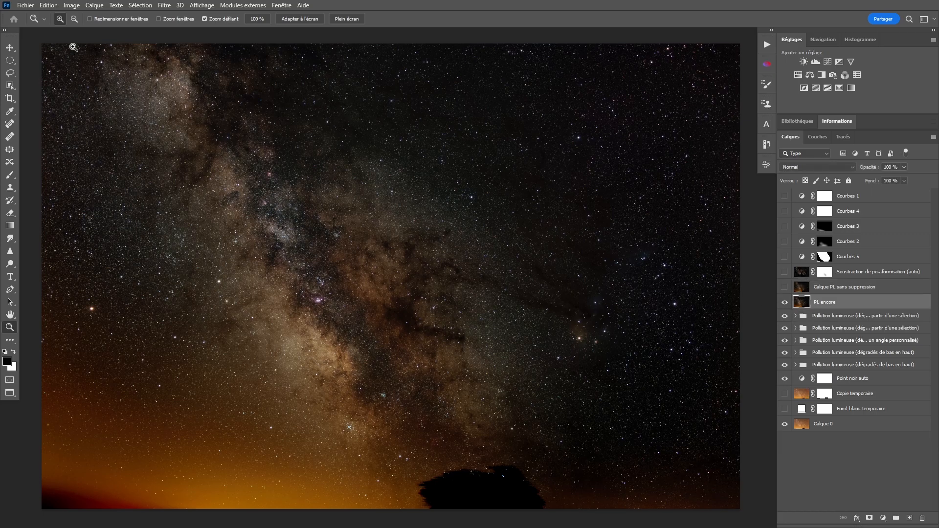
click(70, 5)
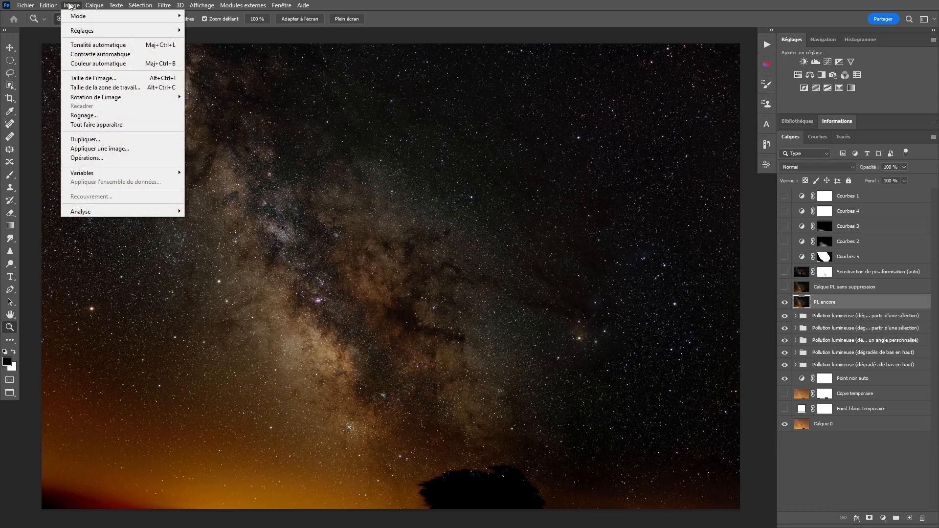
click(138, 149)
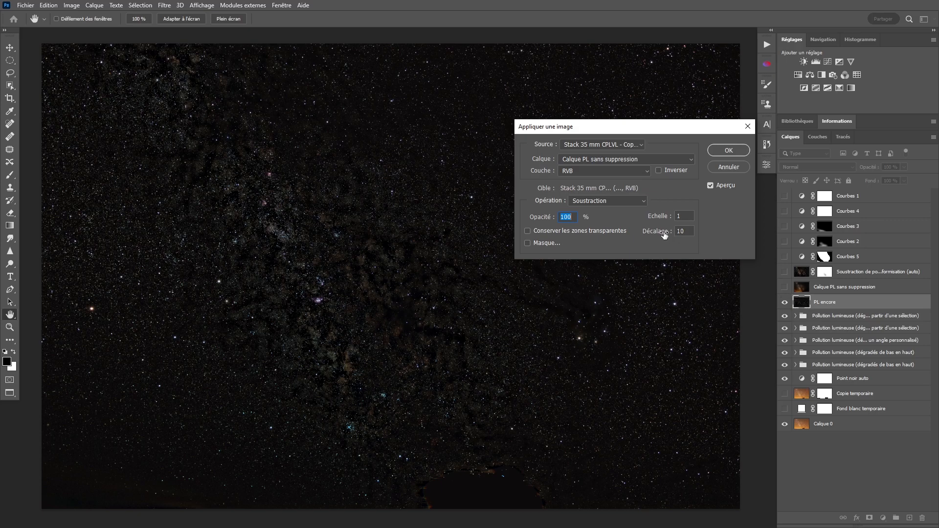
click(732, 153)
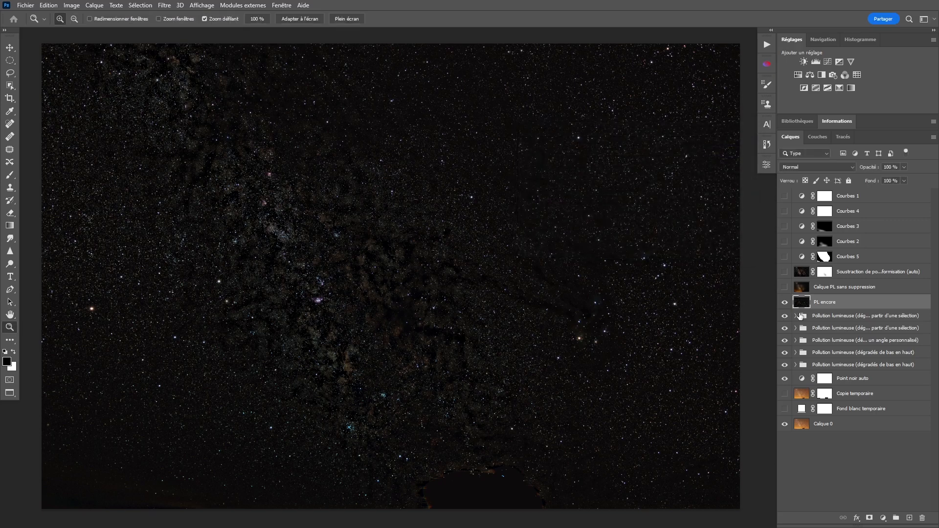
click(868, 518)
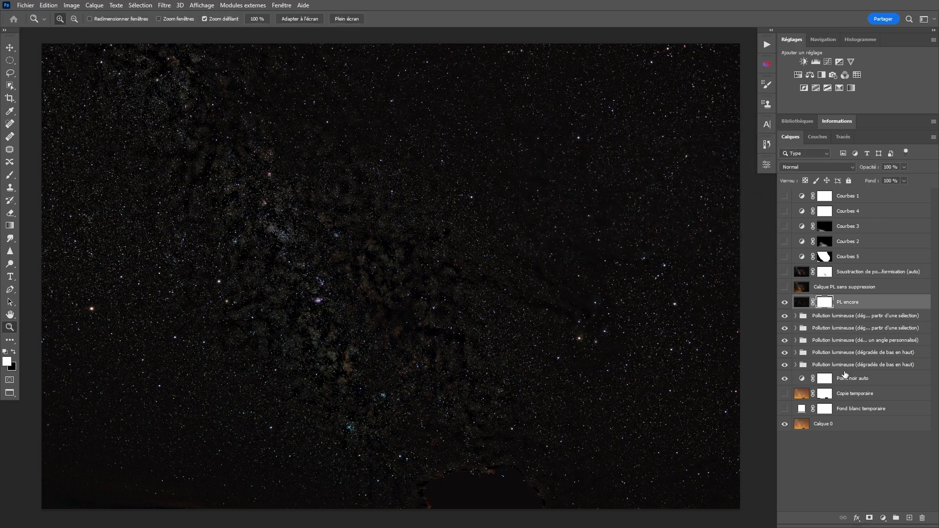
Invert the PL encore mask to black and paint white at 3% flow over the sky beside the Milky Way's lower part
key(ctrl+i)
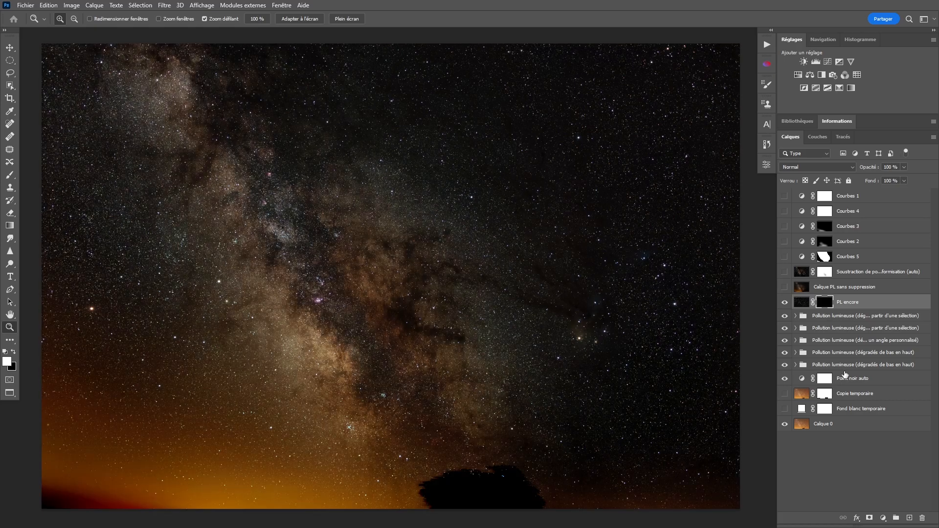
drag(498, 358, 575, 300)
key(b)
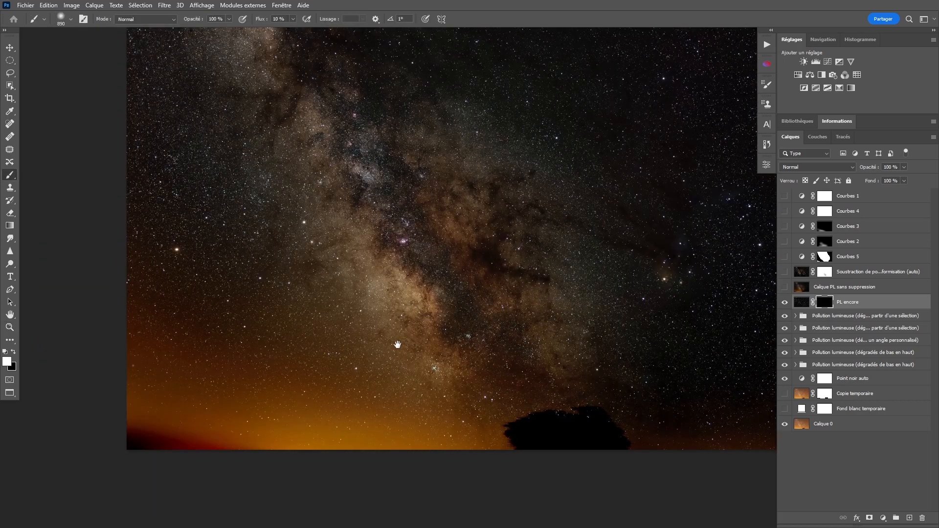
drag(333, 346, 406, 348)
alt+drag(366, 391, 392, 381)
drag(430, 290, 420, 305)
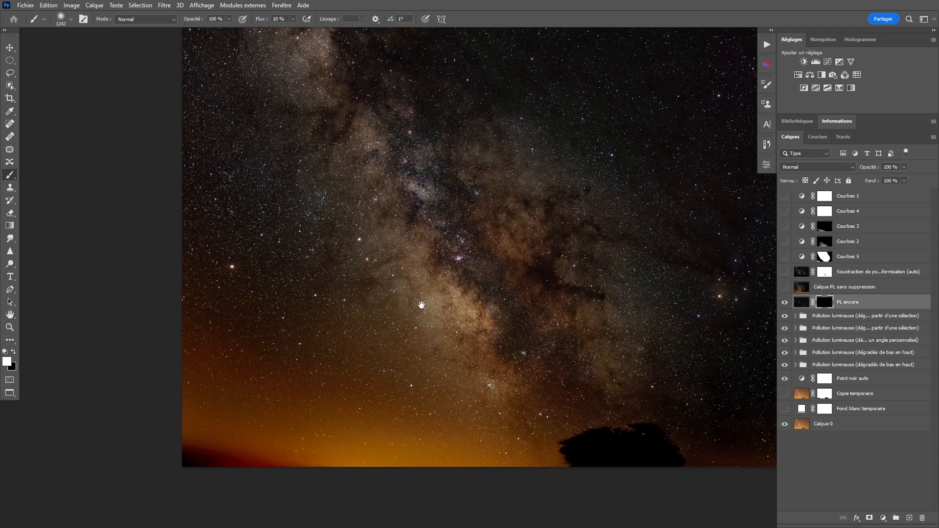
mouse_move(459, 342)
mouse_down()
mouse_move(444, 364)
mouse_move(369, 323)
mouse_move(361, 335)
mouse_move(386, 342)
mouse_up()
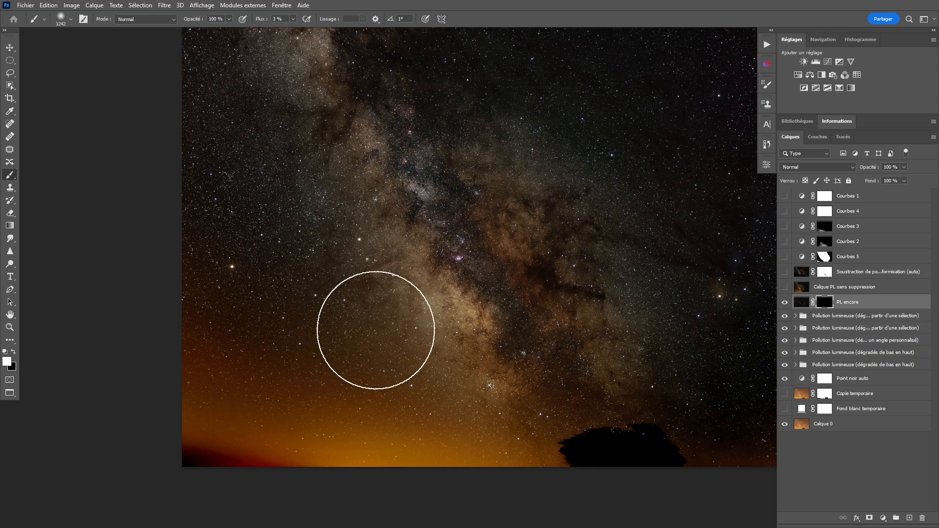
drag(389, 311, 483, 393)
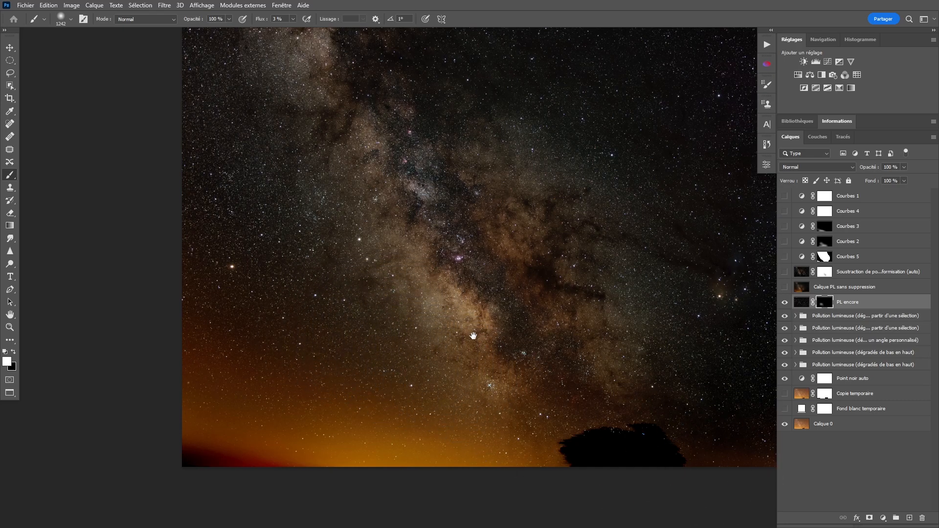
Paint white on the PL encore mask with a resized soft brush over the orange glow in the image's lower-left area
drag(472, 338, 480, 317)
alt+drag(353, 344, 328, 344)
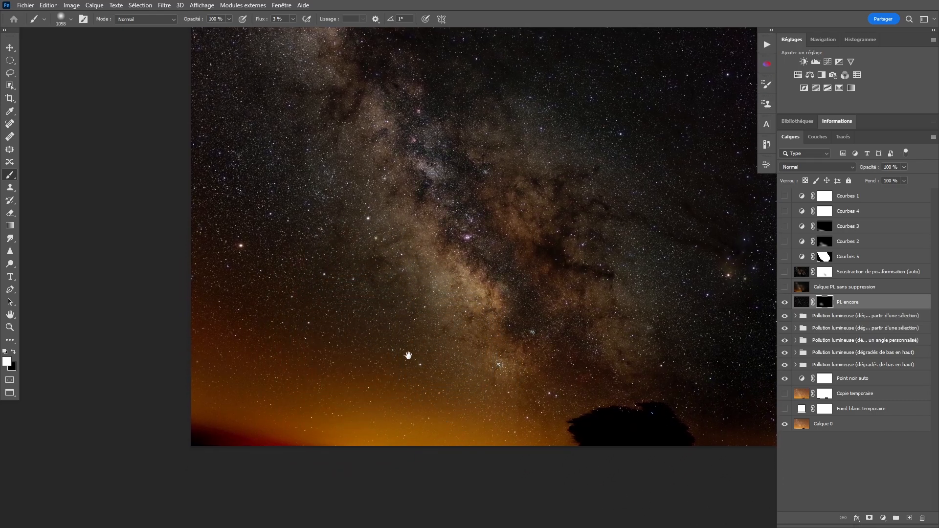
drag(391, 350, 397, 314)
alt+drag(342, 345, 346, 346)
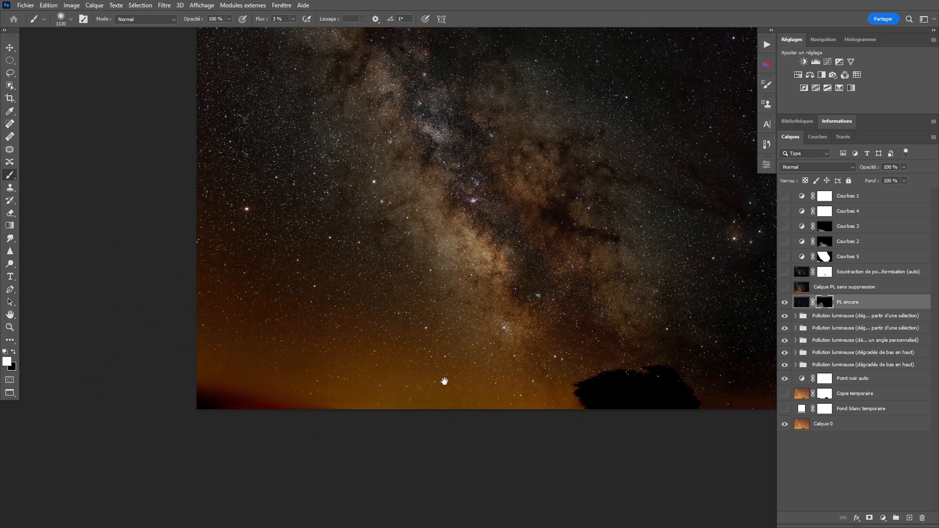
drag(445, 380, 363, 388)
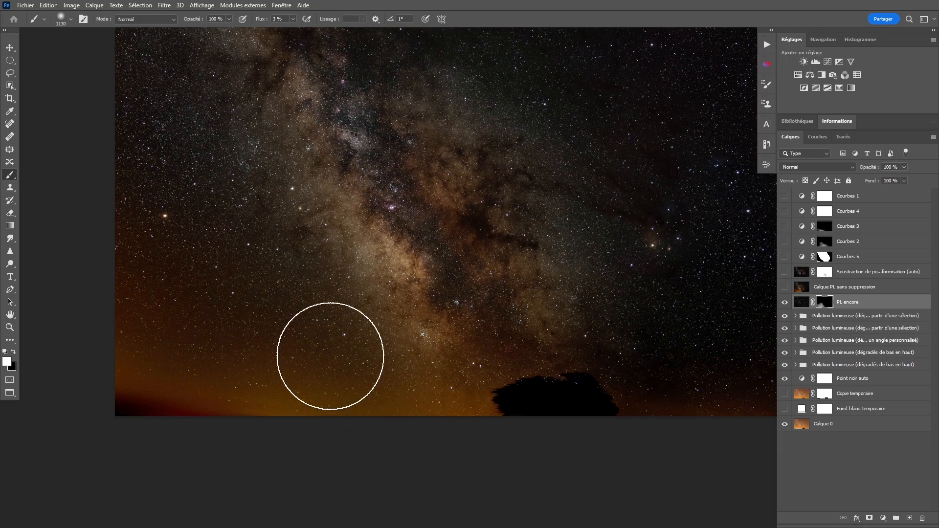
alt+drag(229, 327, 203, 329)
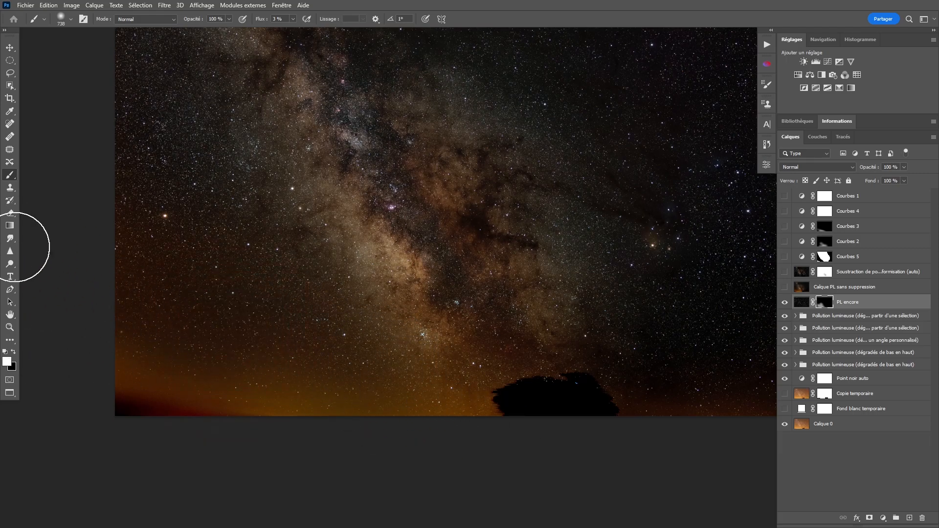
alt+drag(293, 397, 338, 404)
drag(87, 372, 245, 425)
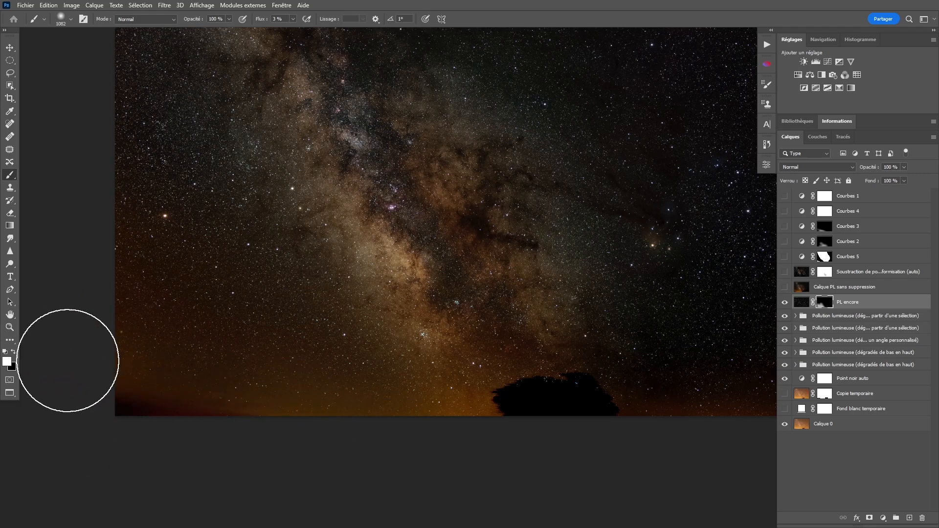
Extend the white painting on the PL encore mask along the horizon, around the tree and over the remaining lower-left glow
drag(392, 373, 379, 373)
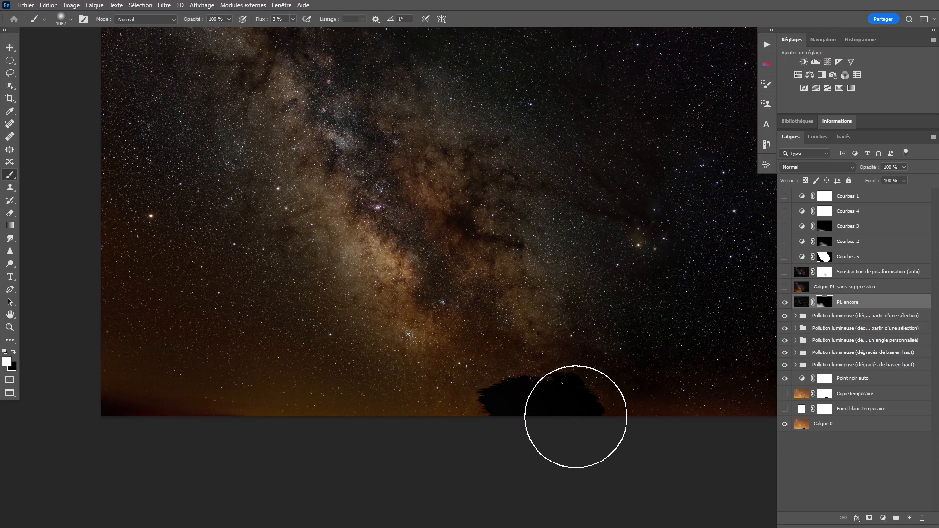
mouse_move(566, 413)
mouse_down()
mouse_move(499, 420)
mouse_move(495, 431)
mouse_up()
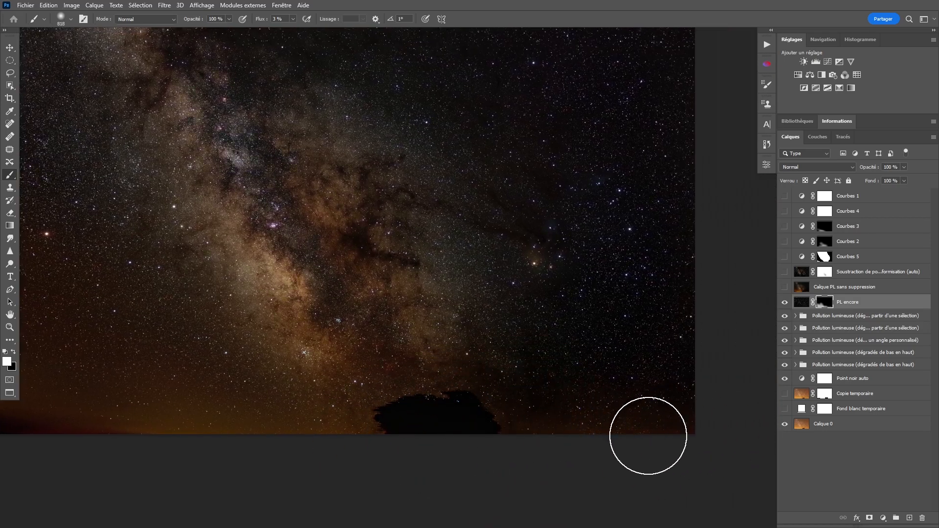
drag(337, 373, 392, 388)
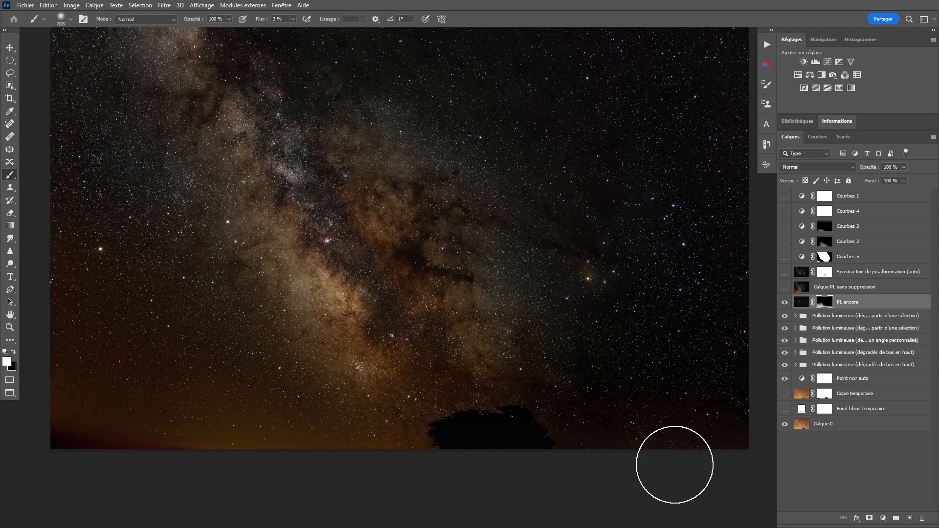
drag(535, 461, 611, 474)
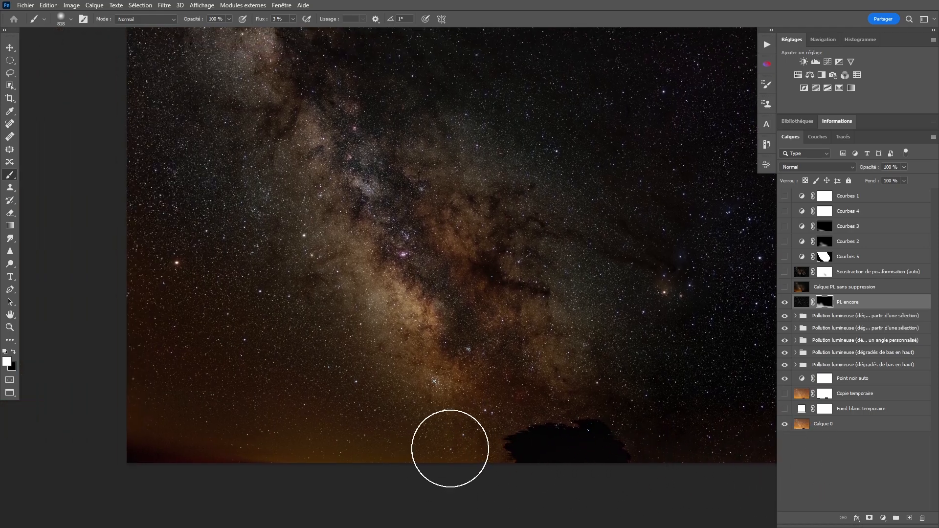
drag(353, 451, 366, 451)
mouse_move(368, 495)
mouse_down()
mouse_move(526, 485)
mouse_move(431, 432)
mouse_move(467, 409)
mouse_move(471, 466)
mouse_move(372, 378)
mouse_move(417, 389)
mouse_move(374, 463)
mouse_move(291, 471)
mouse_move(276, 445)
mouse_up()
mouse_move(396, 474)
mouse_down()
mouse_move(138, 442)
mouse_move(235, 406)
mouse_up()
drag(321, 317, 315, 345)
mouse_move(243, 382)
mouse_down()
mouse_move(280, 379)
mouse_move(264, 379)
mouse_up()
mouse_move(184, 320)
mouse_down()
mouse_move(217, 360)
mouse_move(197, 415)
mouse_move(214, 344)
mouse_move(265, 340)
mouse_move(205, 297)
mouse_move(352, 410)
mouse_move(8, 404)
mouse_move(282, 344)
mouse_move(329, 416)
mouse_move(303, 419)
mouse_move(277, 398)
mouse_move(348, 443)
mouse_up()
key(ctrl+0)
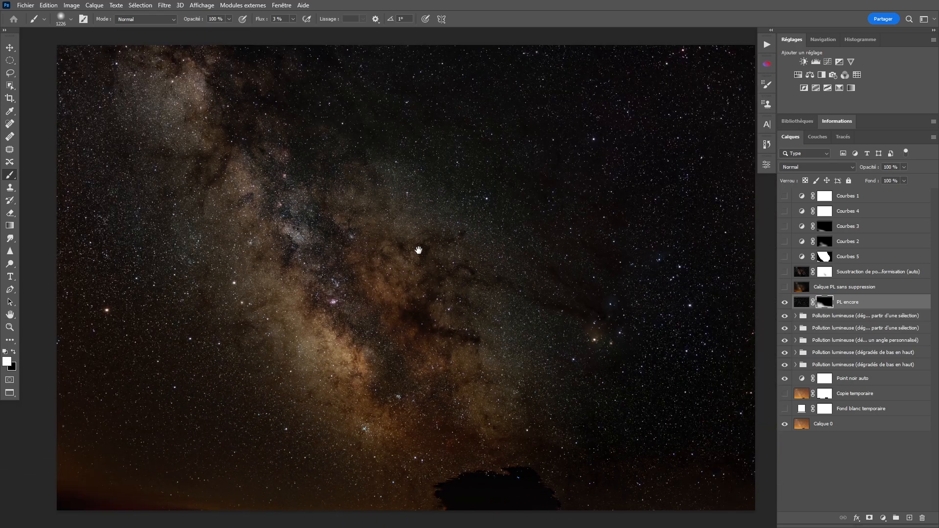
Compare the image with and without PL encore, then show the automatic Soustraction layer and move it directly below PL encore
click(785, 302)
click(784, 302)
click(784, 272)
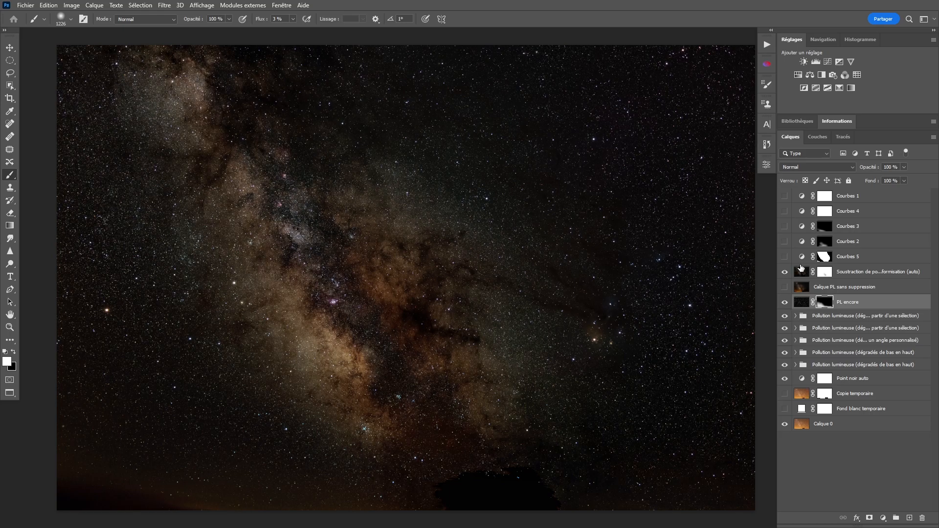
drag(802, 274, 804, 309)
key(x)
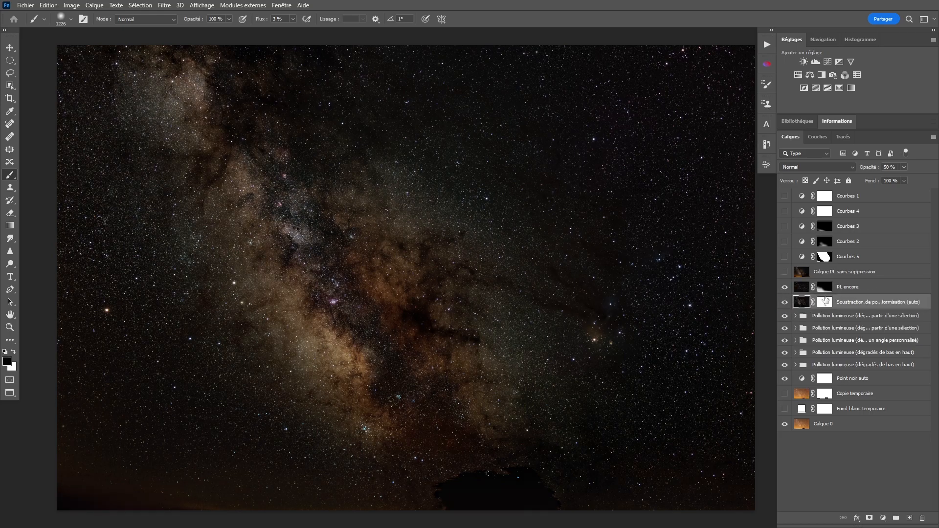
Compare the image with the PL encore and automatic Soustraction layers hidden and shown, and inspect the corrected sky
click(785, 287)
click(784, 303)
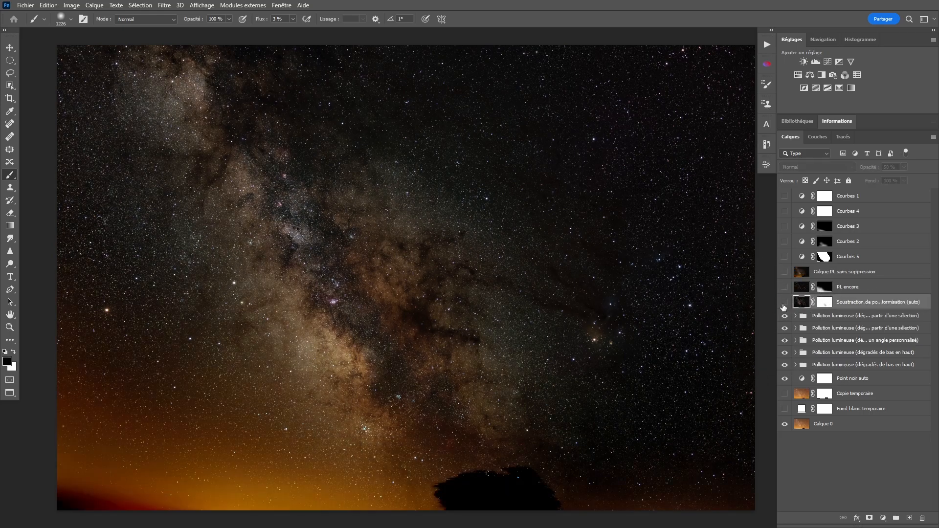
click(784, 303)
click(784, 287)
click(784, 287)
click(785, 287)
drag(441, 283, 465, 272)
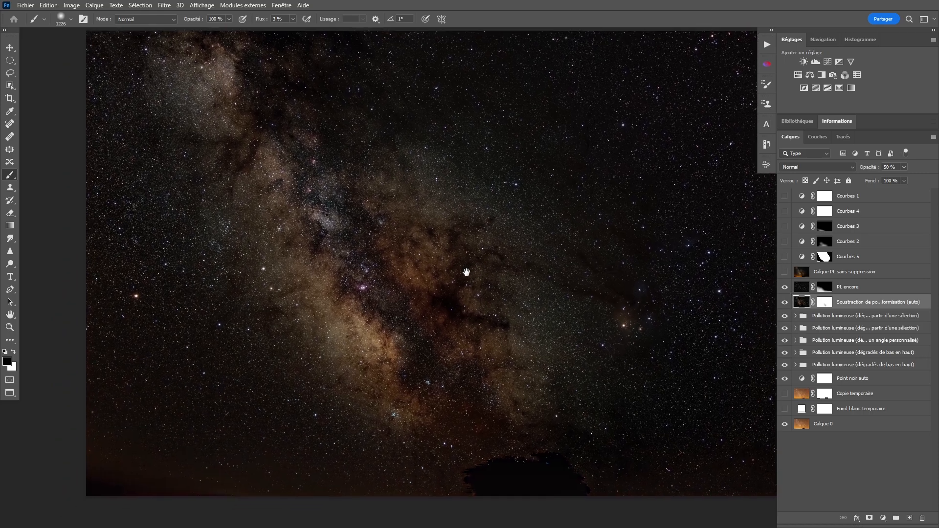
drag(564, 299, 524, 308)
key(z)
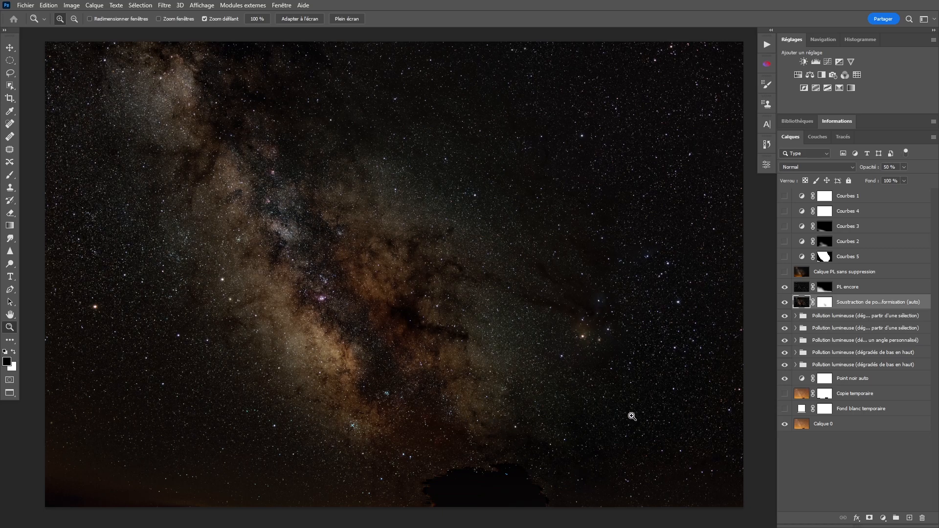
Select PL encore and locate the action Supprimer la pollution lumineuse et uniformiser (sans suppr du sujet / localisée) in Pack Astro v1.4
click(797, 287)
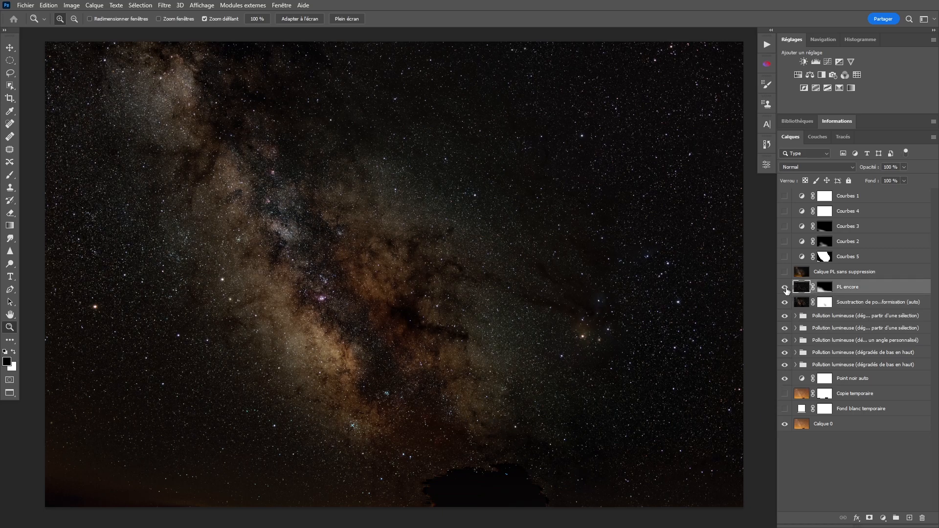
click(767, 44)
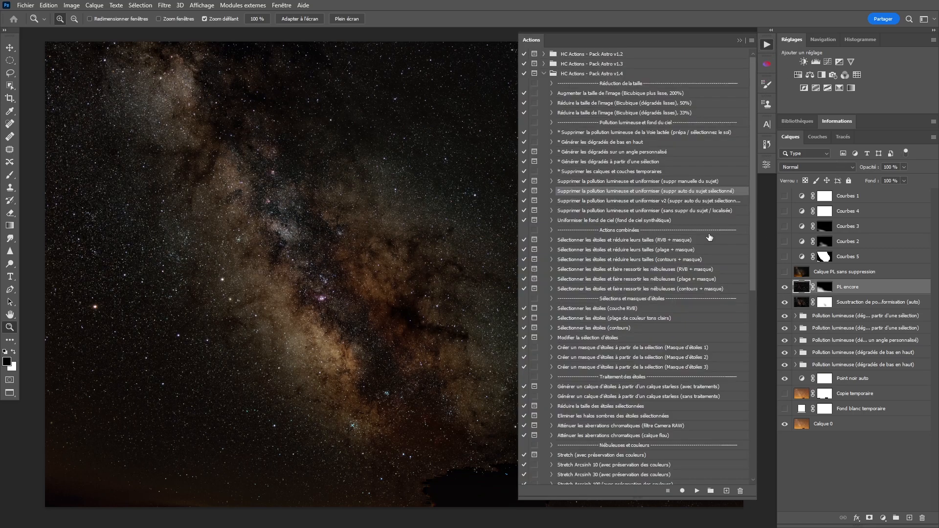
click(645, 213)
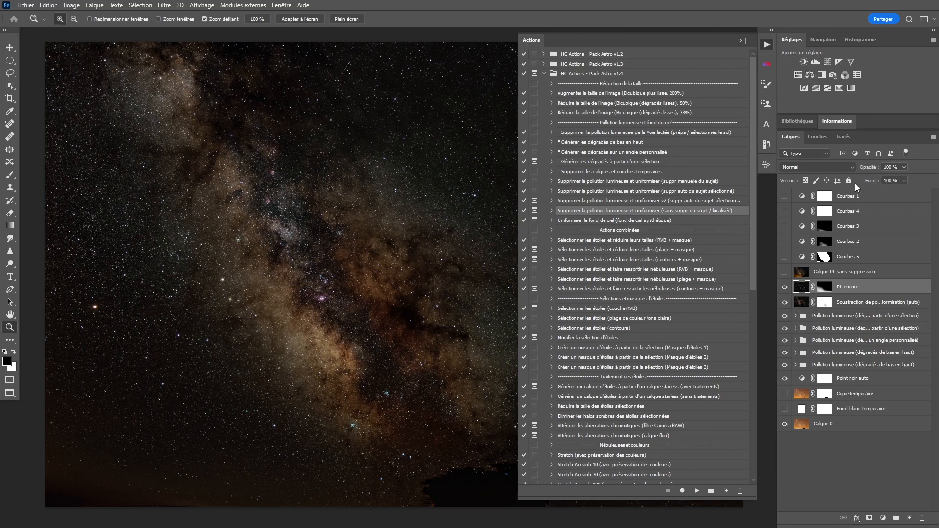
click(766, 46)
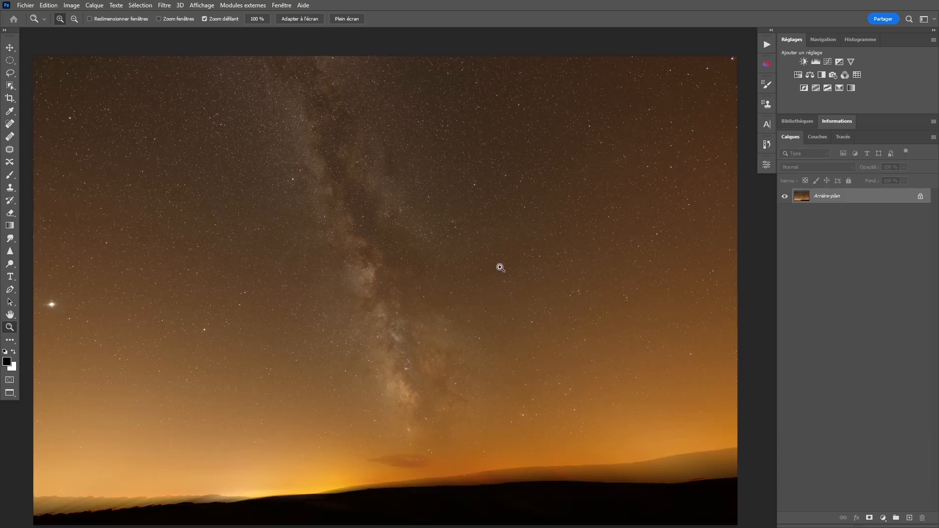
Inspect the new Milky Way image's edges and crop a thin border off all sides at the 2:3 ratio
drag(492, 203, 486, 209)
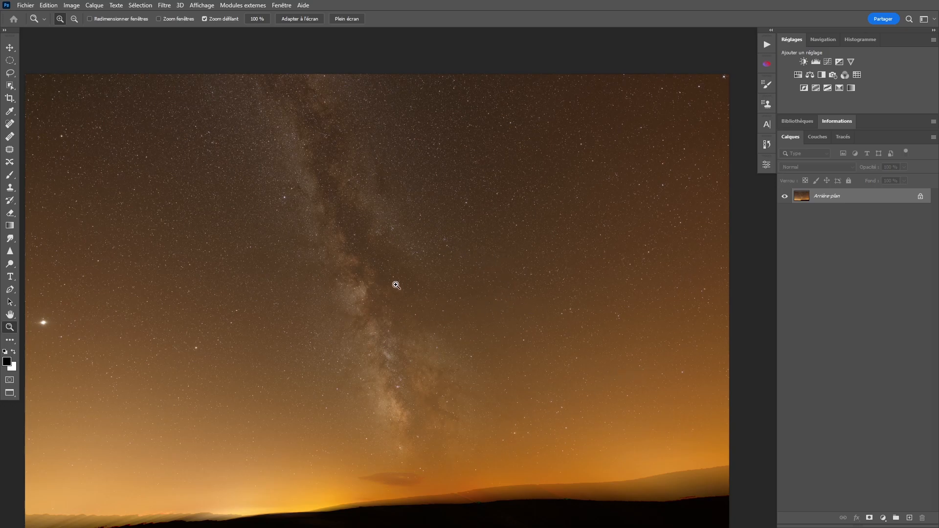
drag(478, 69, 611, 89)
drag(629, 253, 510, 264)
drag(611, 384, 519, 273)
key(c)
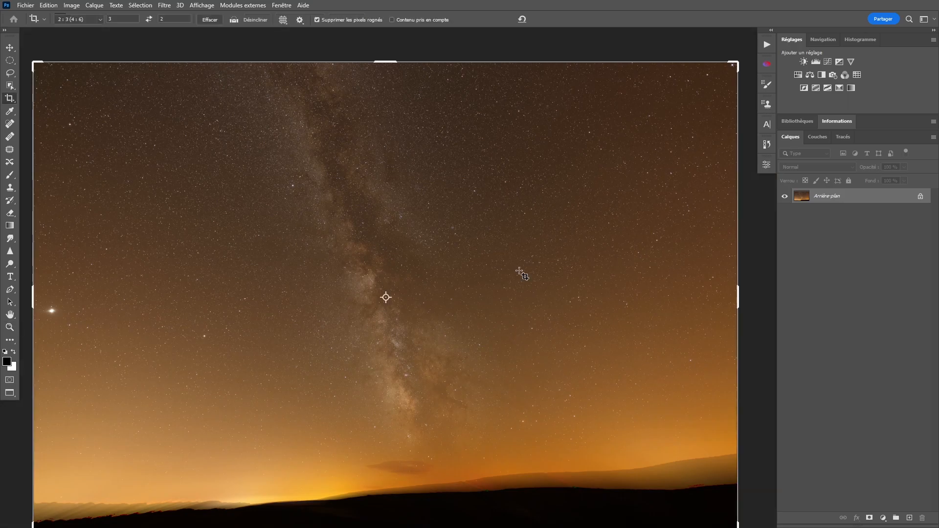
click(389, 67)
drag(388, 67, 389, 70)
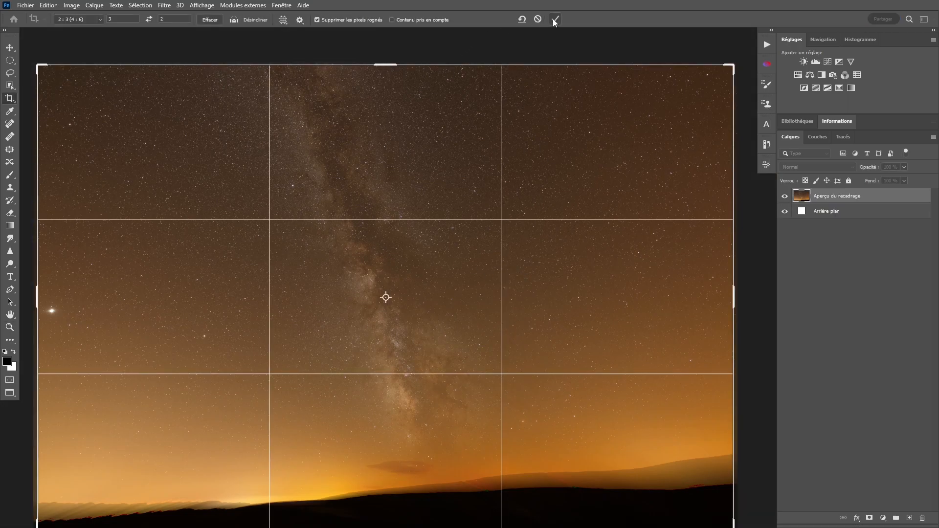
click(554, 20)
key(z)
key(ctrl+minus)
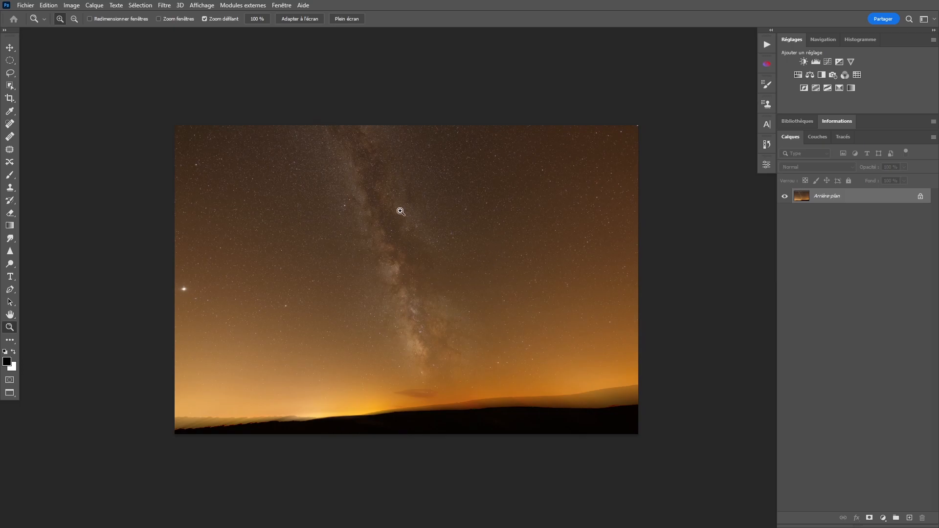
Duplicate the background layer twice and hide the upper copy
drag(468, 256, 461, 260)
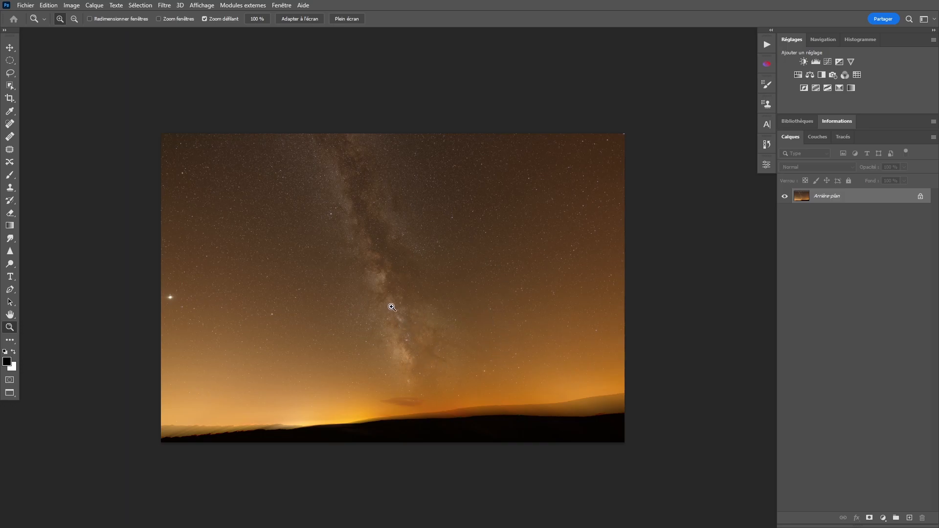
key(ctrl+j)
key(ctrl+j)
click(784, 197)
Rename the lower copy Après traitement and the upper copy Calque PL
double_click(824, 210)
text(Ap)
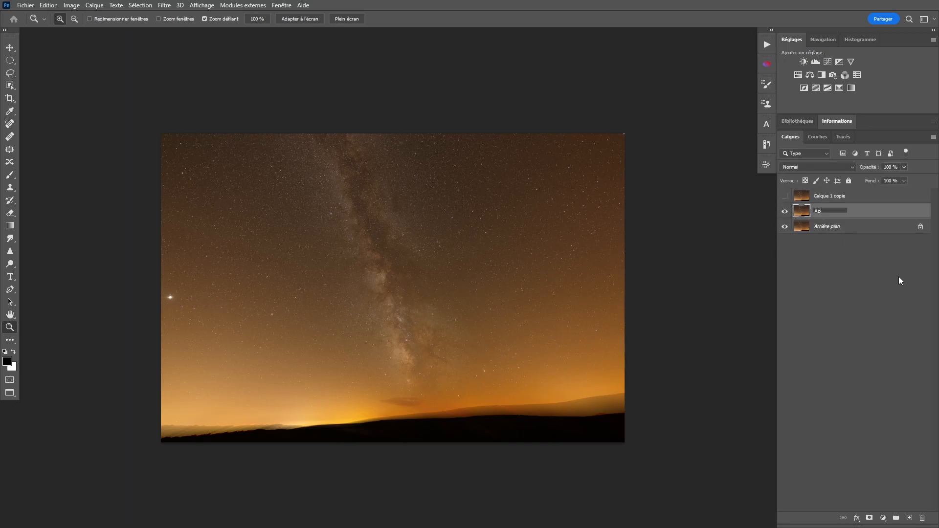
text(rès traitement)
key(Return)
double_click(834, 201)
text(Calque)
key(Return)
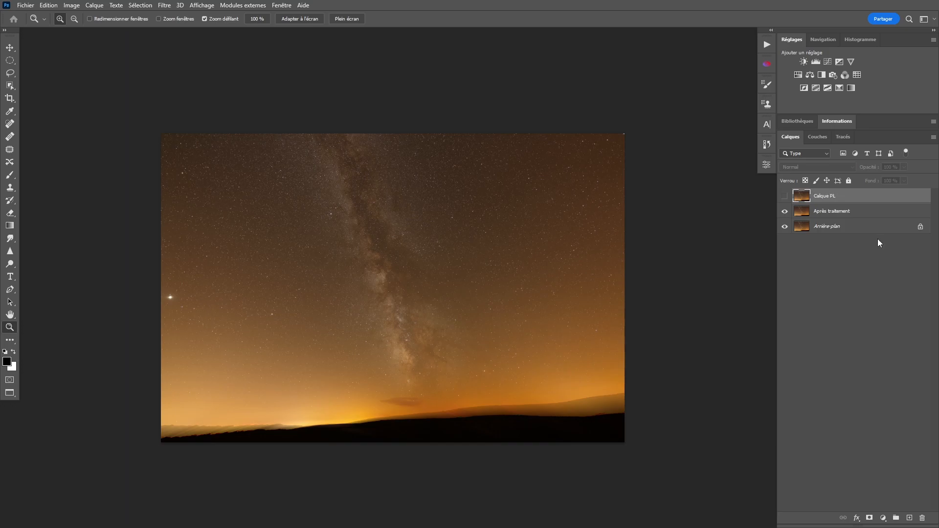
Show Calque PL and outline the Milky Way together with the ground and horizon in one freehand Lasso selection
click(785, 196)
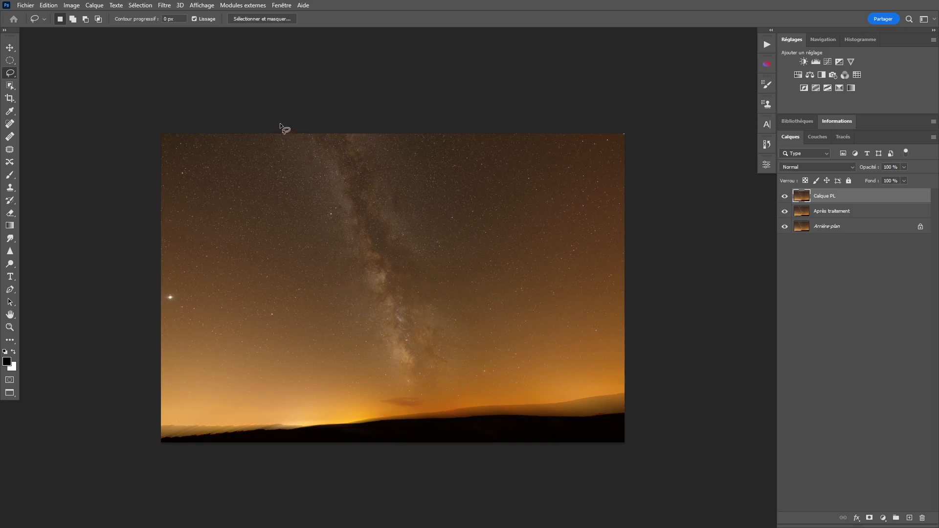
drag(288, 146, 293, 188)
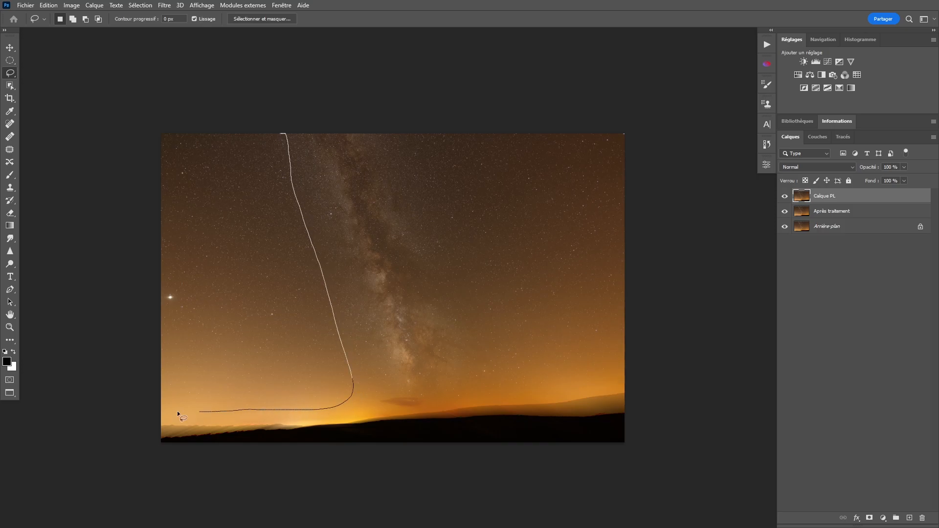
mouse_move(272, 527)
mouse_down()
mouse_move(699, 527)
mouse_move(766, 512)
mouse_move(761, 431)
mouse_up()
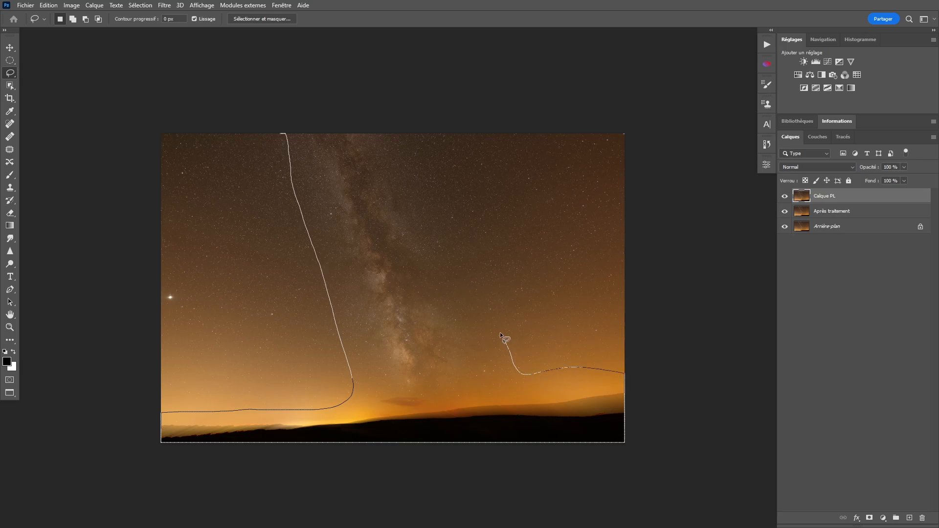
mouse_move(451, 240)
mouse_down()
mouse_move(419, 118)
mouse_move(293, 10)
mouse_up()
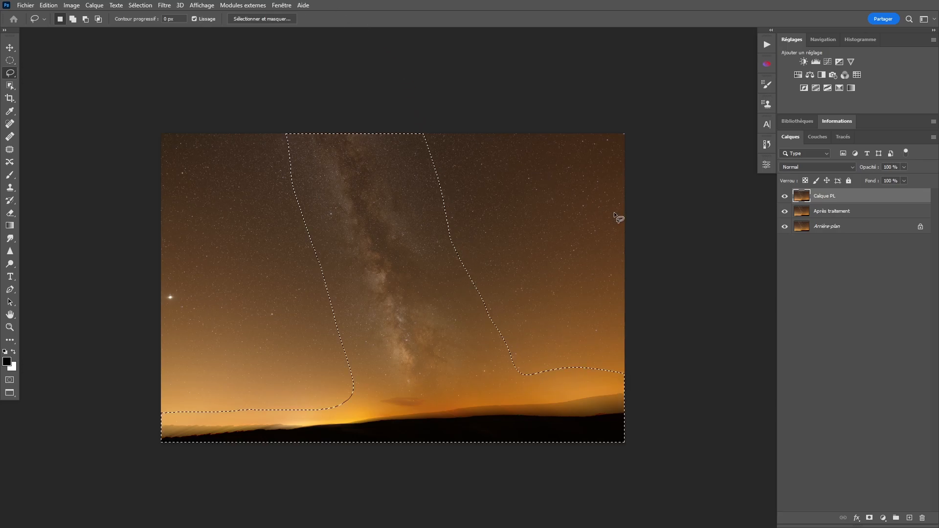
Store the Milky Way and ground selection as the mask of a new Curves adjustment layer and hide that layer
click(828, 62)
click(785, 196)
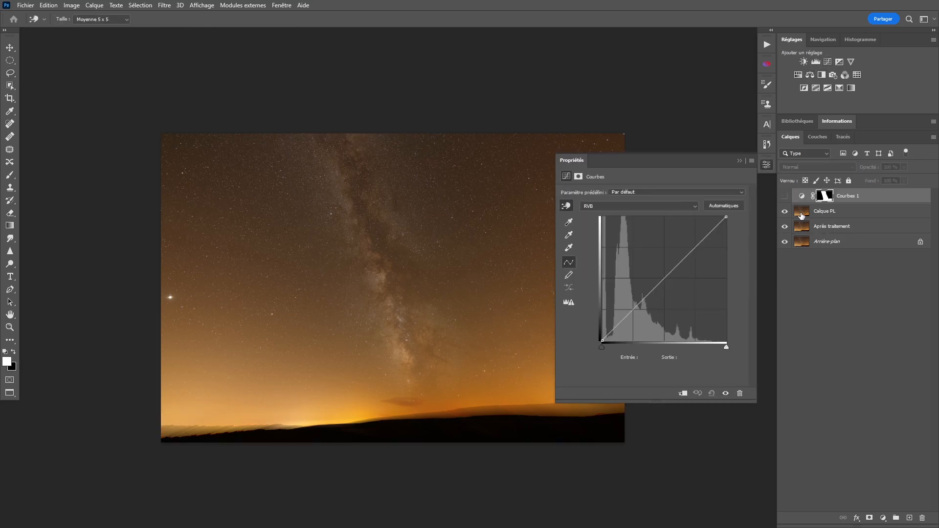
Load the Curves mask as a selection, fill it on Calque PL with content-aware content at 100% opacity, and deselect
click(801, 213)
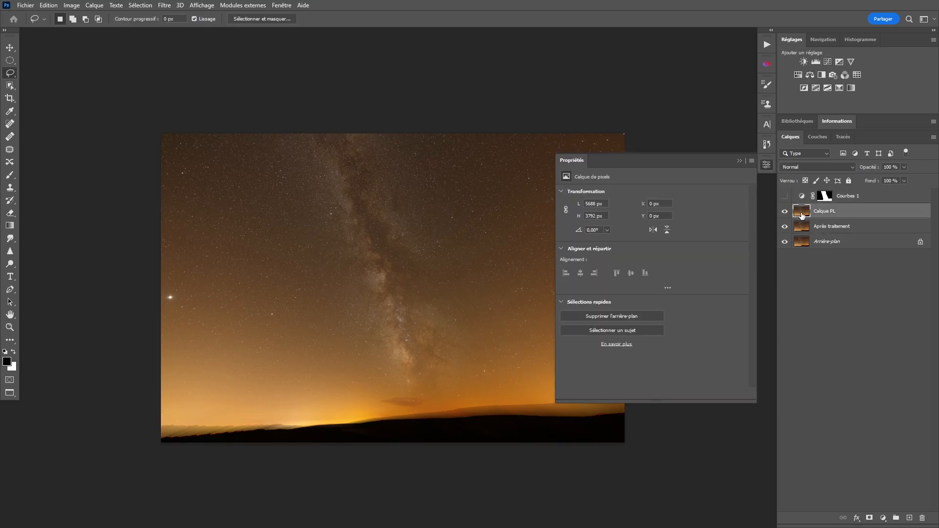
ctrl+click(825, 196)
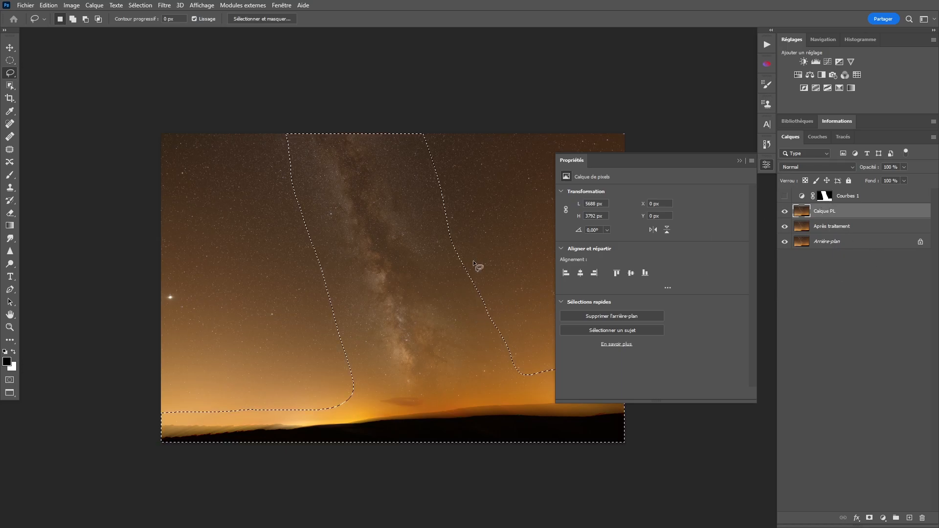
click(48, 5)
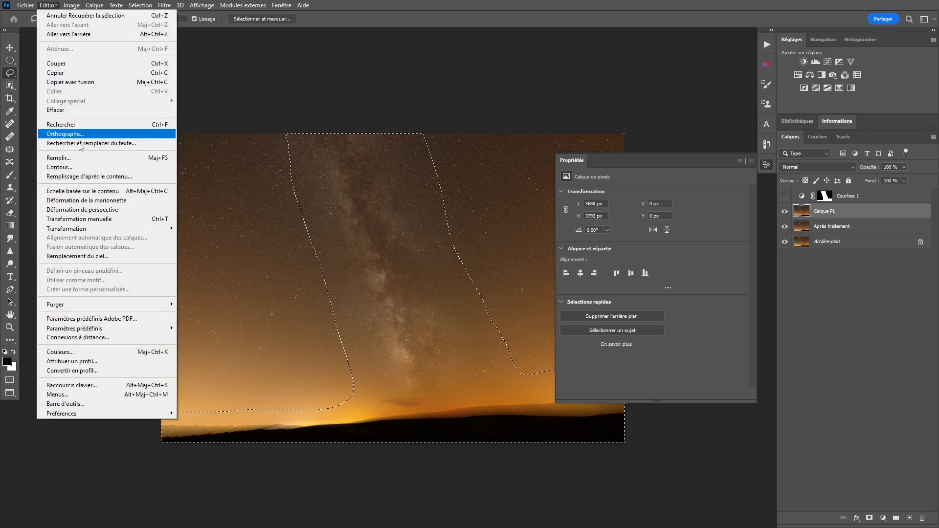
click(93, 157)
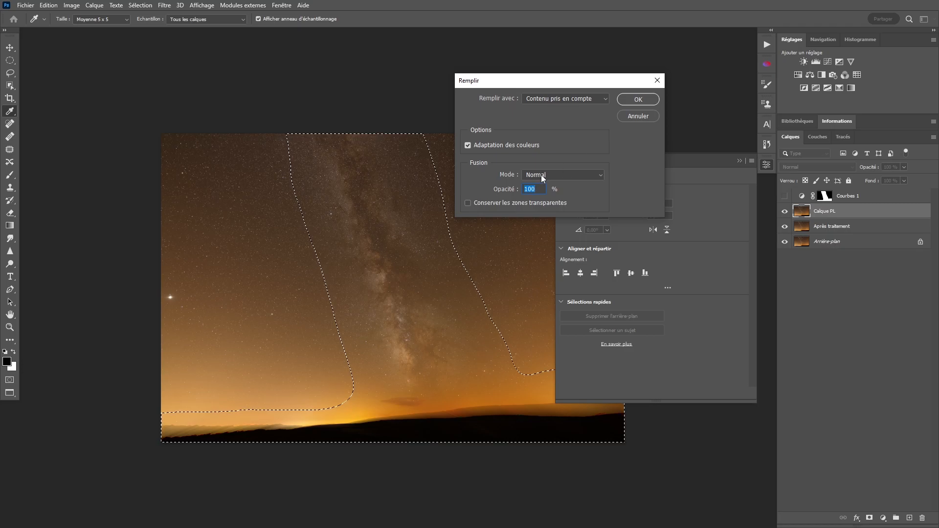
click(638, 99)
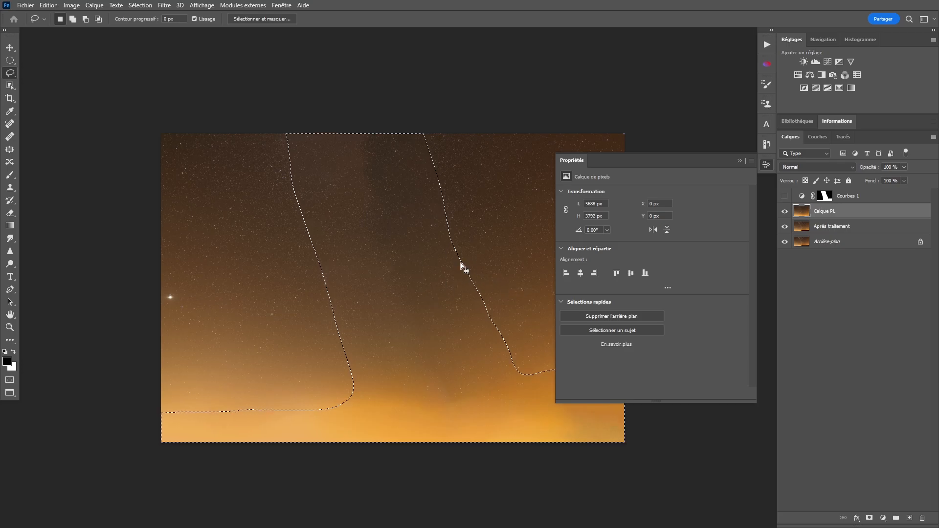
key(ctrl+d)
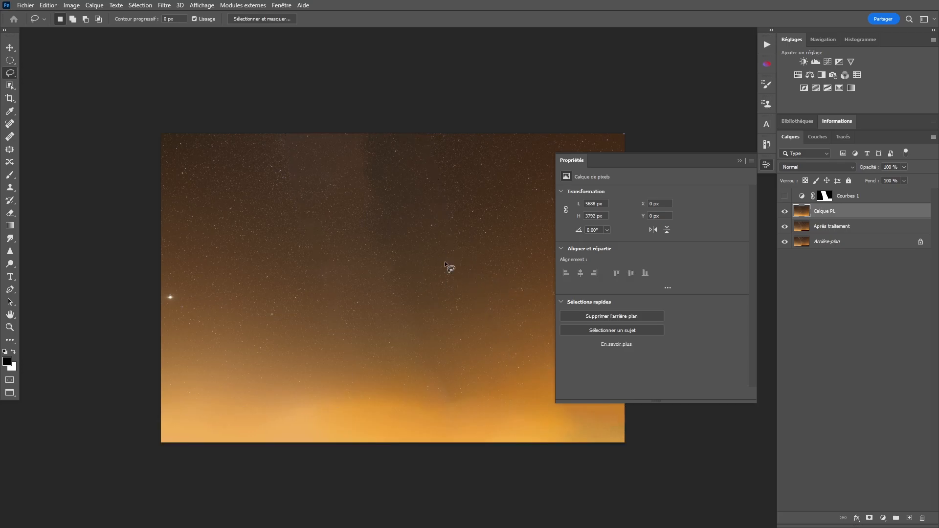
click(766, 168)
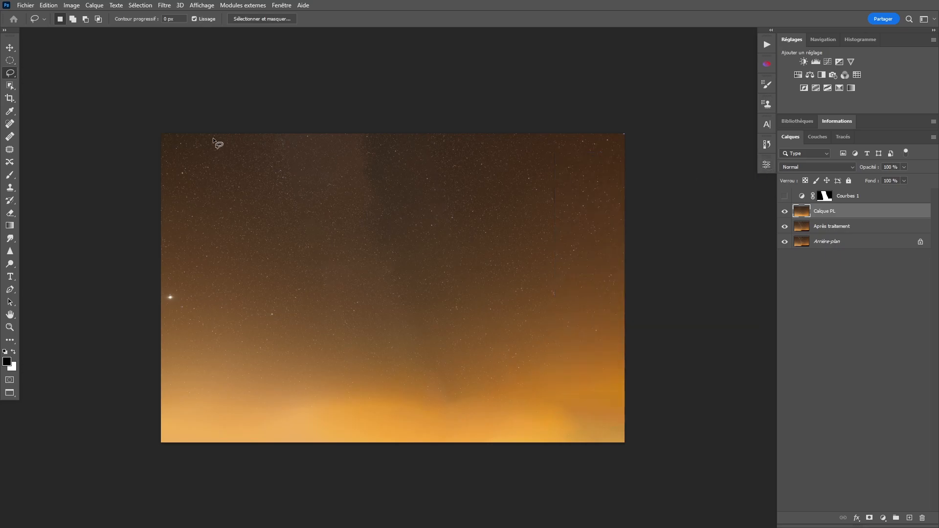
Apply the Antipoussière (Dust & Scratches) noise filter to Calque PL to erase its stars
click(167, 6)
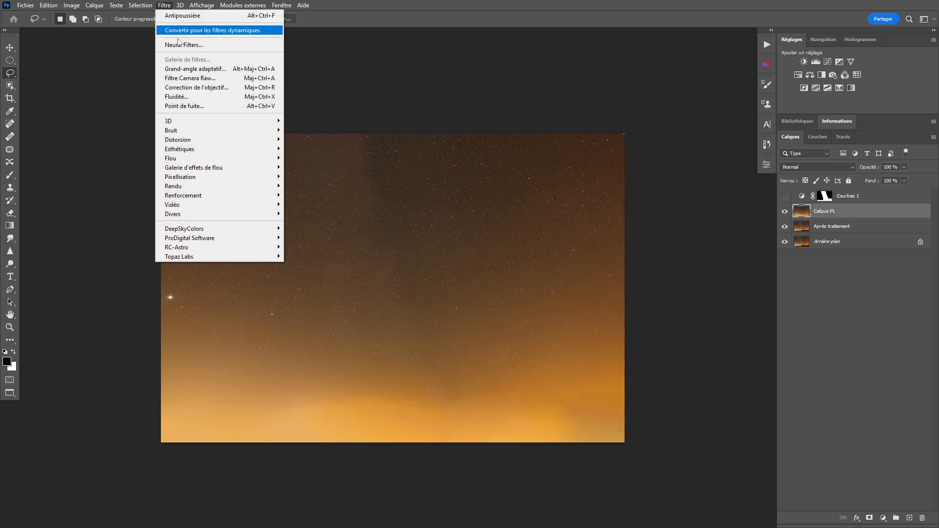
mouse_move(214, 130)
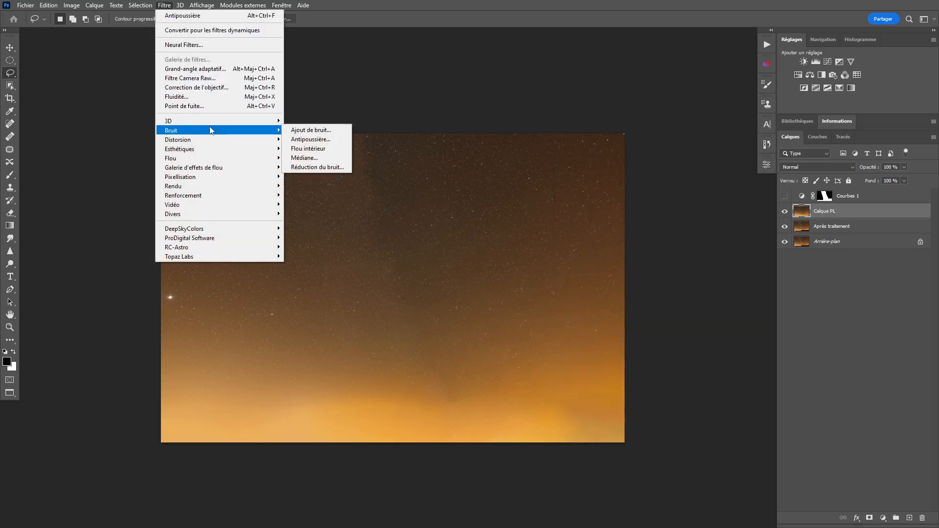
click(309, 140)
click(686, 146)
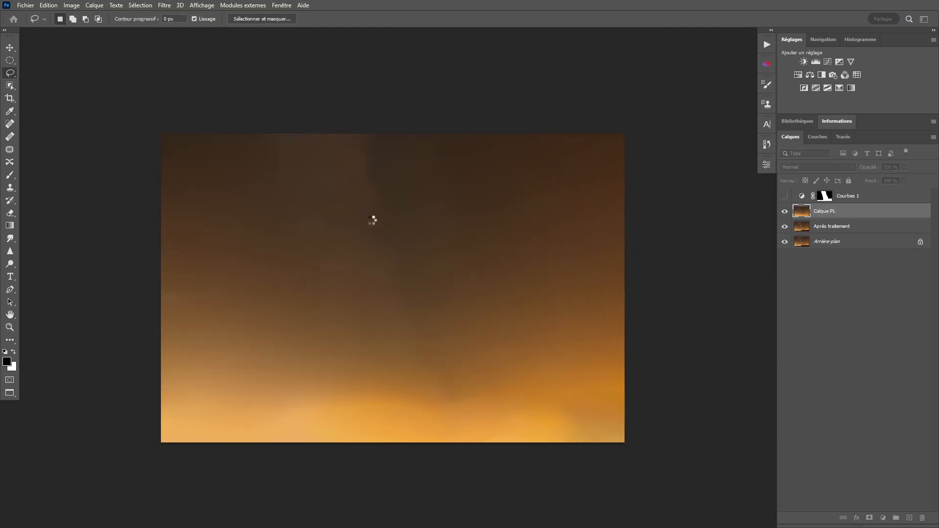
key(z)
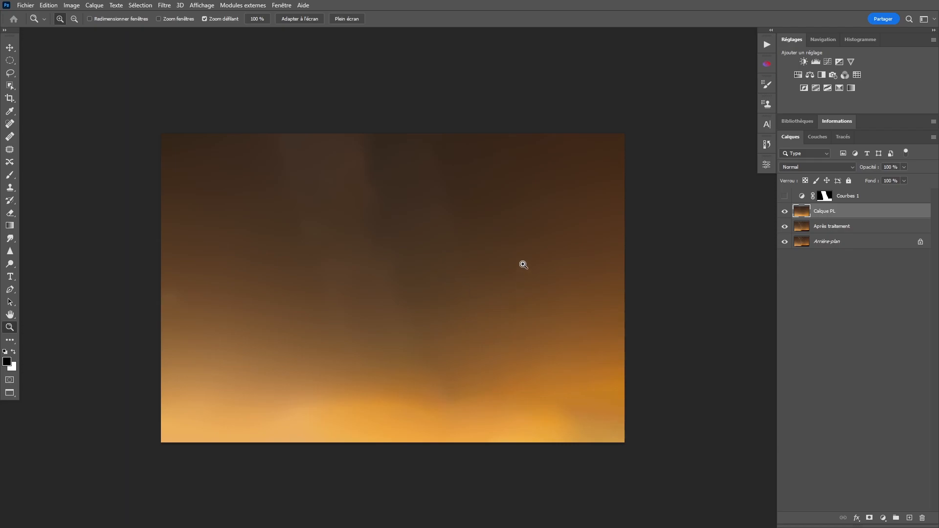
Reload the Curves mask as a selection and feather its edges with Contour progressif
ctrl+click(825, 196)
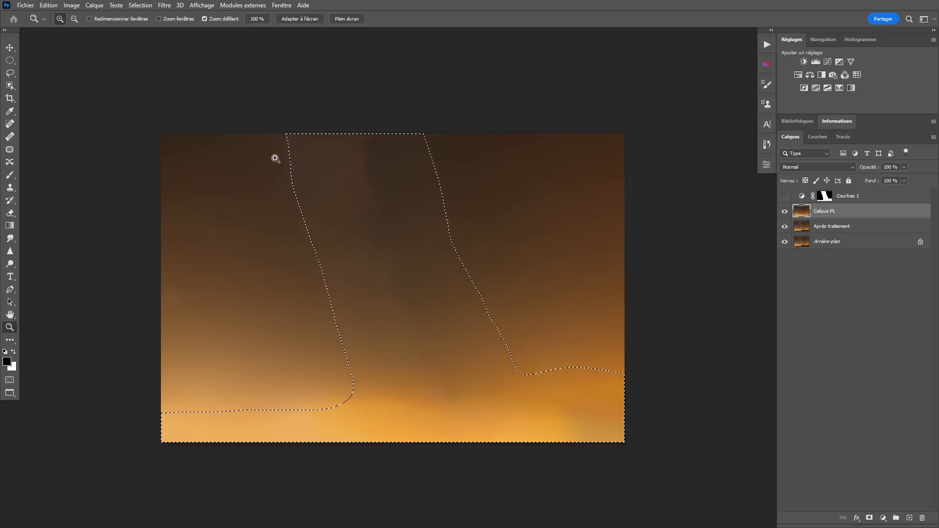
click(136, 6)
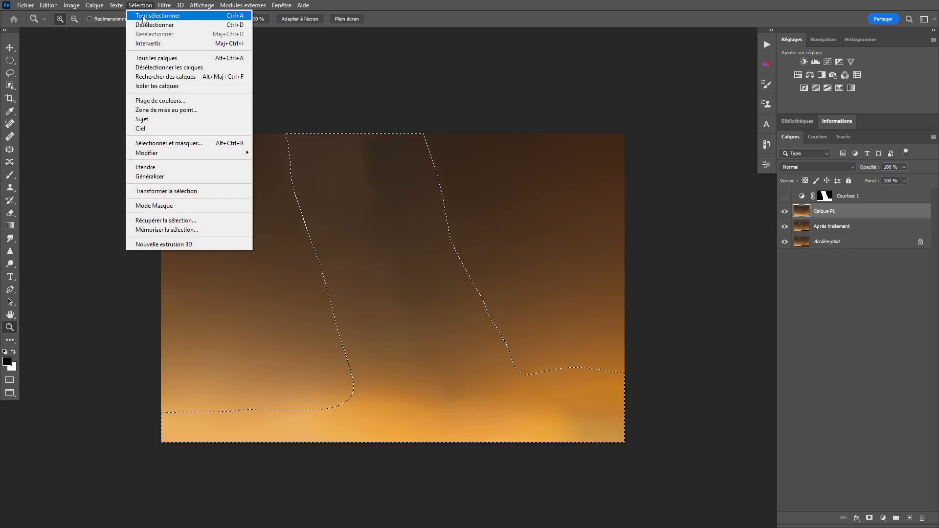
mouse_move(205, 152)
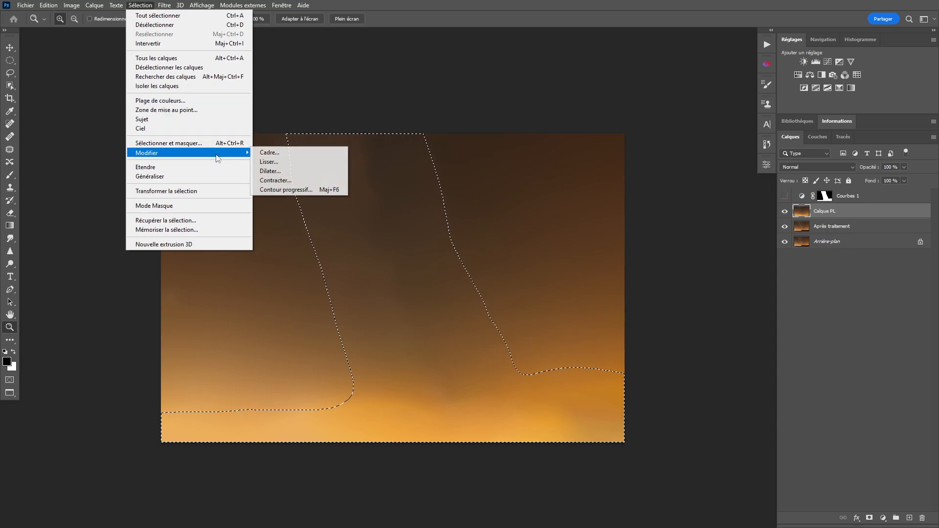
click(294, 195)
key(Return)
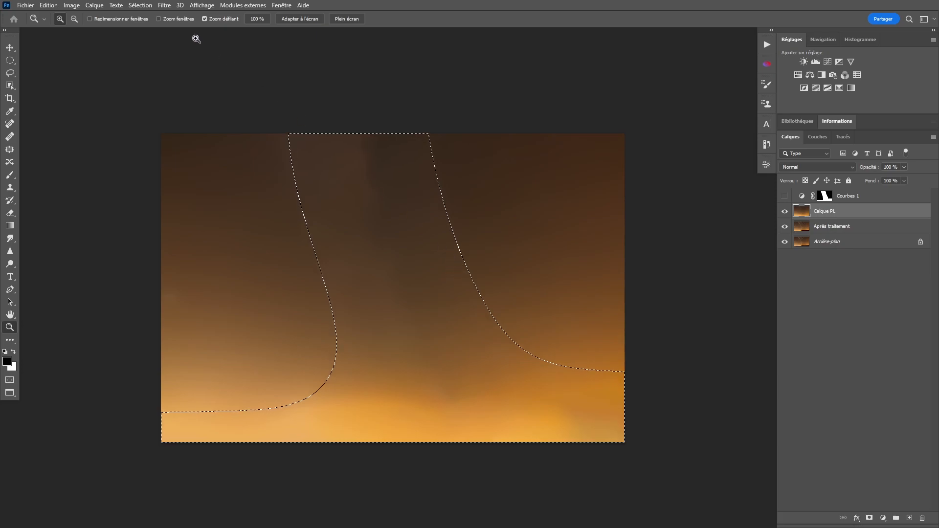
Apply a 500-pixel Gaussian blur to the feathered area of Calque PL and deselect
click(163, 6)
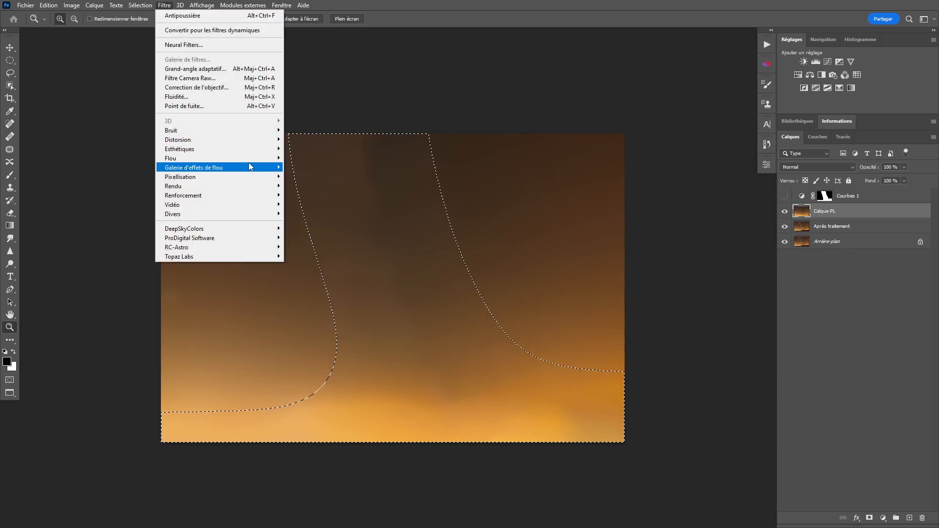
mouse_move(252, 159)
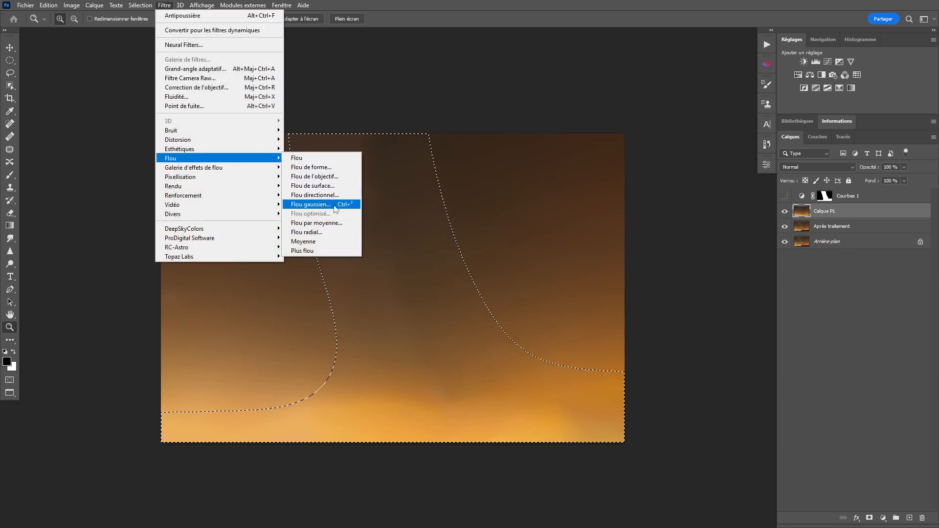
click(310, 205)
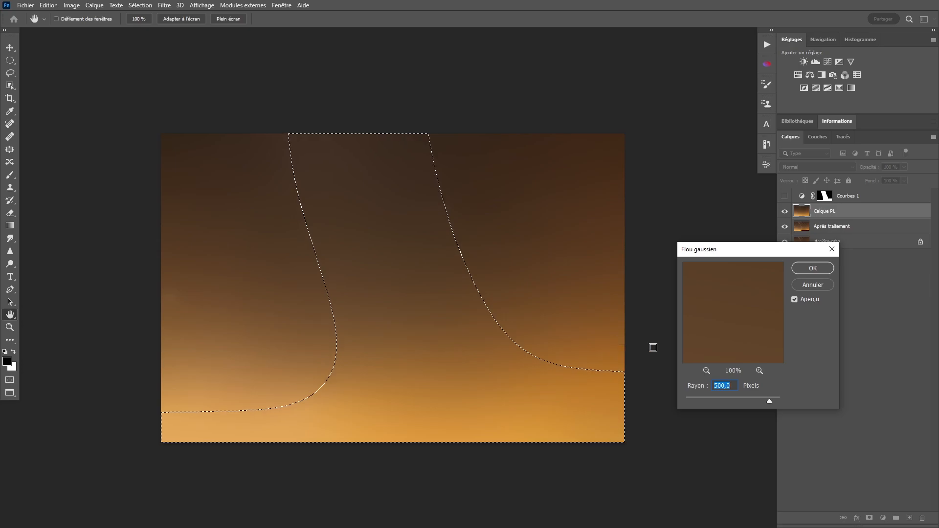
click(812, 268)
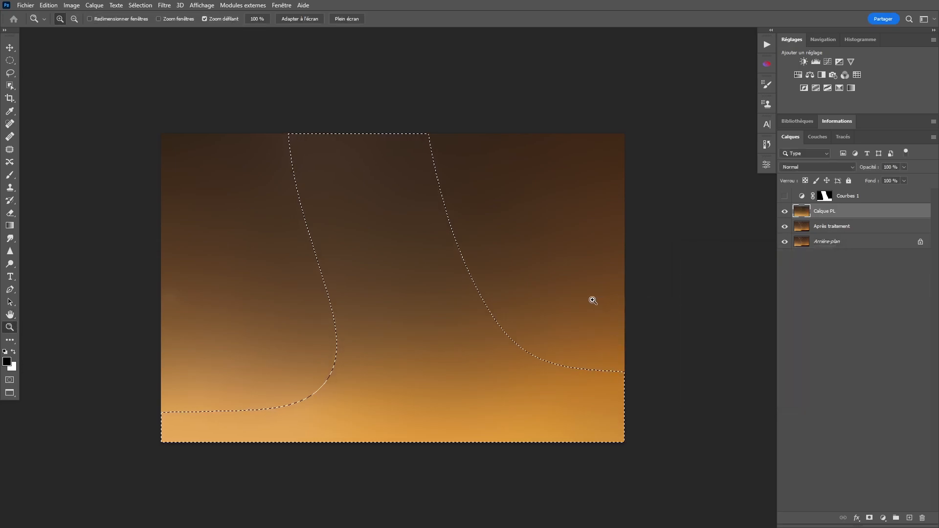
key(ctrl+d)
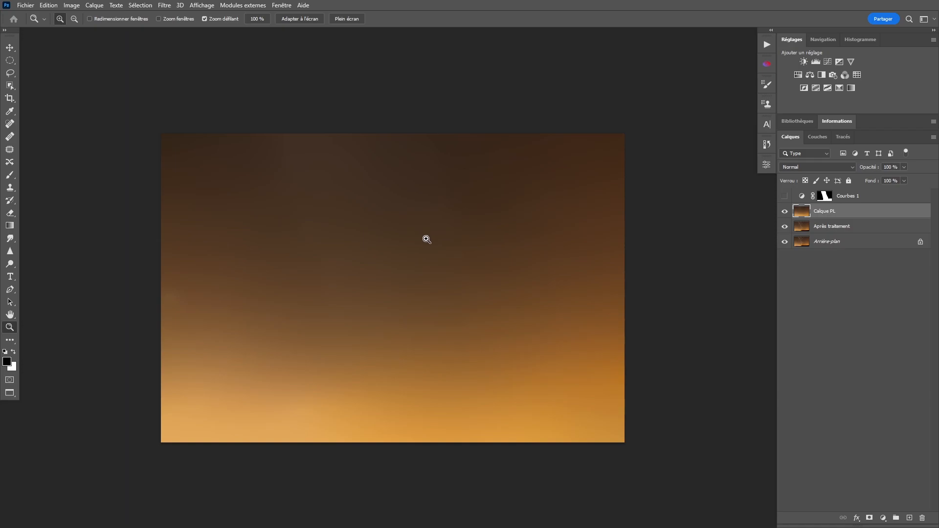
Apply a 200-pixel Gaussian blur to the whole of Calque PL
key(ctrl+alt+f)
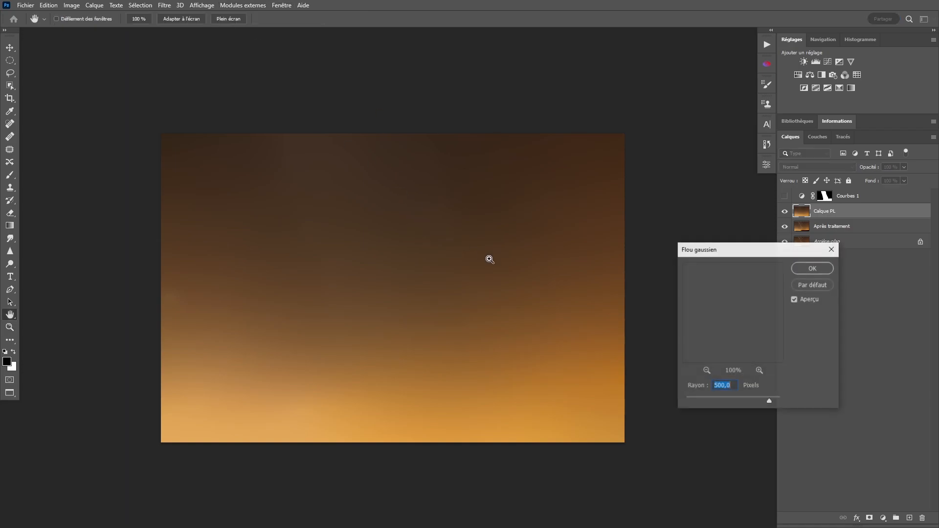
drag(727, 251, 683, 267)
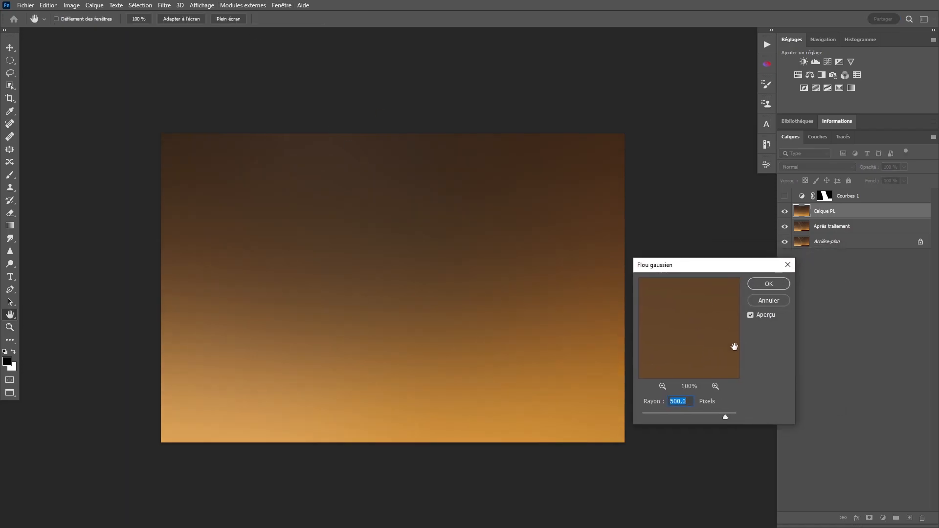
text(200)
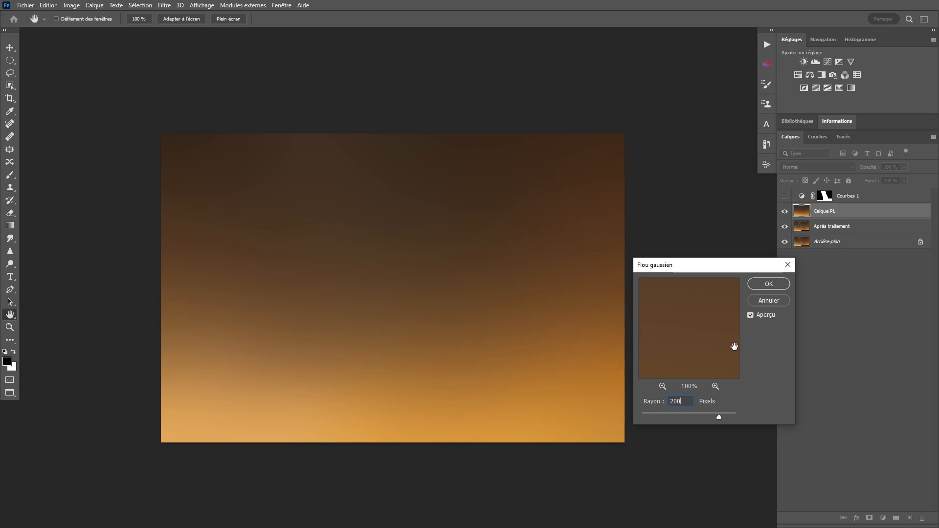
key(Return)
key(z)
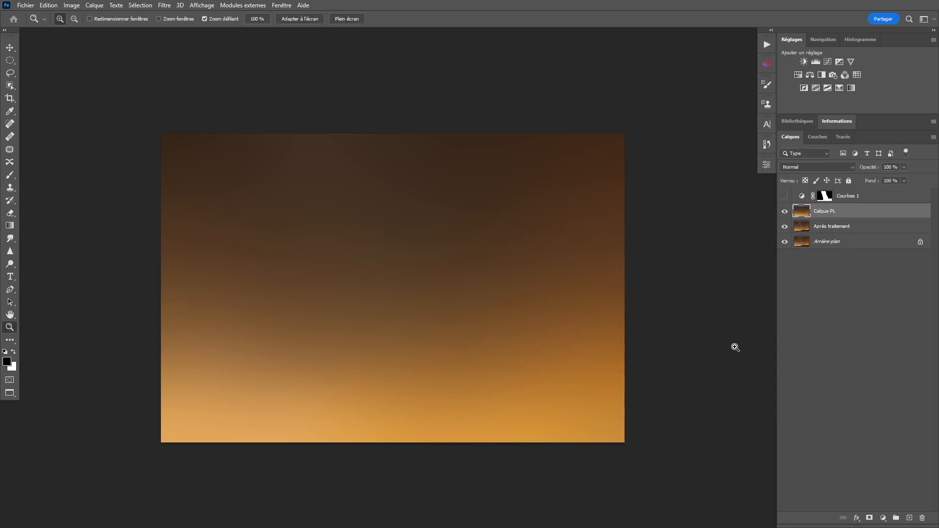
Hide Calque PL and subtract it from Après traitement with Apply Image, using the RVB channel, 100% opacity, scale 1 and offset 30
click(784, 212)
click(800, 226)
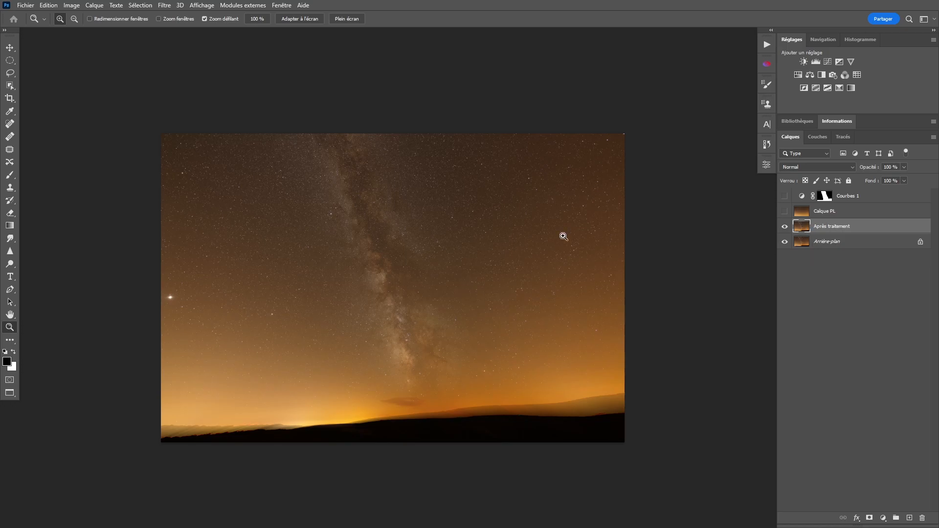
click(74, 6)
click(126, 149)
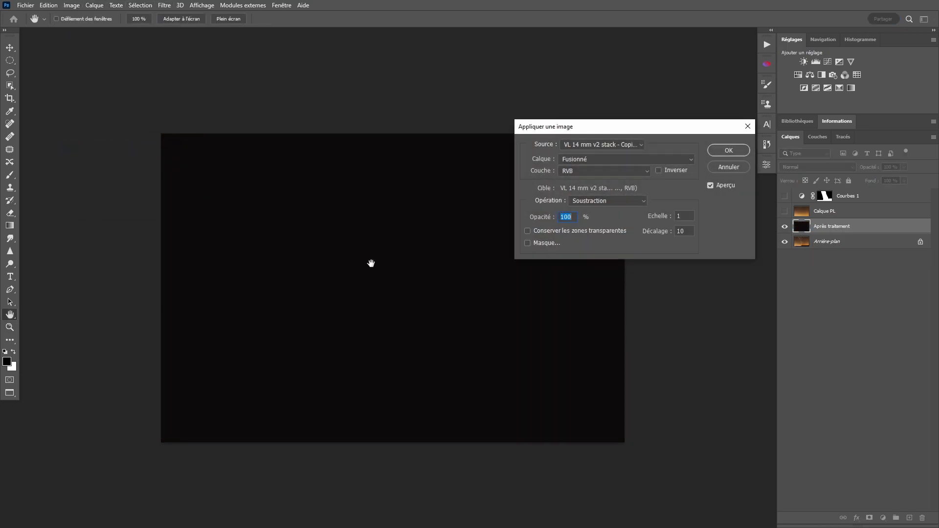
click(606, 159)
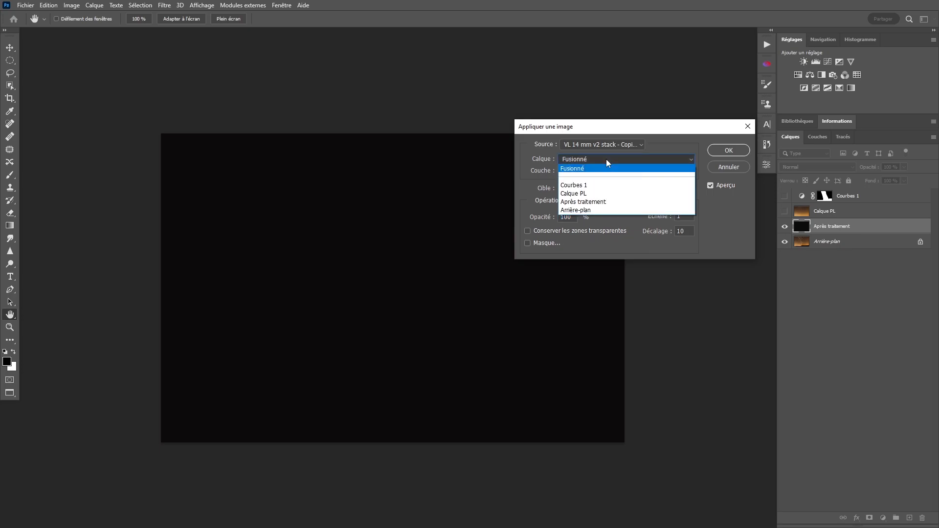
click(601, 193)
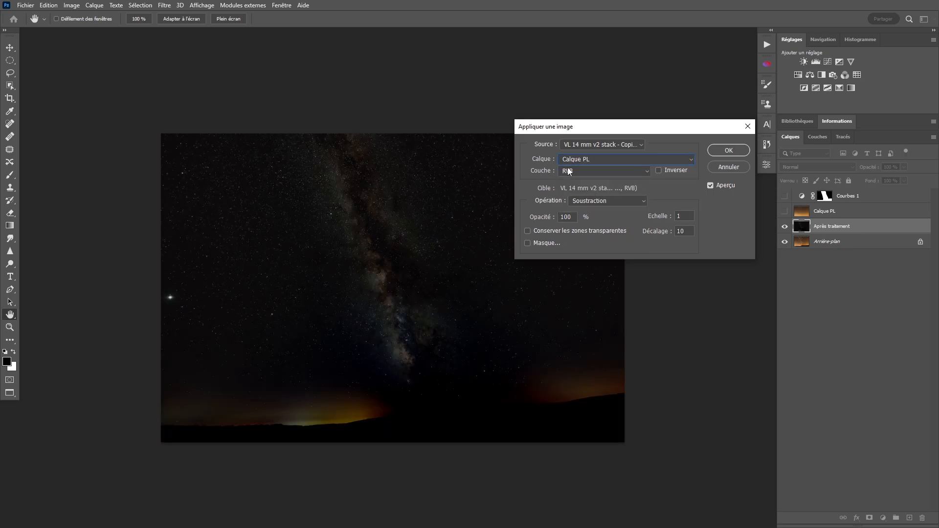
text(30)
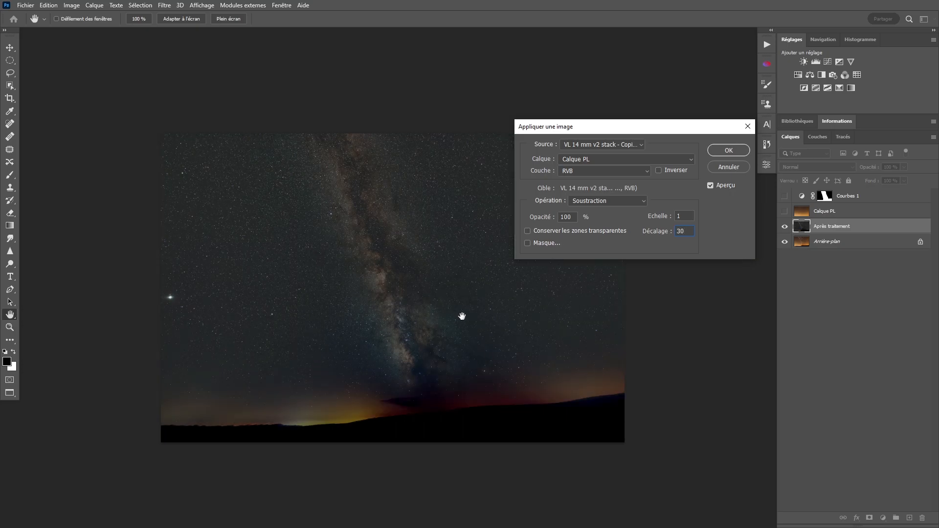
click(727, 150)
Examine the Milky Way, sky and horizon in the subtracted image and compare Après traitement with the original background
key(z)
key(space)
drag(536, 246, 562, 252)
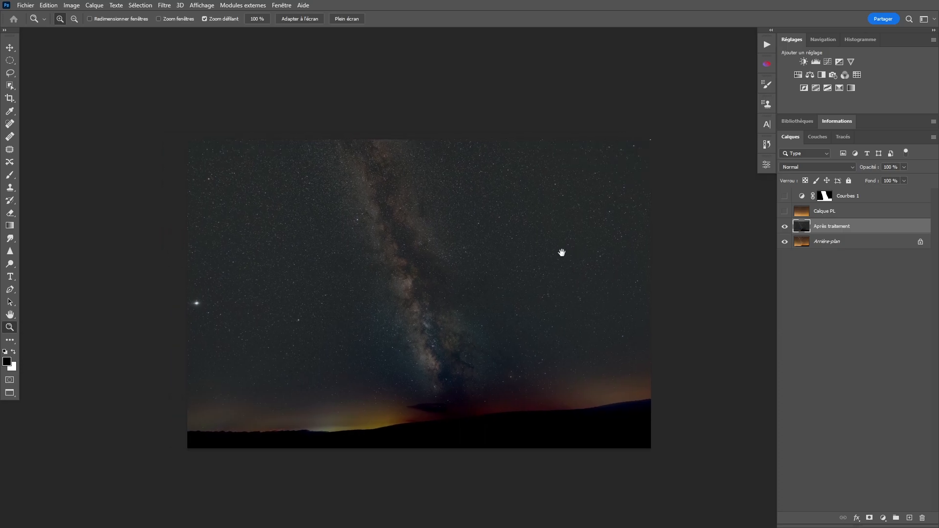
drag(536, 329, 538, 348)
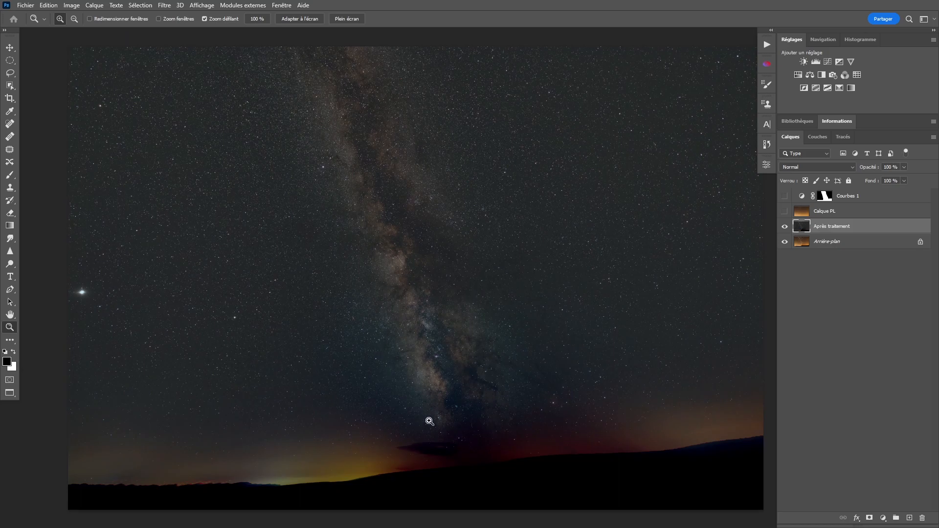
key(space)
drag(425, 380, 459, 373)
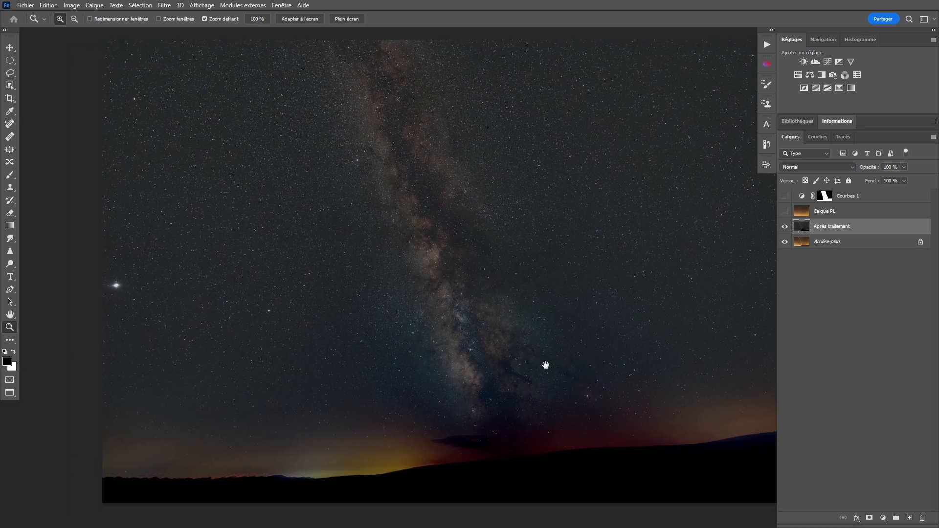
key(space)
drag(515, 380, 423, 389)
key(space)
drag(429, 350, 458, 340)
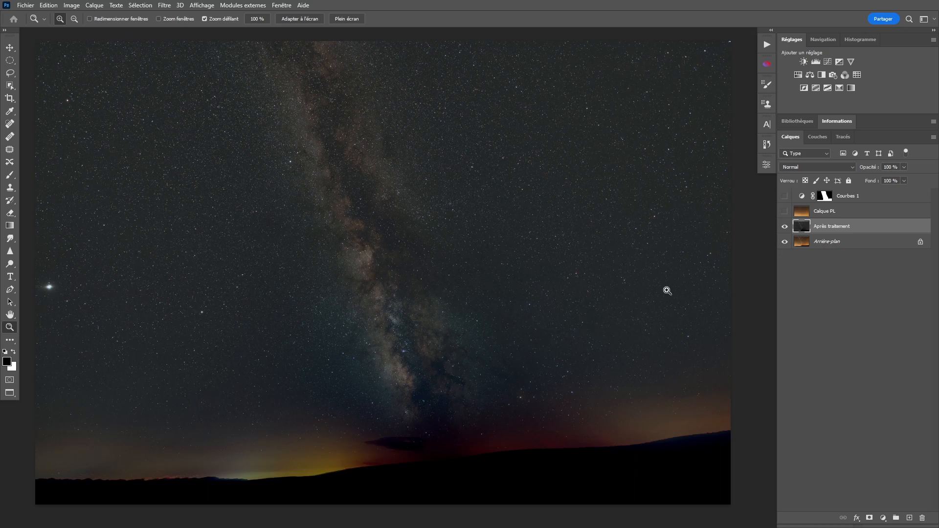
click(784, 227)
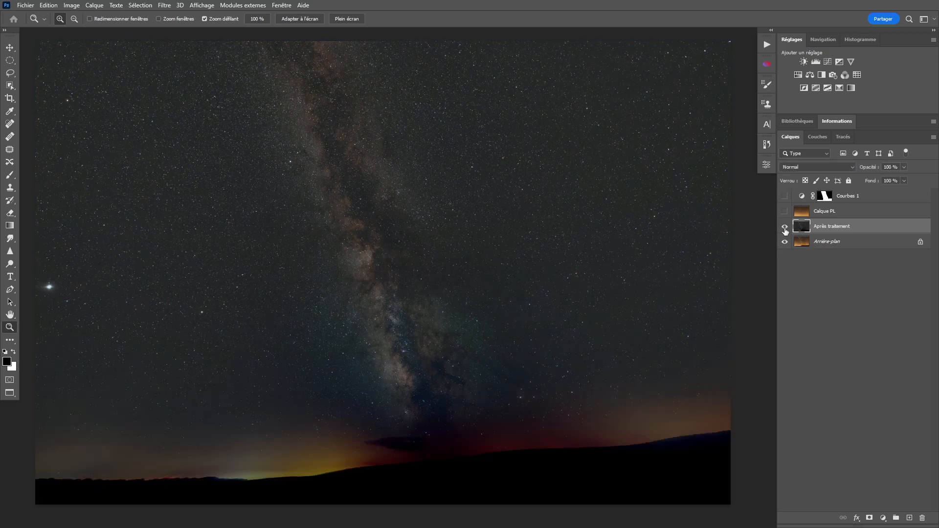
Compare the sky gradients and horizon with Après traitement hidden and shown
click(785, 227)
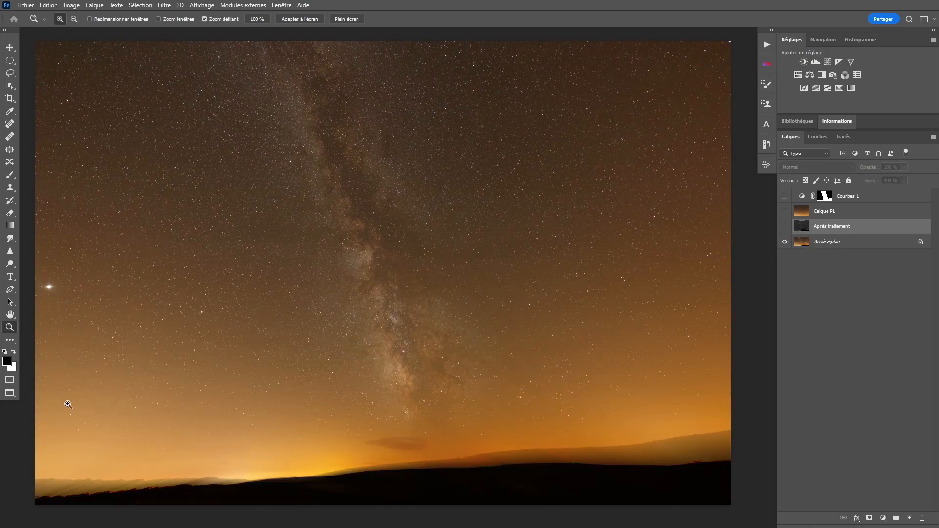
click(784, 228)
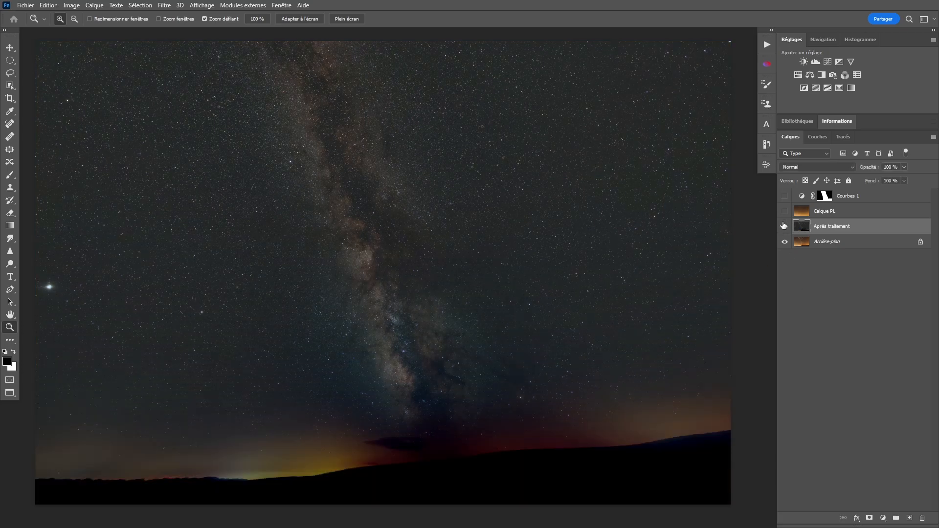
click(784, 226)
click(784, 226)
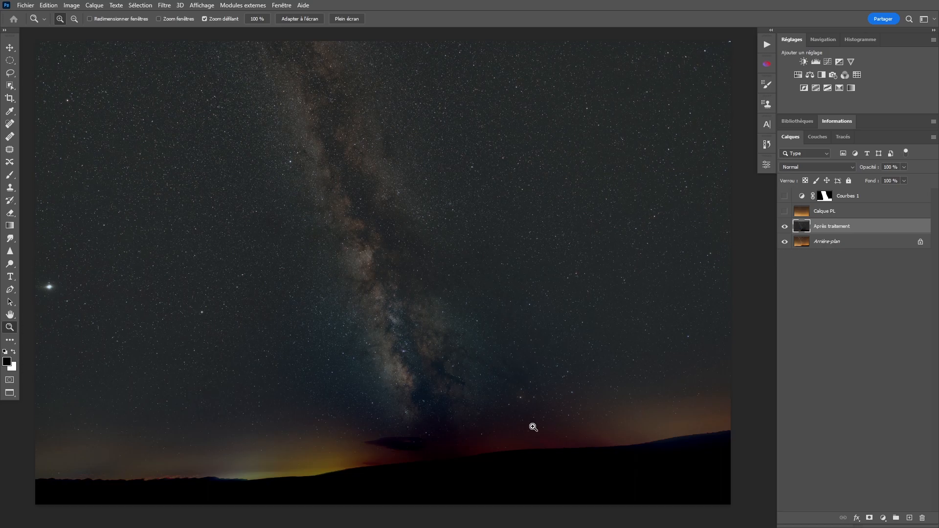
Add a white mask to Après traitement and paint it softly in black at 1% flow around the base of the Milky Way
drag(489, 376, 469, 313)
click(869, 518)
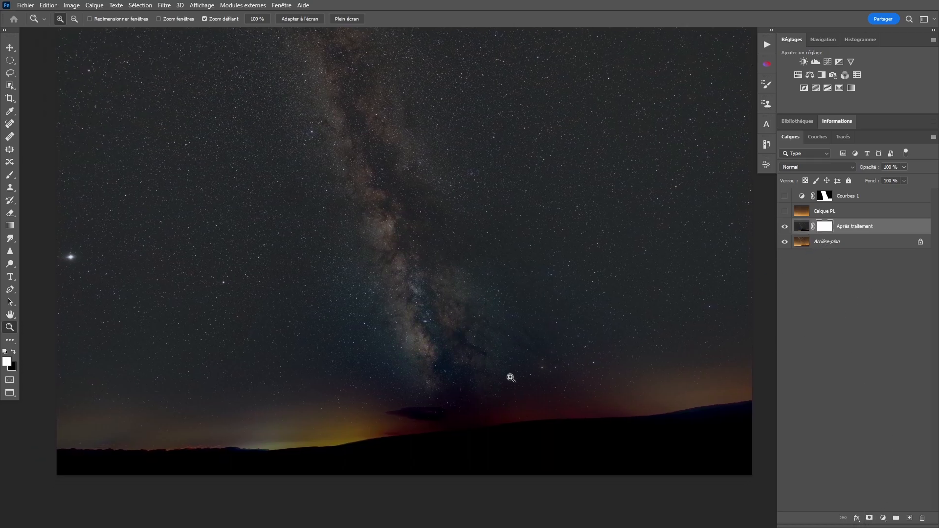
key(b)
drag(353, 371, 336, 360)
key(x)
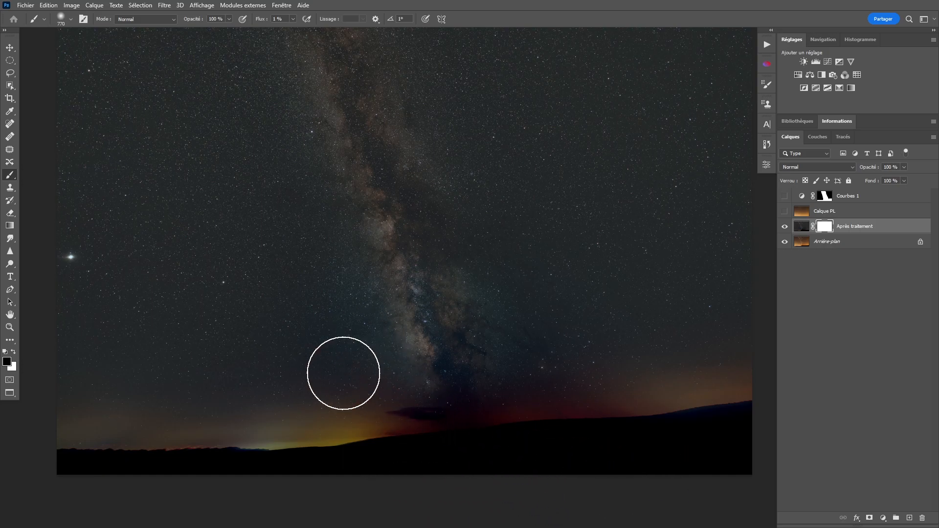
drag(460, 398, 433, 400)
alt+drag(382, 385, 365, 385)
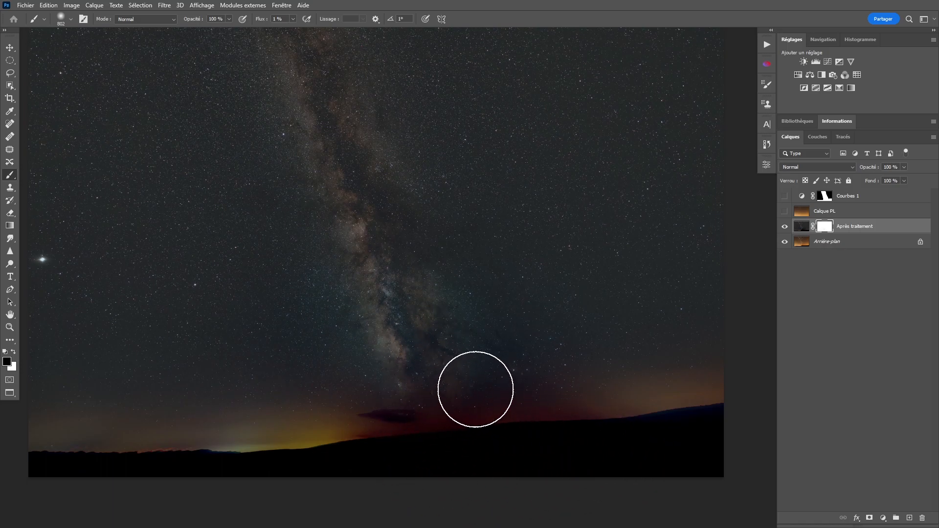
alt+drag(528, 404, 543, 405)
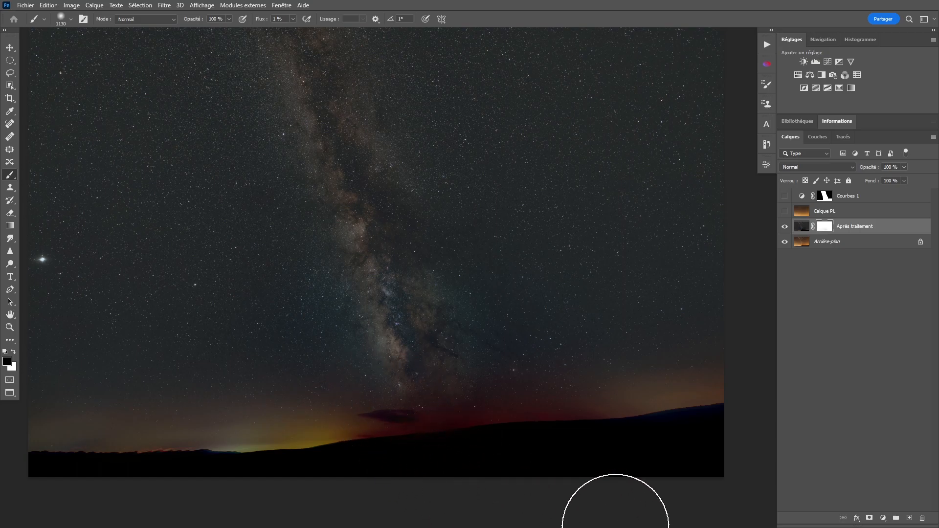
key(x)
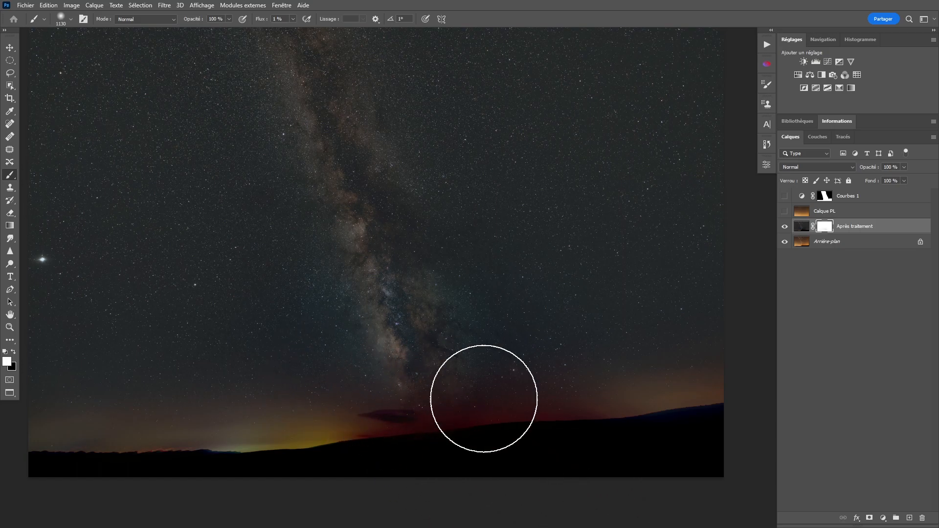
Check the masked Après traitement layer against the original background
drag(438, 288, 459, 324)
click(784, 227)
click(784, 228)
drag(574, 273, 559, 262)
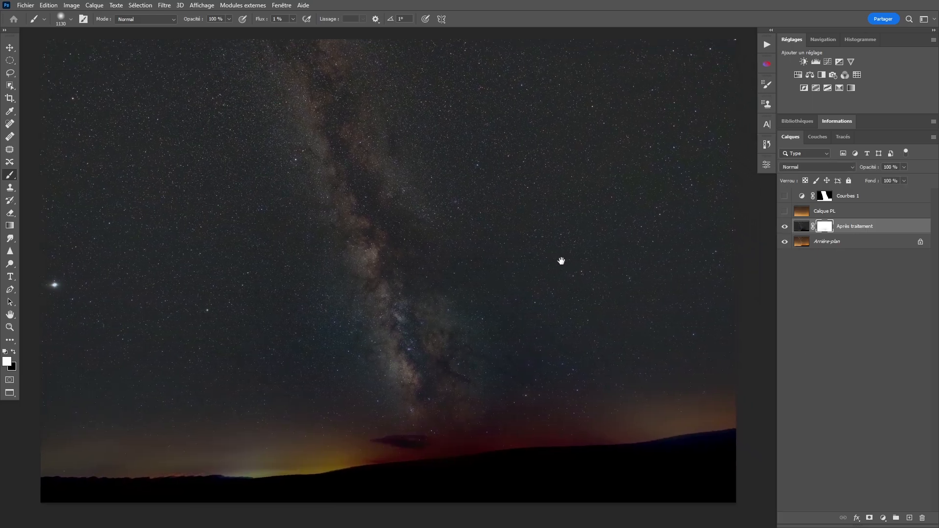
key(z)
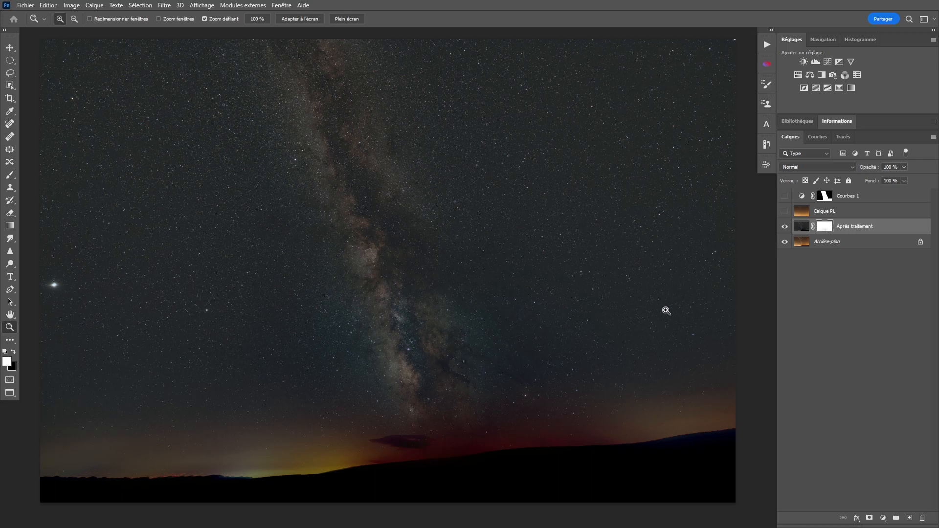
Hide Après traitement and duplicate the Arrière-plan layer twice
click(785, 227)
click(802, 245)
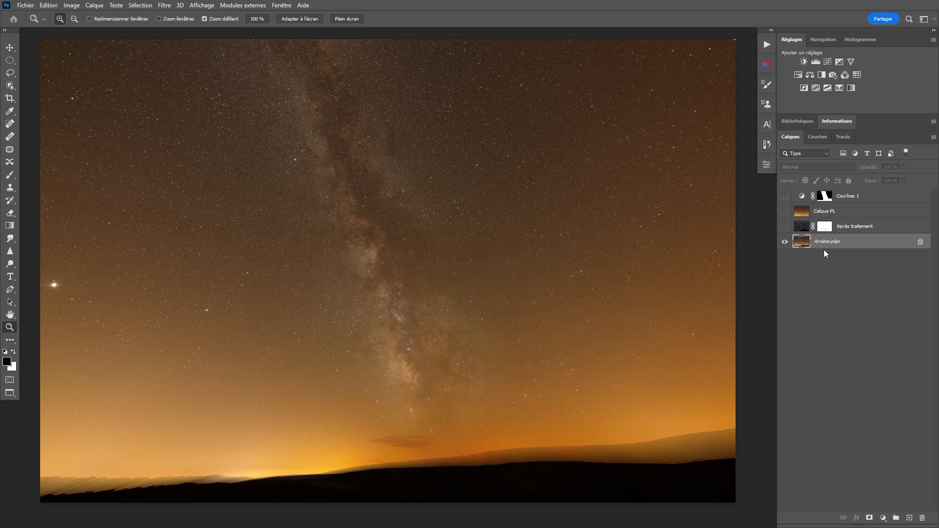
key(ctrl+j)
key(ctrl+j)
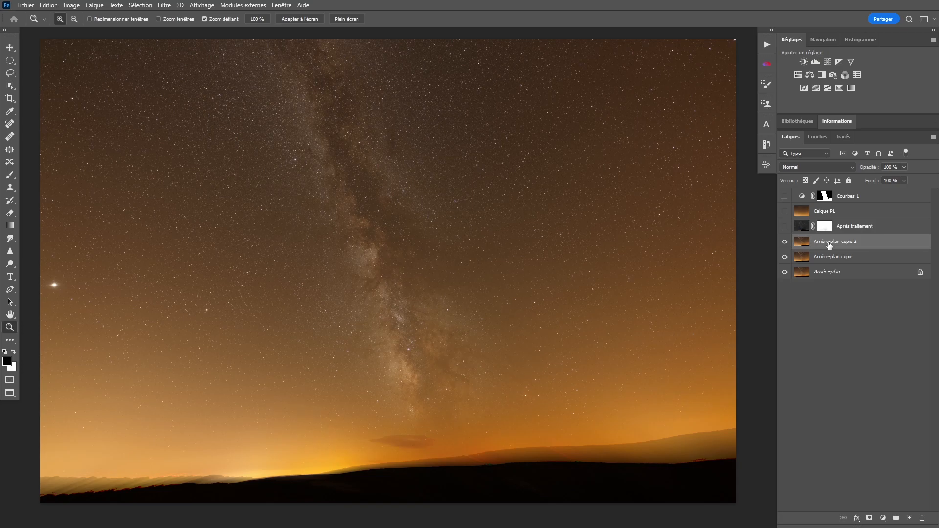
Rename the upper background copy Sans suppression and the lower one Traitement 2
double_click(830, 243)
text(Sans suppression)
key(Return)
double_click(829, 257)
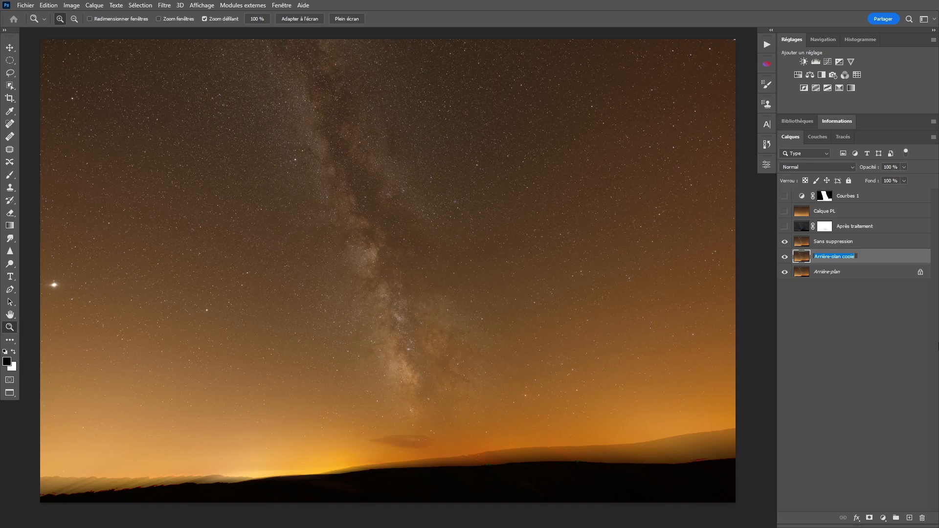
text(Traitement 2)
key(Return)
Apply the Antipoussière noise filter to Sans suppression with a radius of 80 pixels and a threshold of 0
click(772, 242)
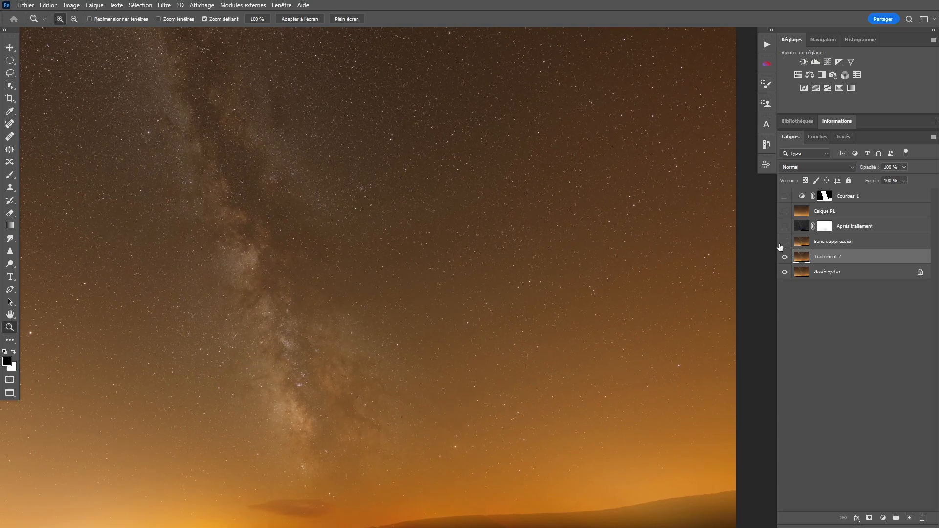
click(799, 246)
key(ctrl+0)
drag(541, 308, 425, 270)
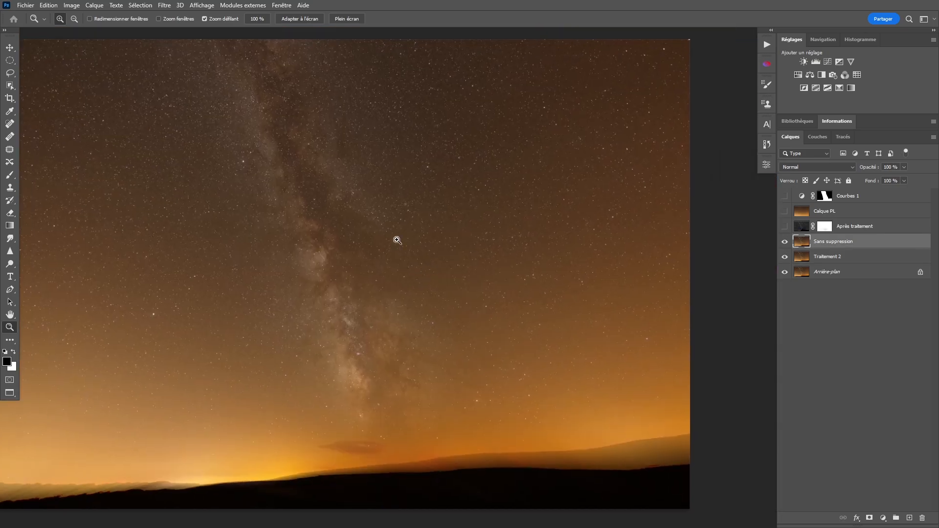
click(169, 6)
mouse_move(219, 131)
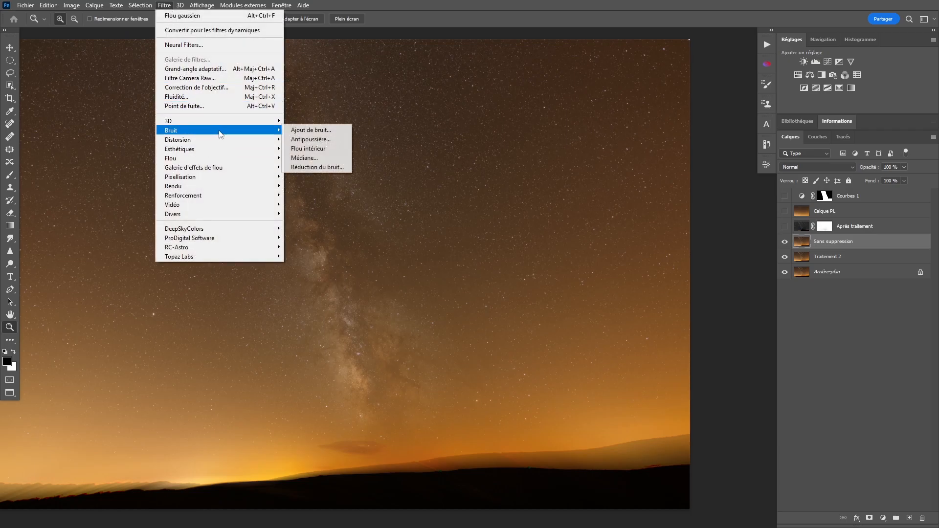
click(313, 140)
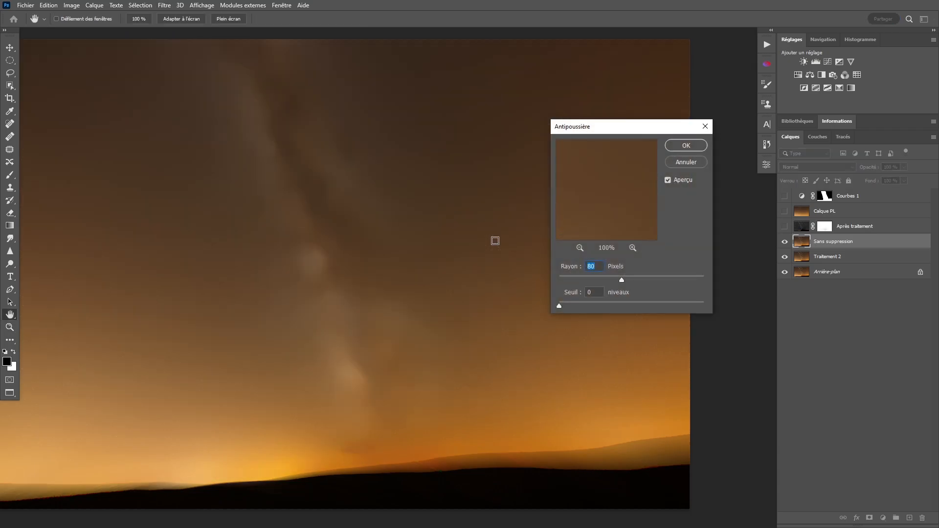
key(Return)
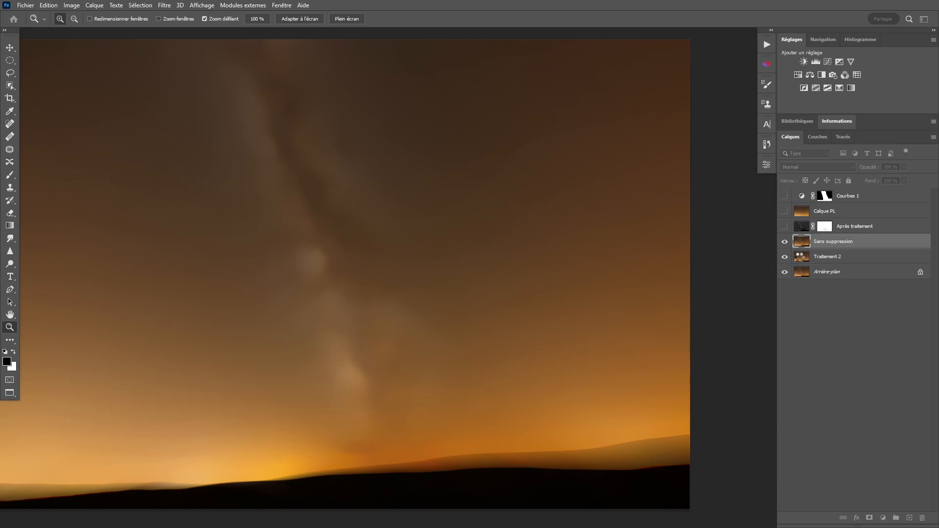
Hide Sans suppression and subtract it from Traitement 2 with Apply Image, using the RVB channel, 100% opacity, scale 1 and offset 30
click(784, 241)
click(831, 257)
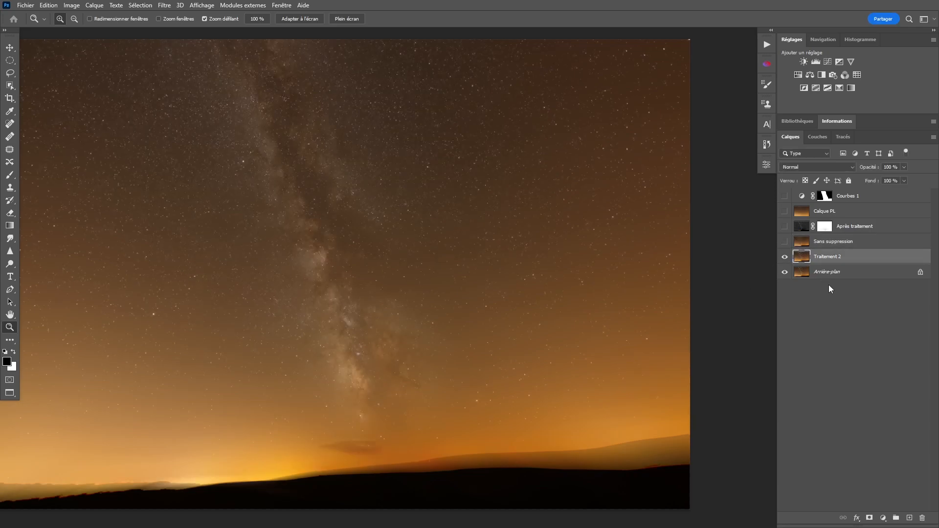
click(71, 6)
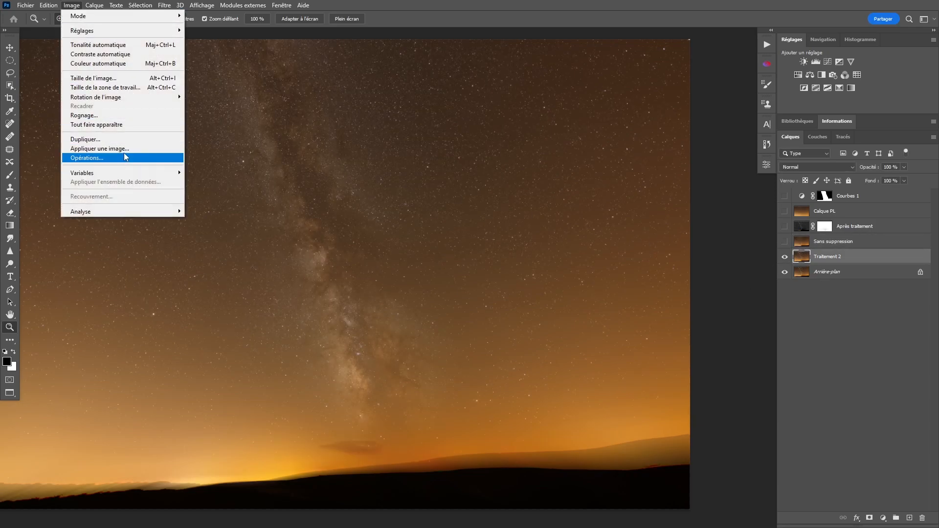
click(124, 148)
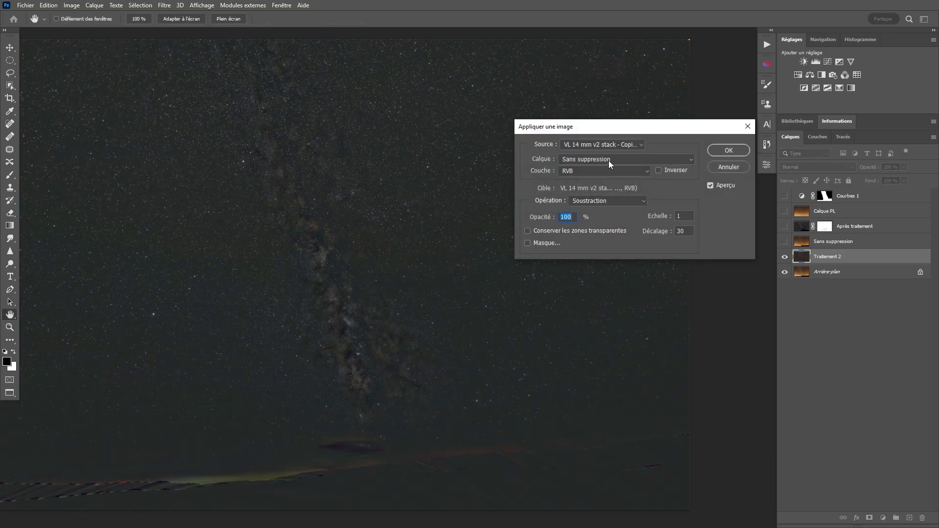
click(727, 151)
key(z)
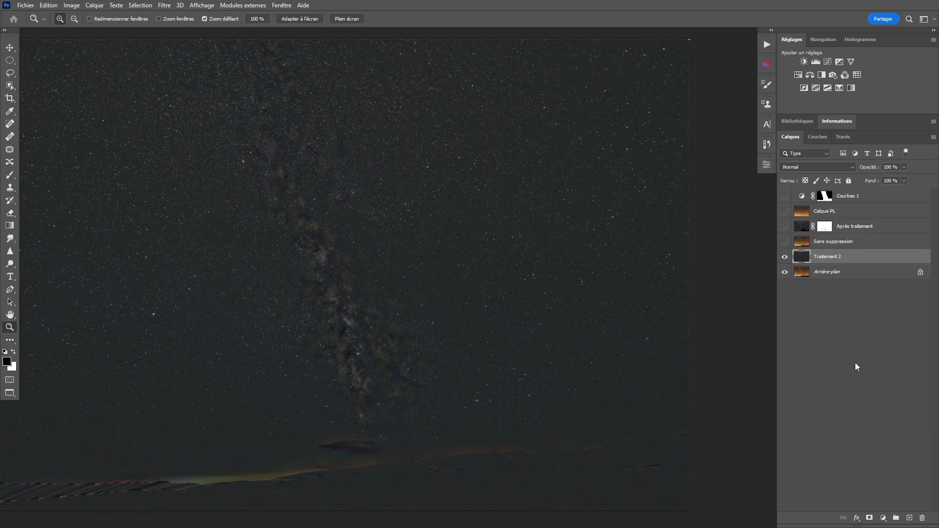
Add a black mask to Traitement 2 so that its subtraction is fully hidden
alt+click(868, 518)
drag(484, 263, 565, 249)
alt+click(538, 293)
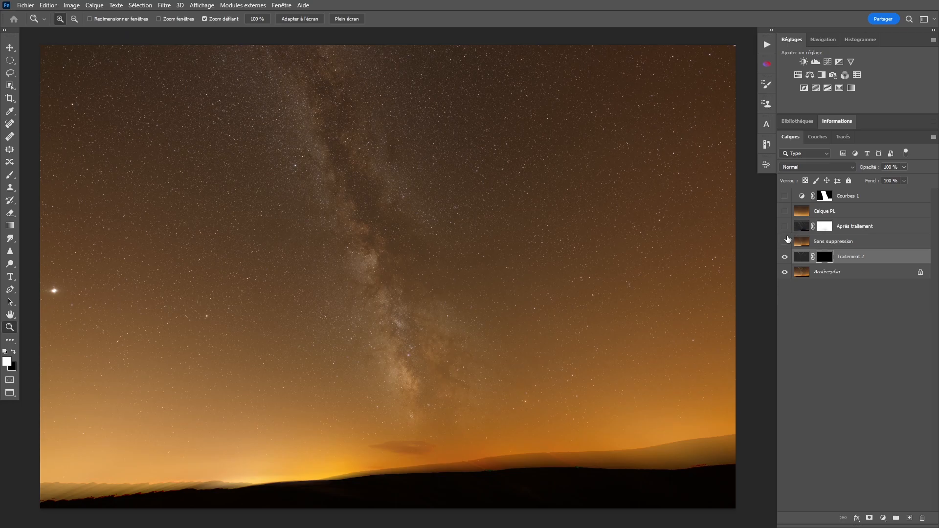
Delete the Sans suppression and Calque PL layers
click(801, 242)
key(Delete)
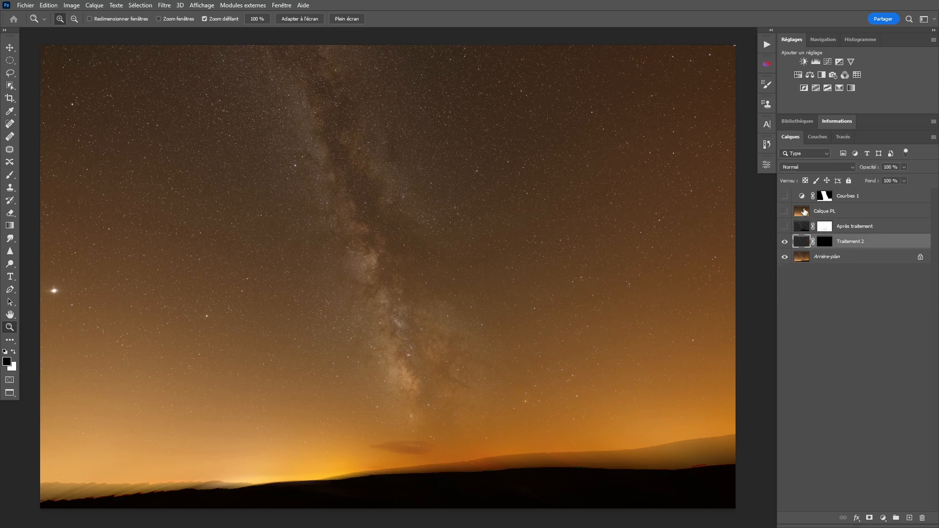
click(801, 212)
key(Delete)
Show Après traitement, place Traitement 2 above it, and select the Traitement 2 mask with white as foreground color
click(784, 212)
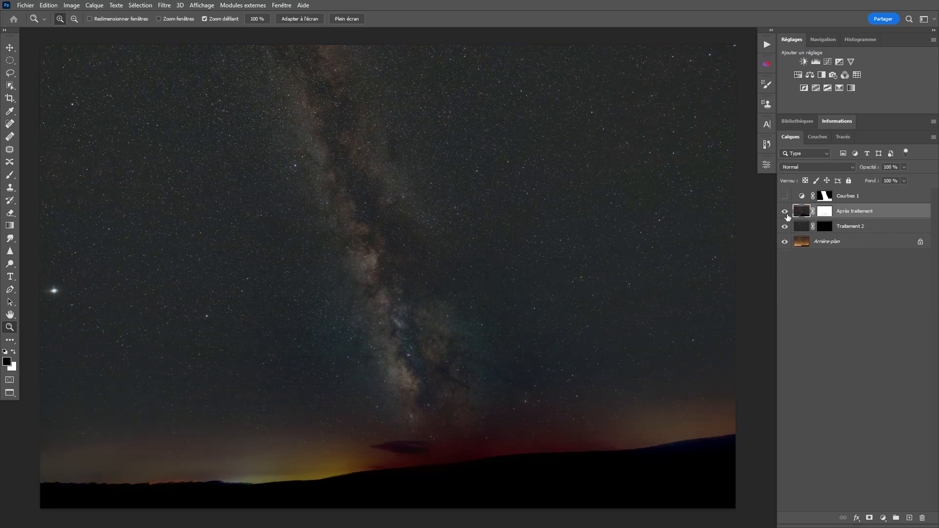
drag(804, 230, 813, 223)
click(826, 212)
key(x)
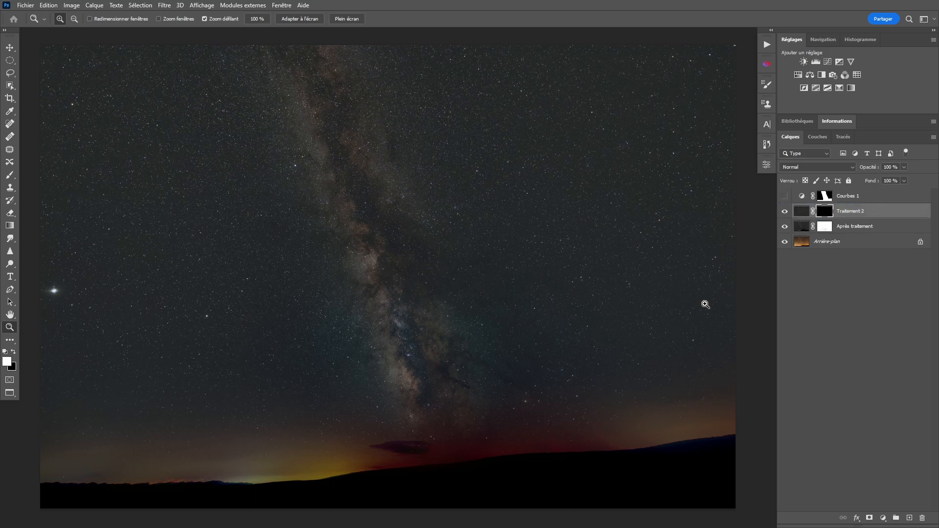
Disable and re-enable the Traitement 2 mask to compare the two subtraction results
shift+click(824, 213)
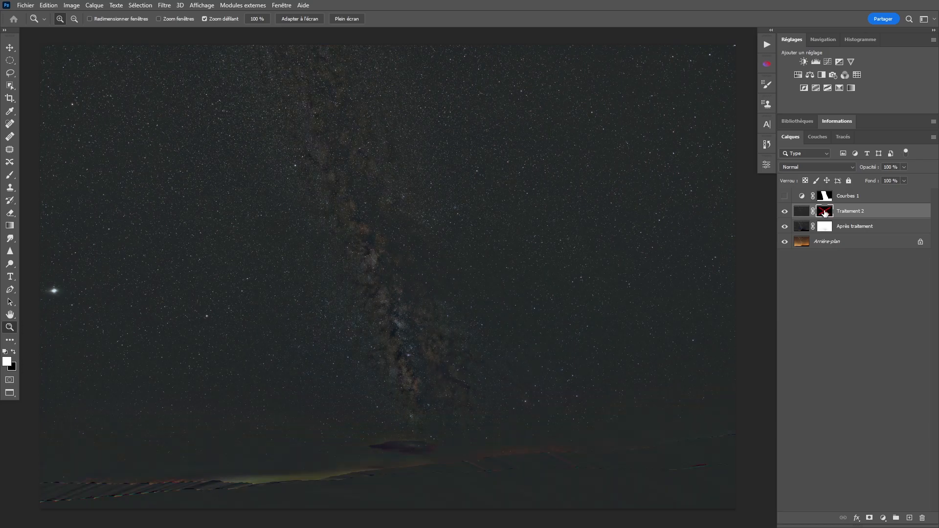
shift+click(824, 213)
shift+click(824, 213)
shift+click(825, 213)
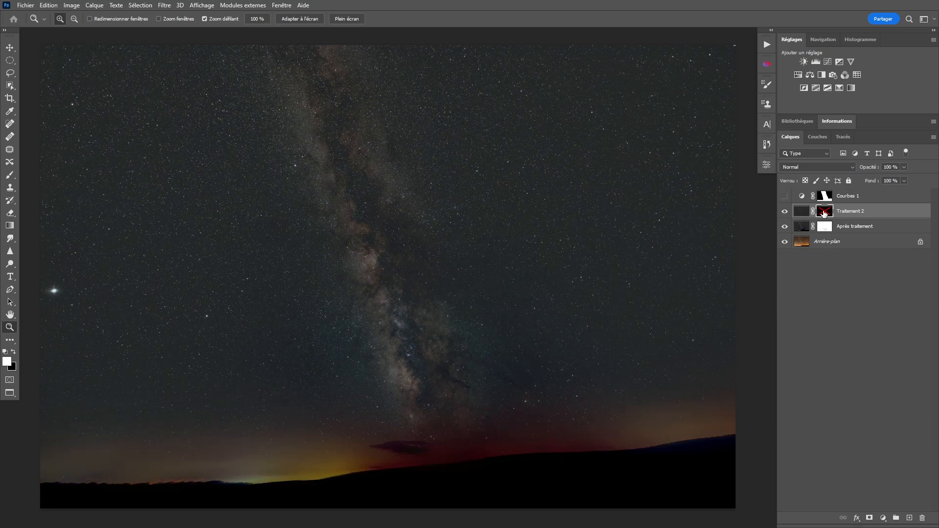
shift+click(824, 213)
drag(429, 336, 476, 309)
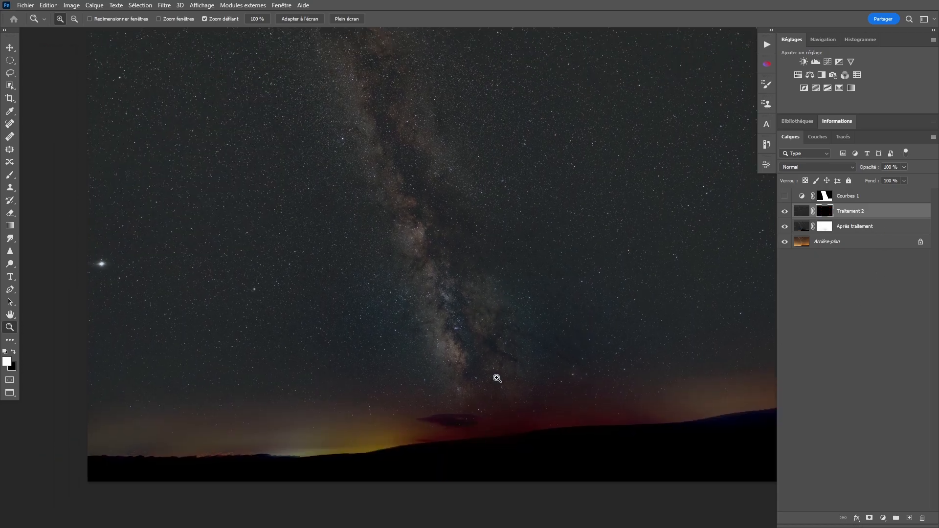
Paint white at 10% flow on the Traitement 2 mask over the left horizon glow and hills
key(b)
drag(269, 383, 388, 352)
key(shift+3)
drag(380, 312, 371, 293)
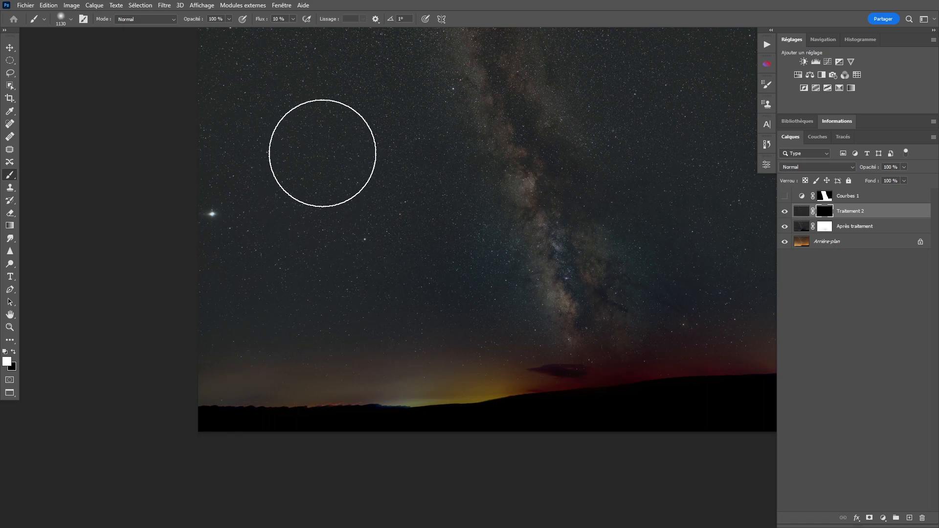
drag(380, 309, 371, 292)
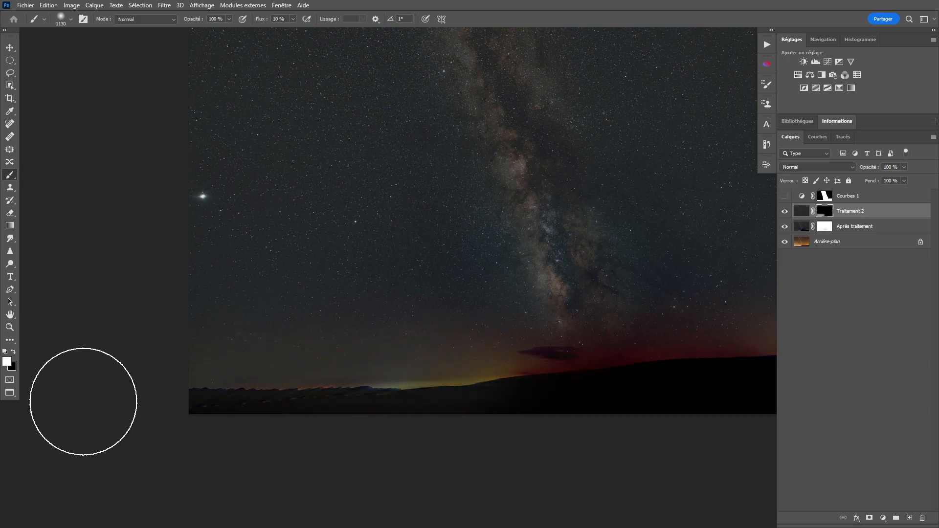
drag(506, 380, 376, 389)
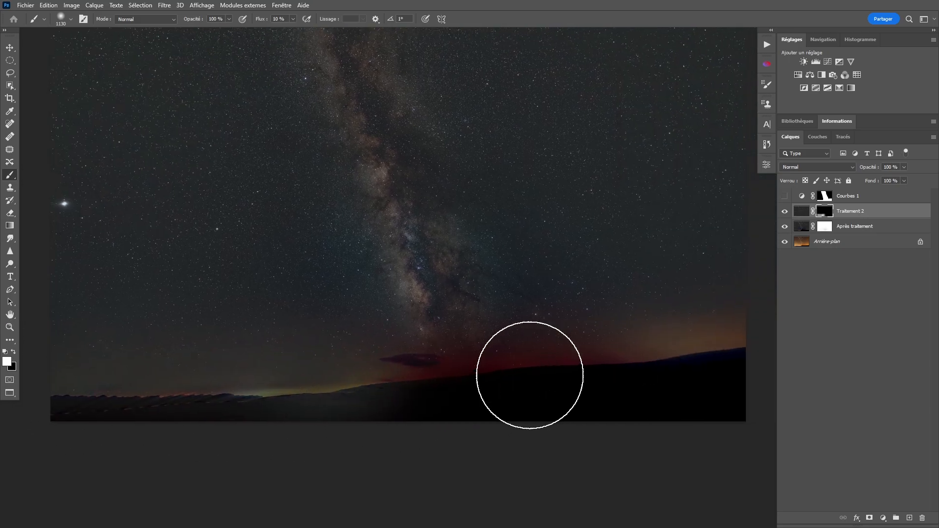
Paint white on the Traitement 2 mask along the right horizon and hills with a 970 px brush
drag(611, 357, 528, 385)
click(366, 439)
drag(460, 417, 420, 421)
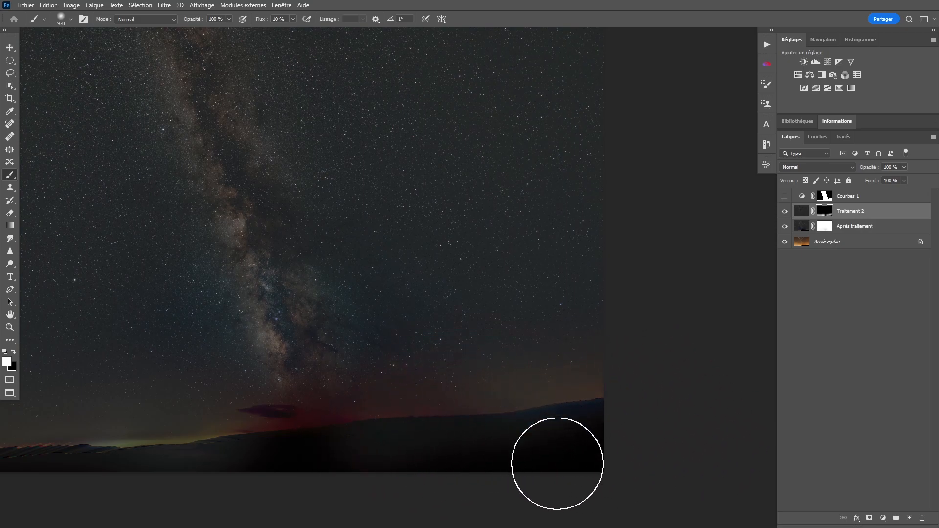
drag(405, 330, 420, 339)
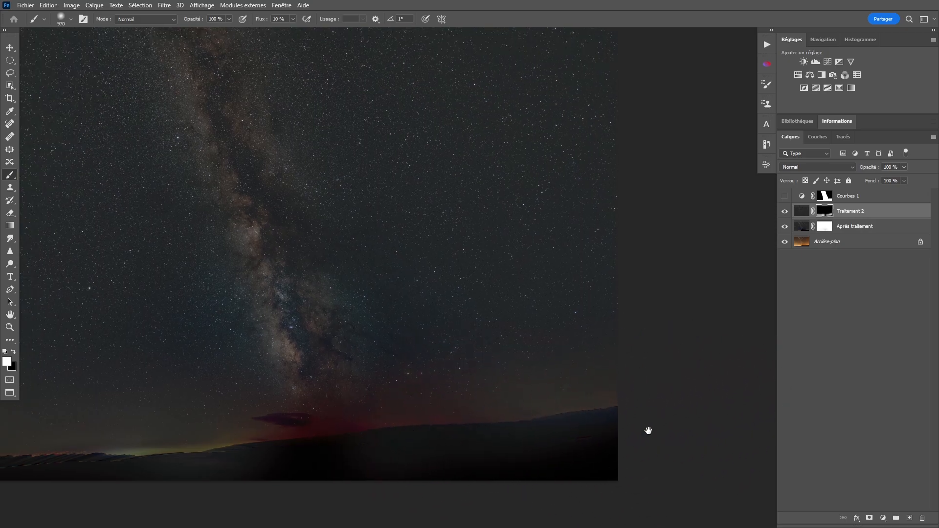
drag(367, 299, 480, 300)
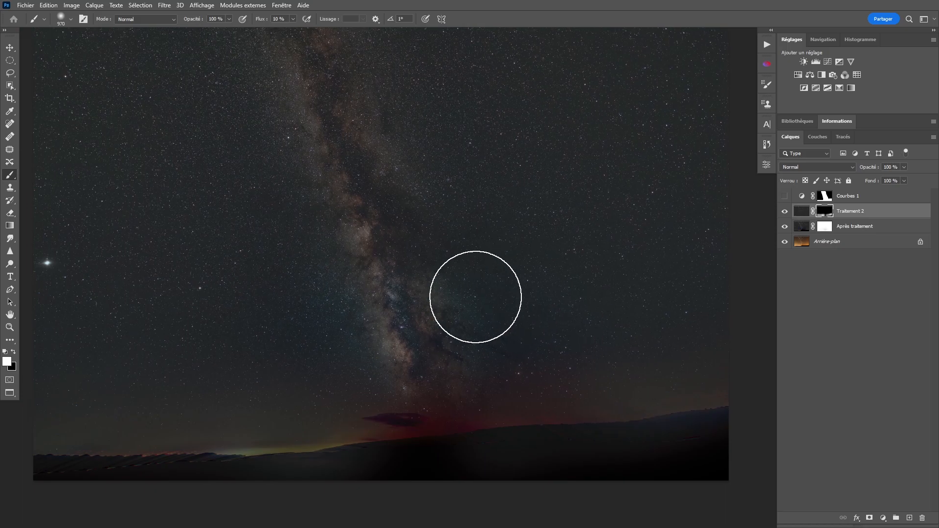
drag(381, 236, 387, 242)
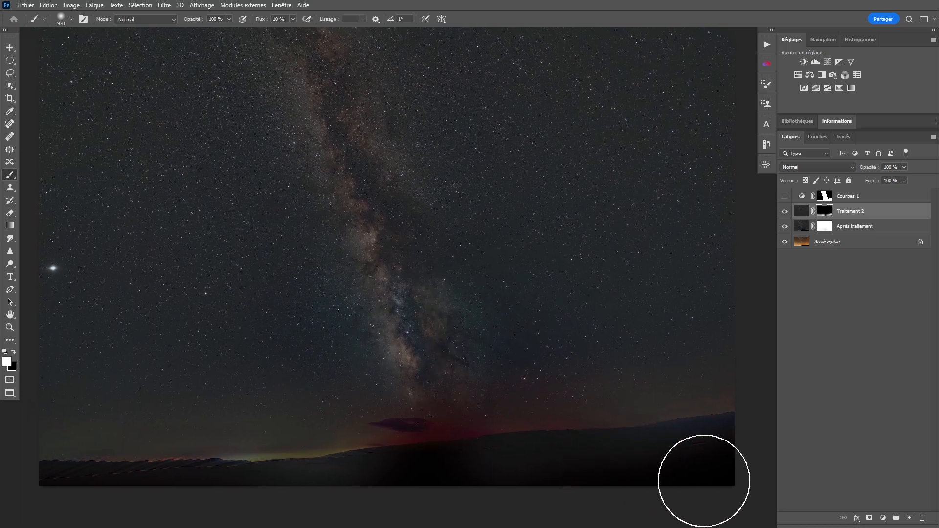
Extend the white painting on the Traitement 2 mask into the low sky with a 1234 px brush
drag(298, 242, 326, 259)
alt+right_click(310, 350)
mouse_move(348, 356)
mouse_down()
mouse_move(360, 348)
mouse_move(319, 345)
mouse_move(342, 342)
mouse_move(366, 367)
mouse_move(342, 347)
mouse_move(232, 368)
mouse_up()
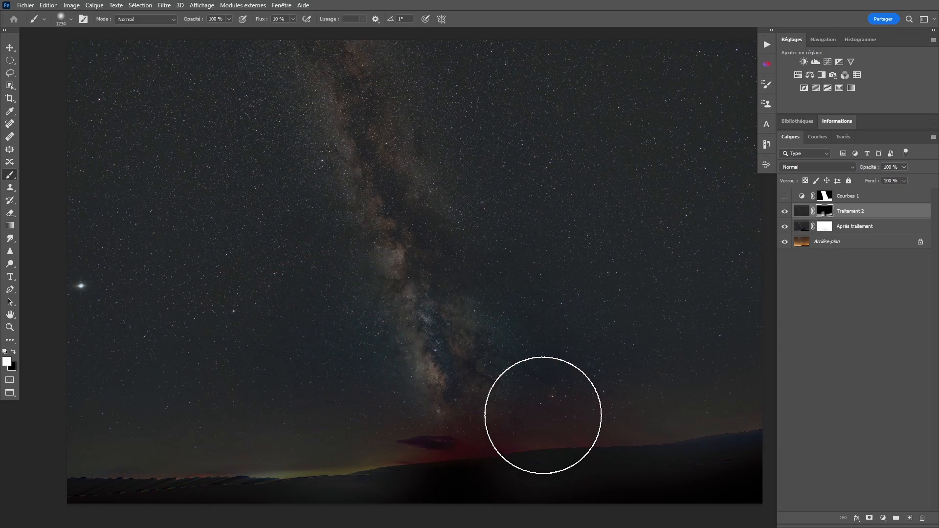
mouse_move(523, 276)
mouse_down()
mouse_move(485, 299)
mouse_move(529, 291)
mouse_up()
Add a Curves adjustment above Traitement 2 and move its RGB black point to input 15, output 0
key(z)
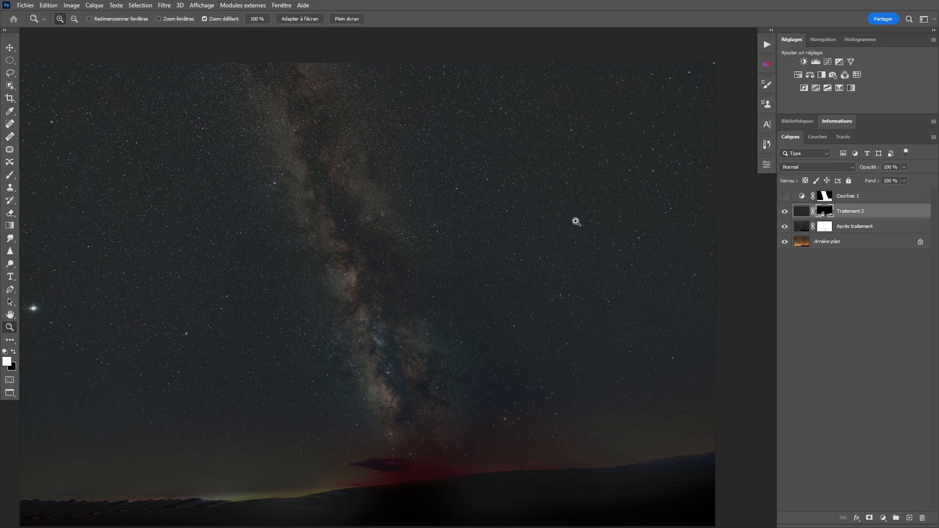
click(825, 64)
drag(602, 348, 609, 349)
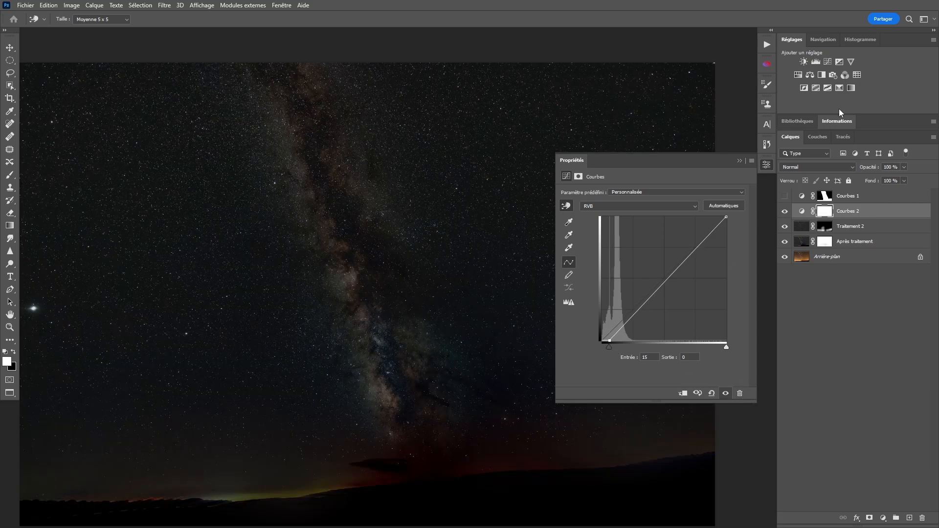
Add a second Curves adjustment on top of it using the Arcsinh10 preset
click(825, 64)
click(635, 193)
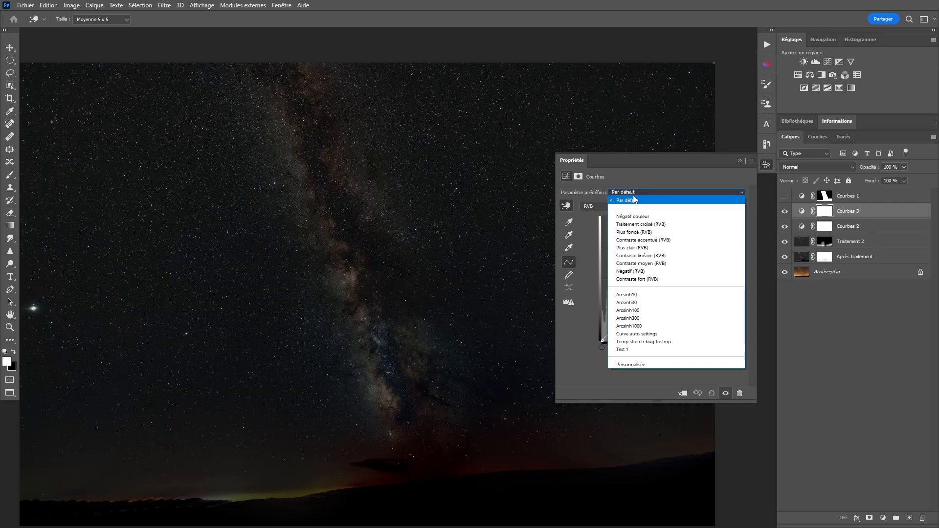
click(628, 295)
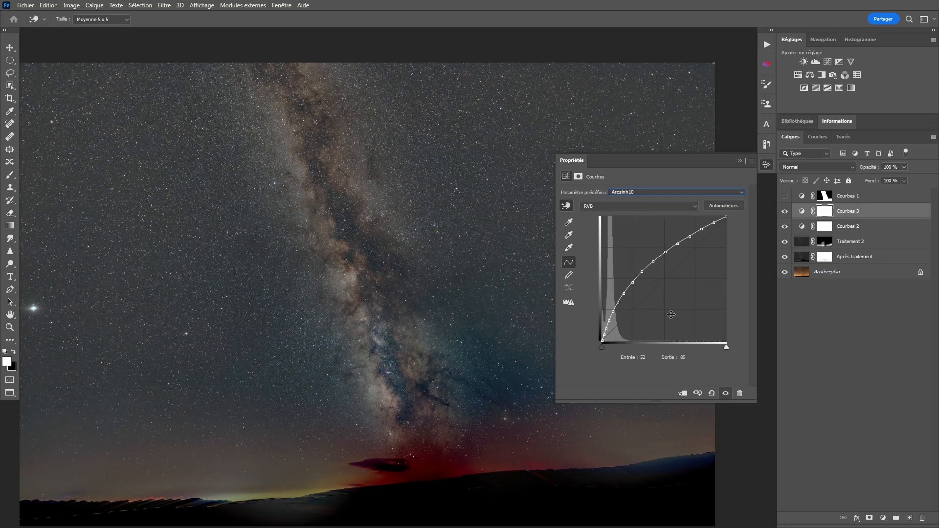
click(766, 165)
drag(515, 260, 533, 249)
key(z)
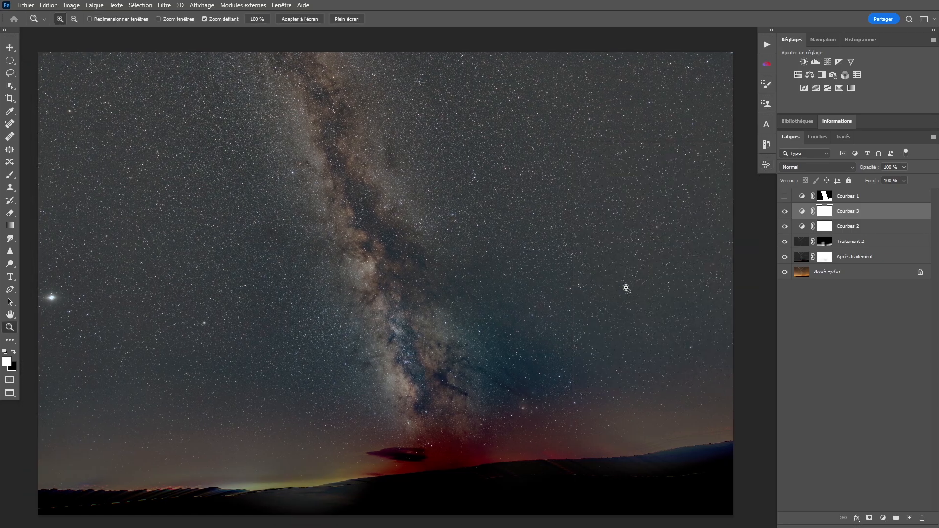
Set the Arcsinh10 Curves layer's opacity to 20%
click(802, 213)
text(20)
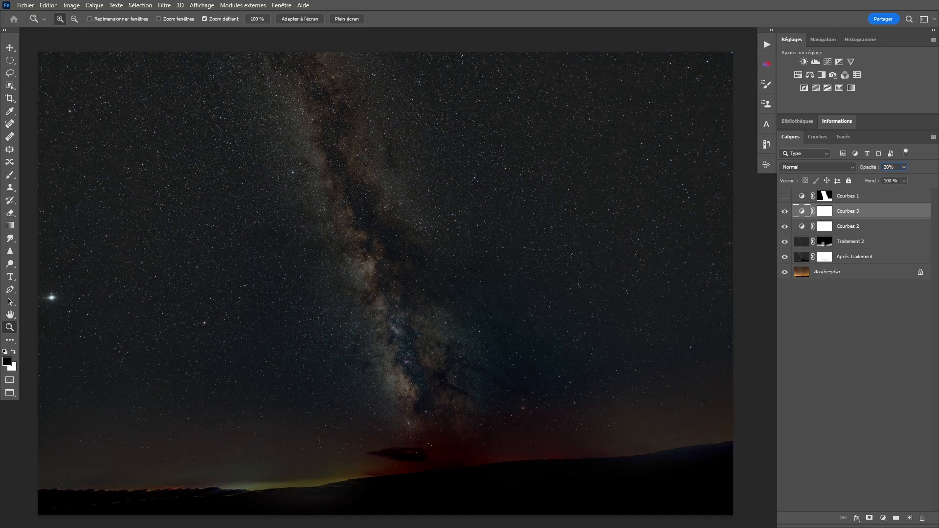
drag(565, 313, 623, 294)
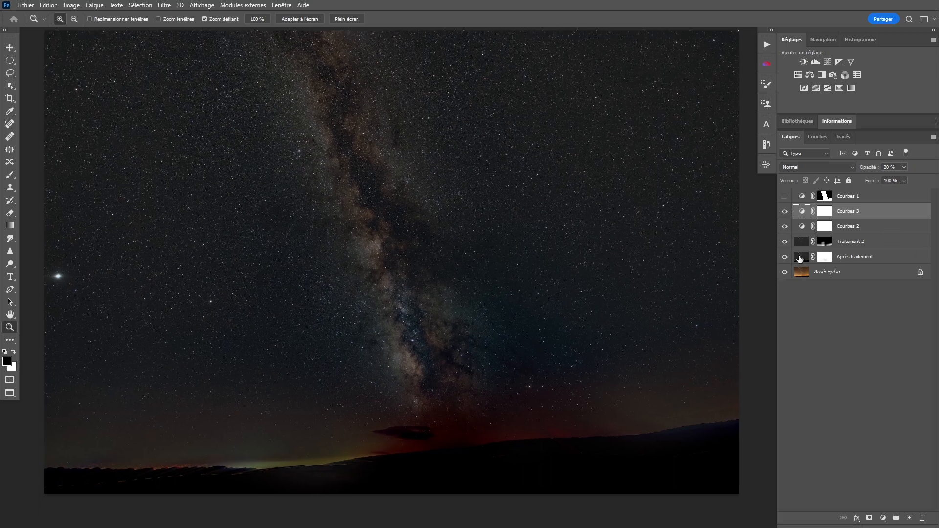
drag(536, 210, 530, 216)
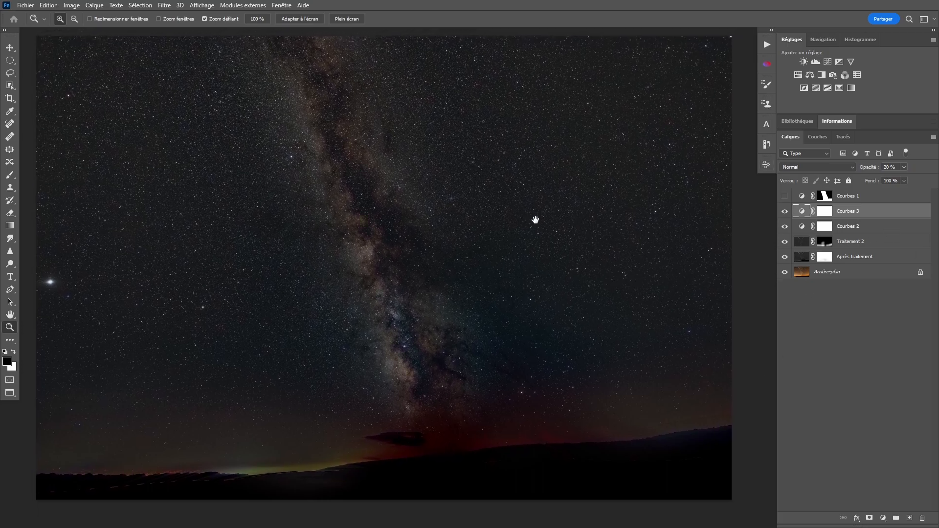
Add a Hue/Saturation adjustment above Courbes 3 with global saturation at +40
click(802, 243)
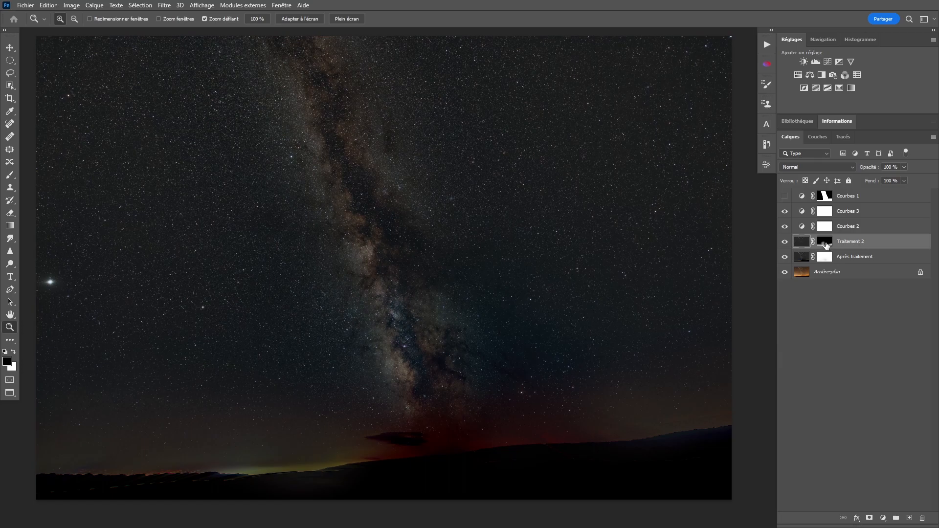
click(802, 212)
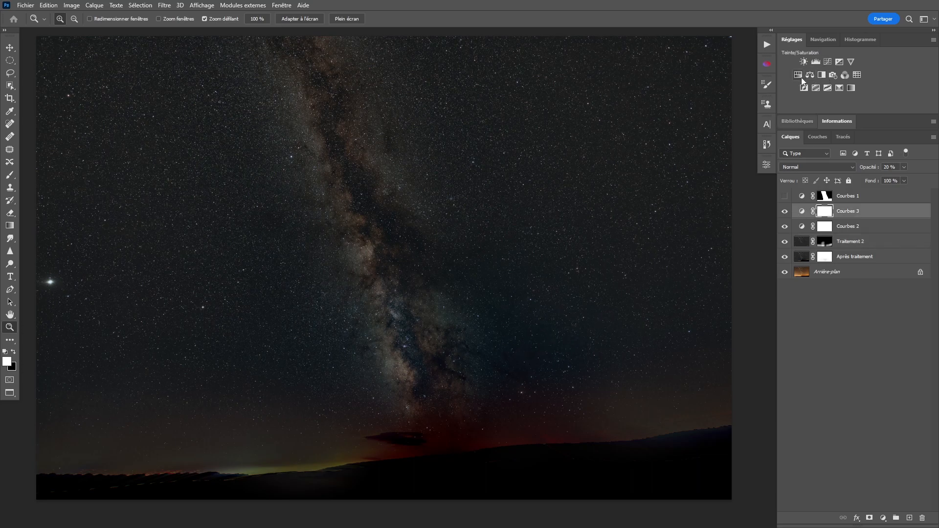
click(766, 164)
click(689, 247)
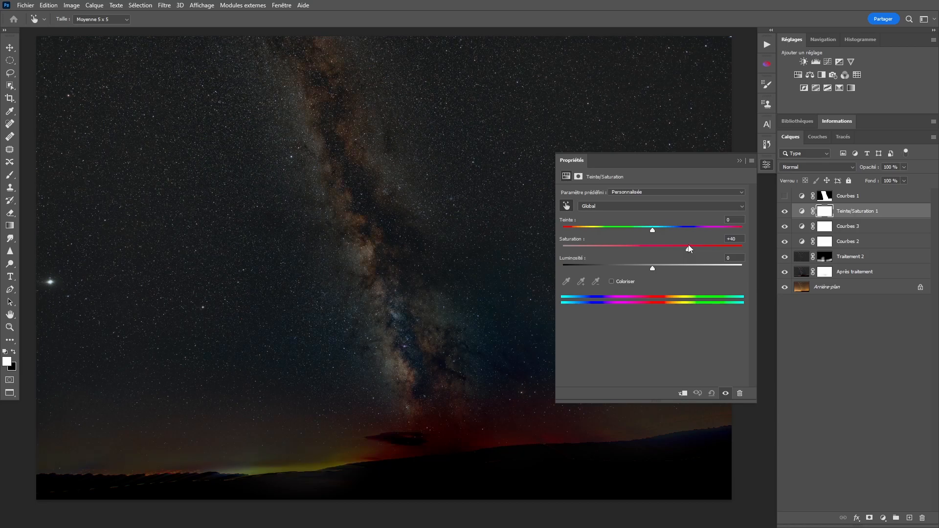
click(766, 165)
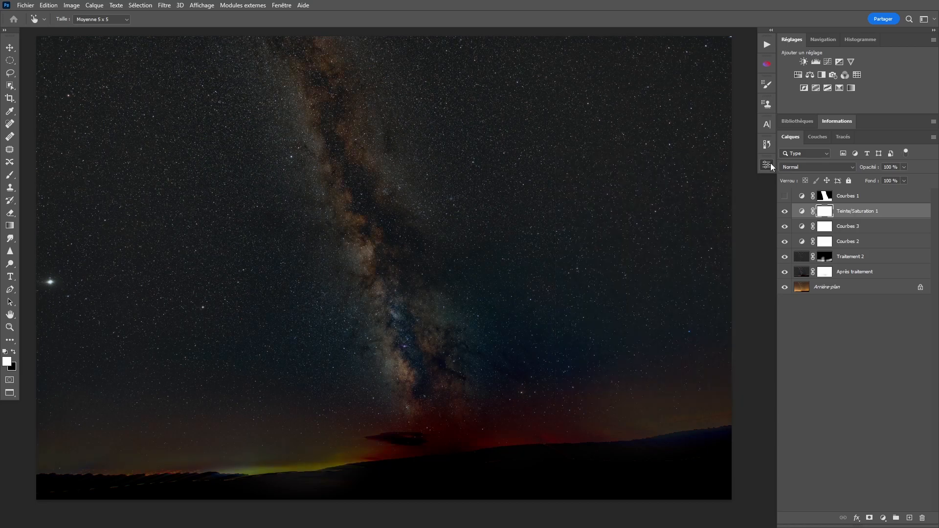
Set the Courbes 3 layer's opacity to 76%
click(800, 229)
key(z)
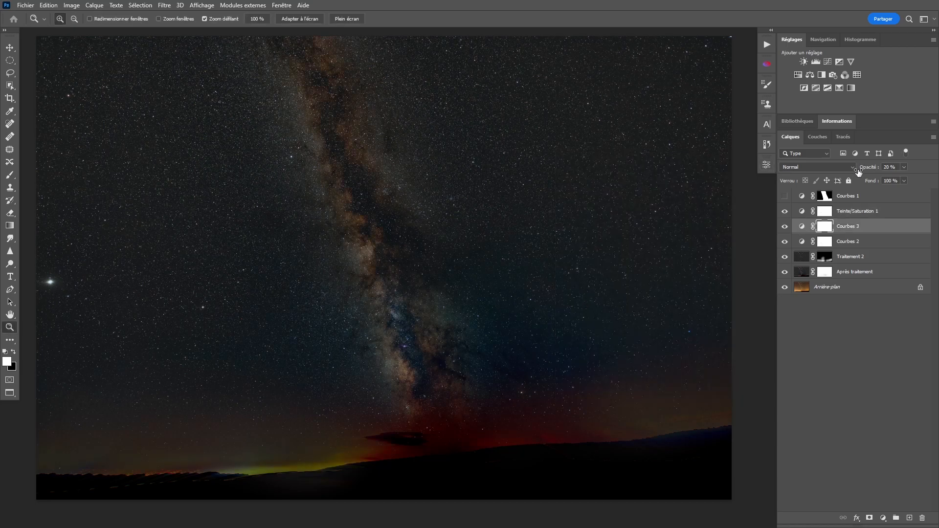
drag(858, 170, 879, 170)
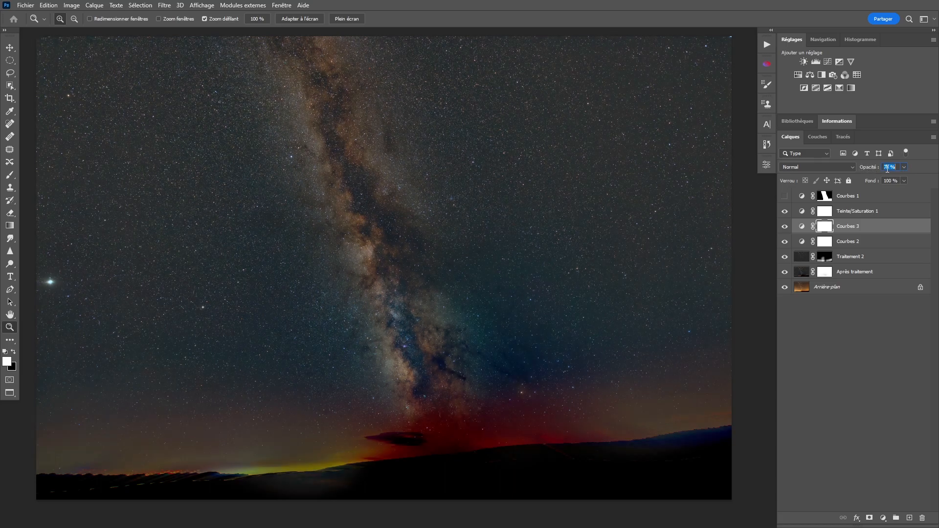
drag(566, 302, 571, 303)
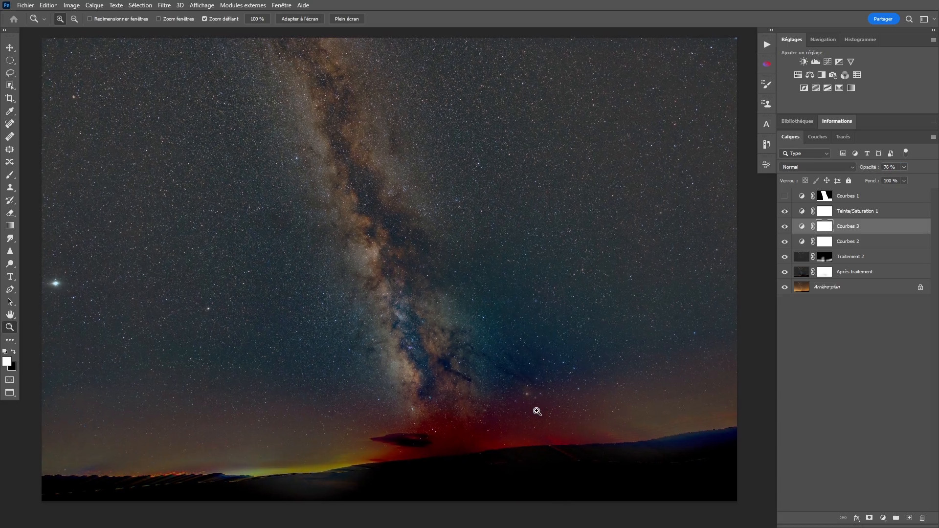
drag(488, 367, 486, 354)
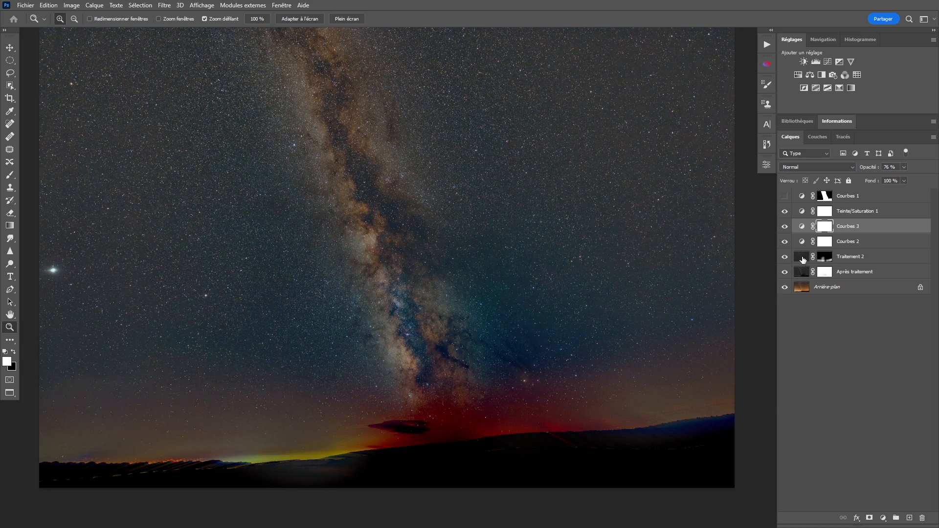
Select the Après traitement mask and prepare a black brush with 1% flow
click(802, 259)
click(800, 272)
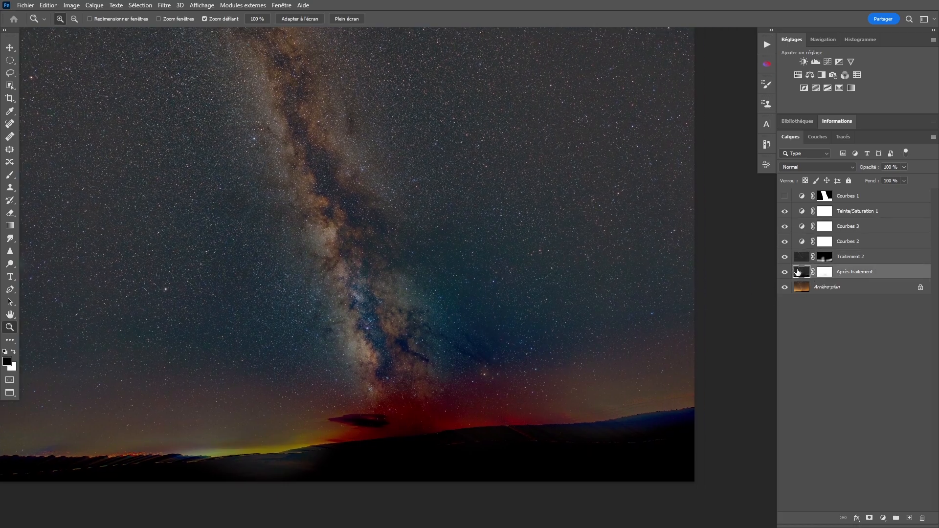
click(820, 275)
drag(511, 331, 555, 319)
key(b)
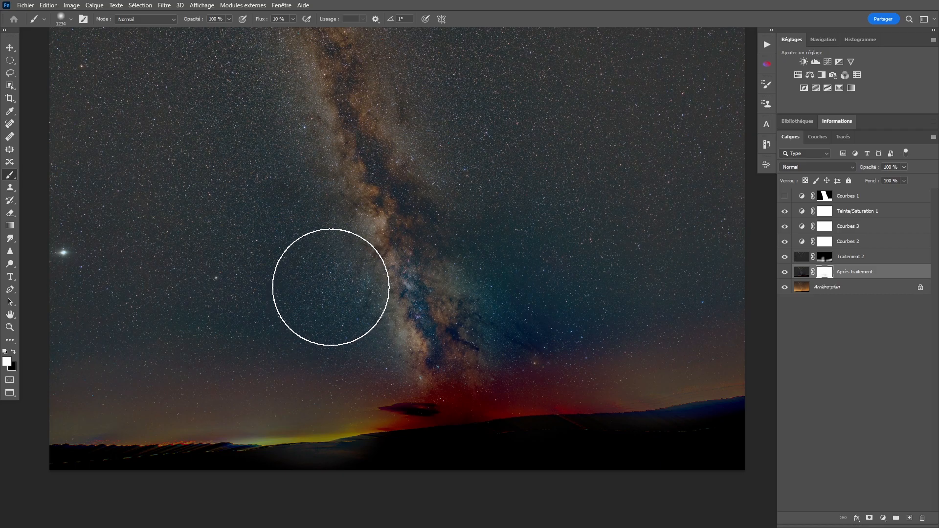
key(x)
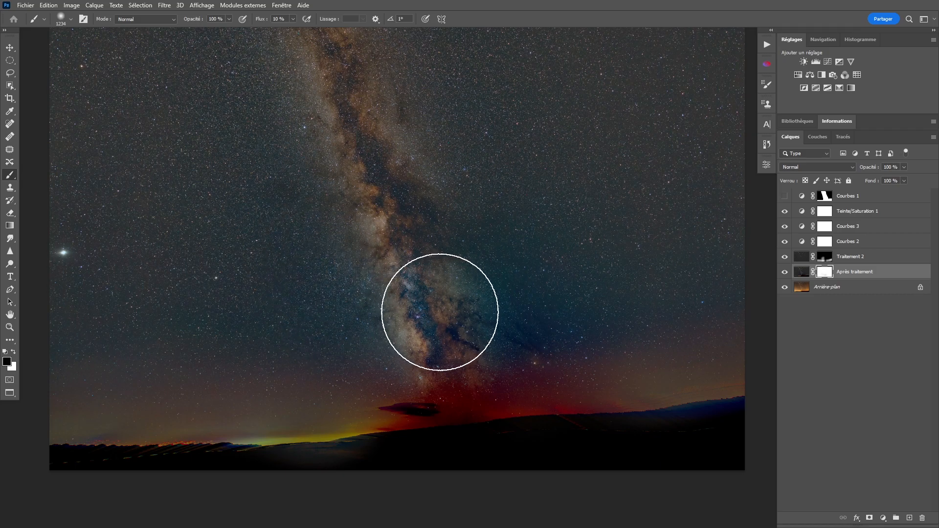
key(shift+0)
key(shift+1)
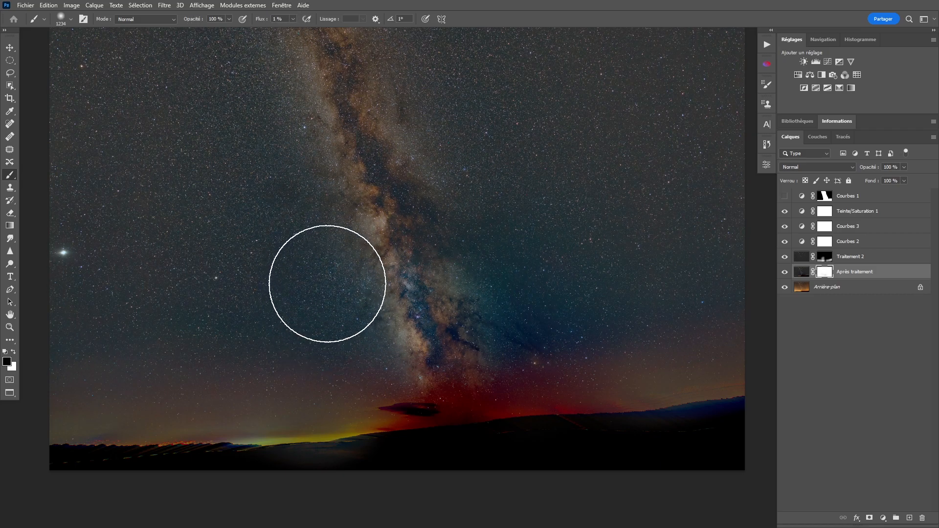
Paint black at 1% flow on the Après traitement mask over the bluish sky on both sides of the Milky Way
mouse_move(309, 302)
mouse_down()
mouse_move(296, 303)
mouse_move(296, 293)
mouse_up()
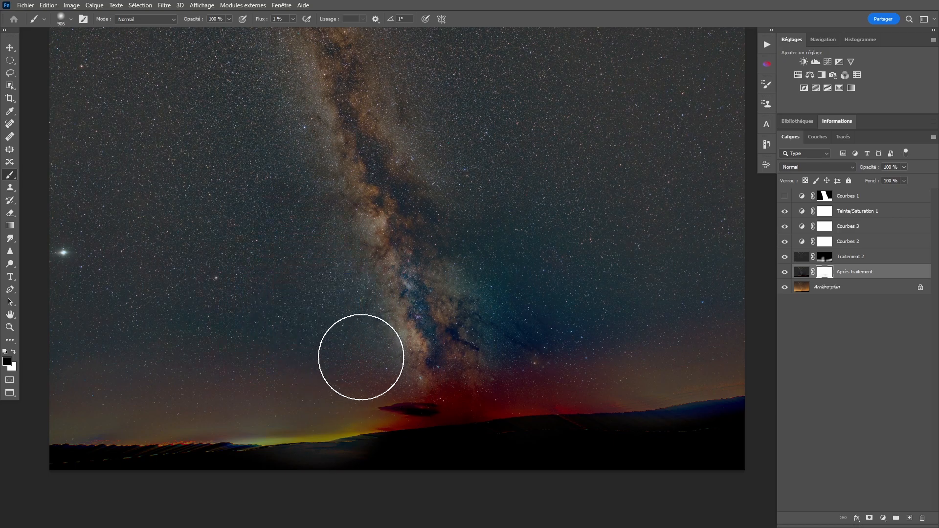
drag(346, 336, 357, 336)
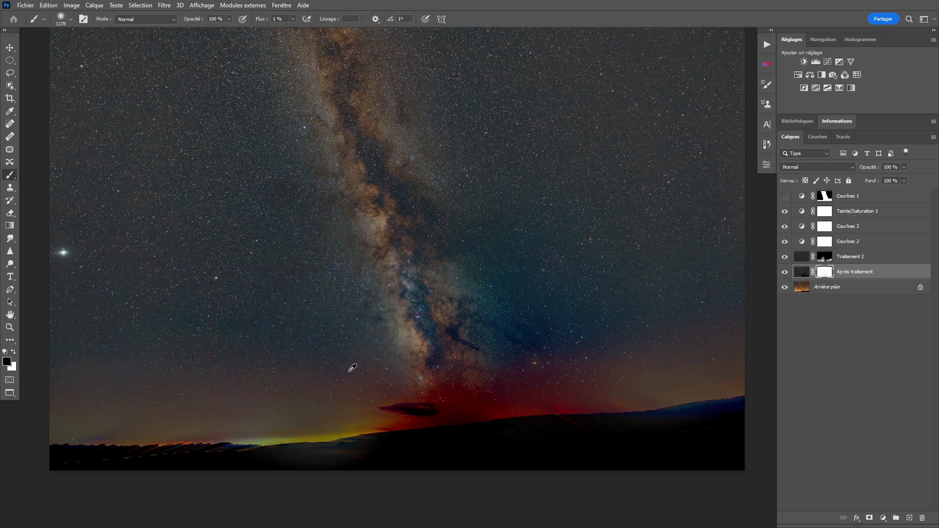
drag(436, 291, 408, 298)
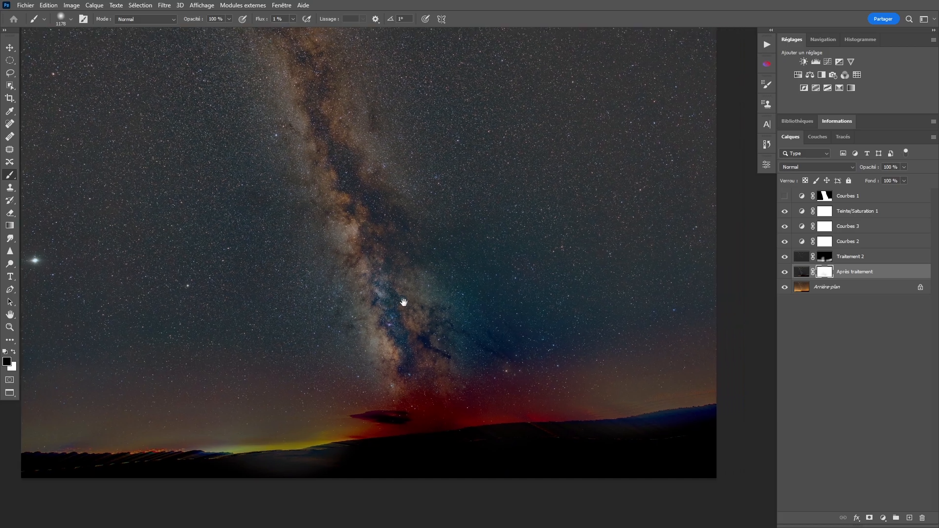
mouse_move(538, 338)
mouse_down()
mouse_move(515, 340)
mouse_move(534, 346)
mouse_up()
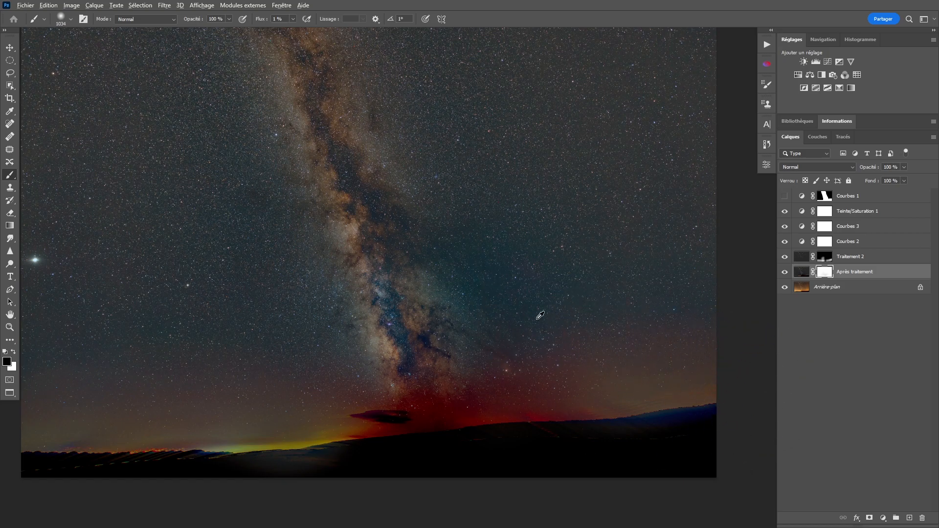
drag(526, 310, 528, 310)
Soften the blue in the Milky Way core by painting the Après traitement mask with a smaller black brush of 406 px
drag(389, 349, 362, 344)
mouse_move(434, 317)
mouse_down()
mouse_move(432, 277)
mouse_move(540, 300)
mouse_up()
scroll(461, 317, up, 5)
scroll(459, 318, up, 2)
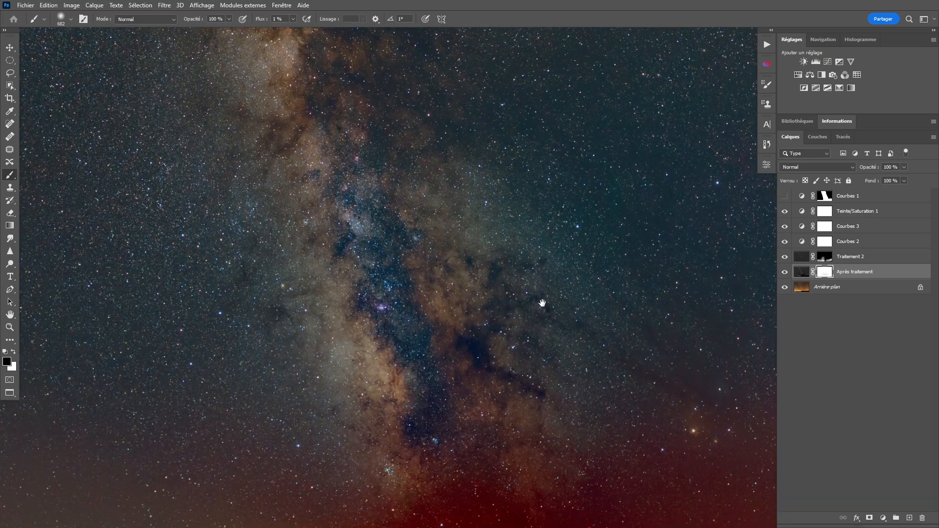
drag(404, 349, 354, 347)
mouse_move(436, 324)
mouse_down()
mouse_move(468, 294)
mouse_move(421, 274)
mouse_up()
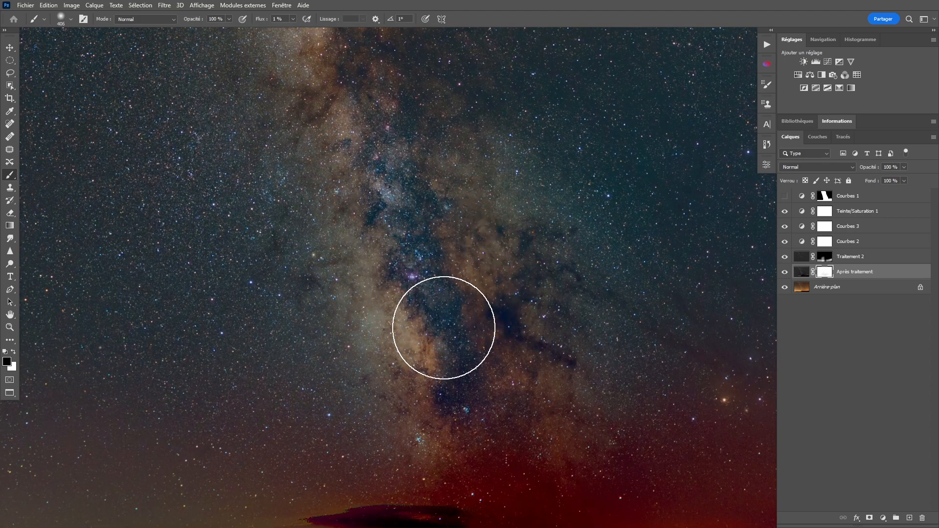
drag(499, 355, 482, 333)
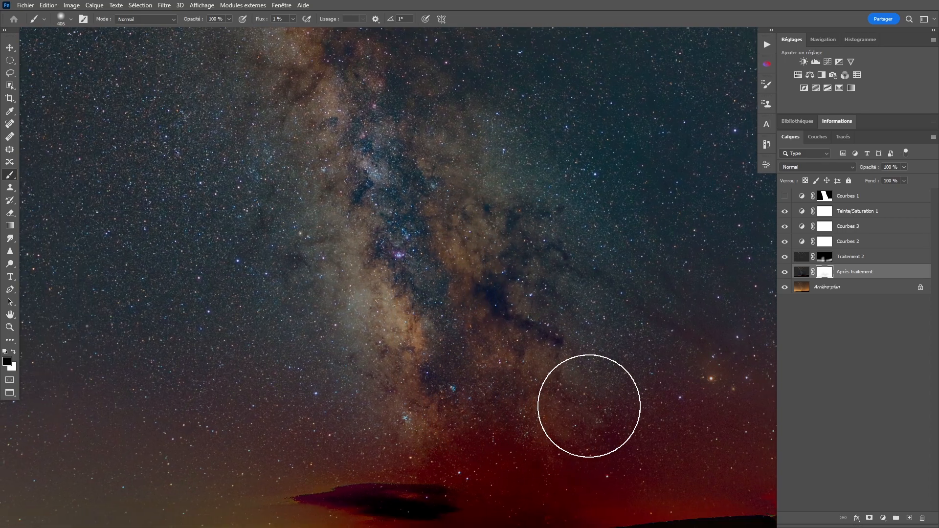
Paint black on the Après traitement mask over the bluish sky beside the Milky Way core with a larger 1078 px brush
drag(446, 275, 461, 326)
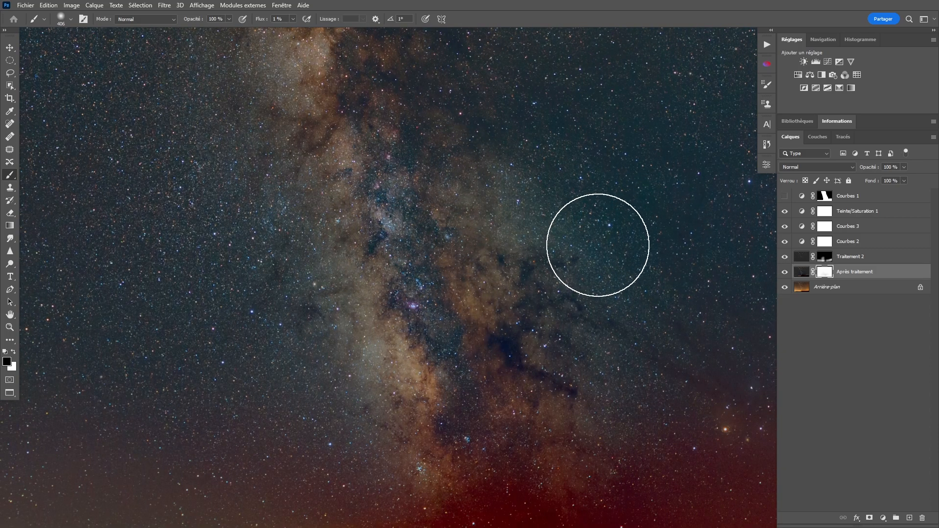
drag(544, 320, 524, 266)
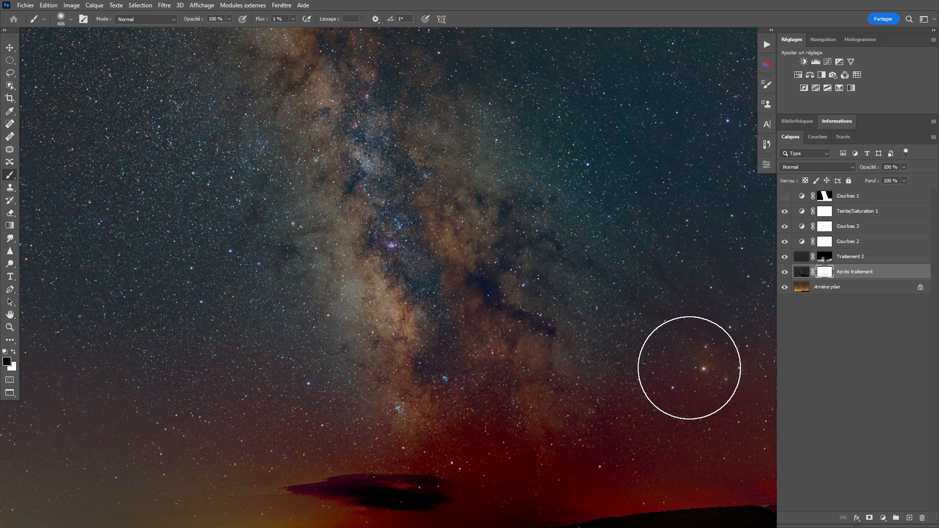
drag(635, 224, 639, 252)
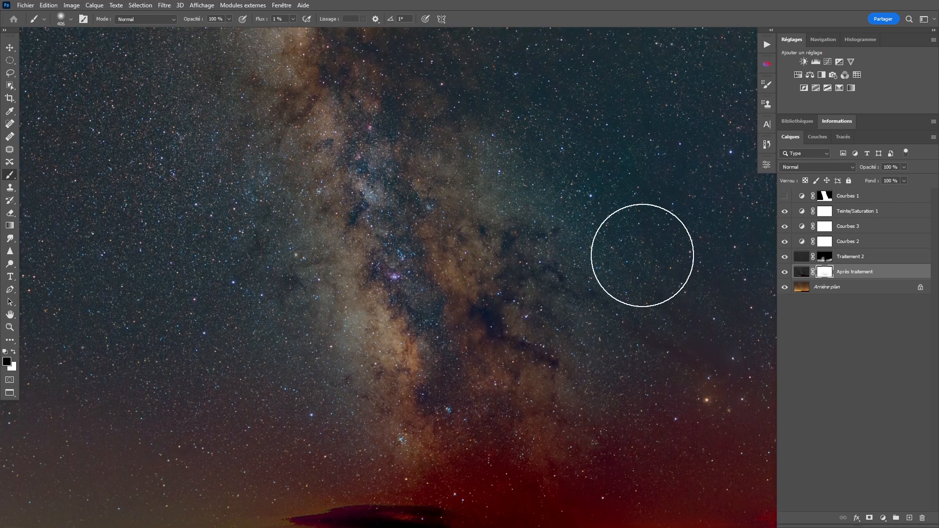
scroll(641, 254, down, 3)
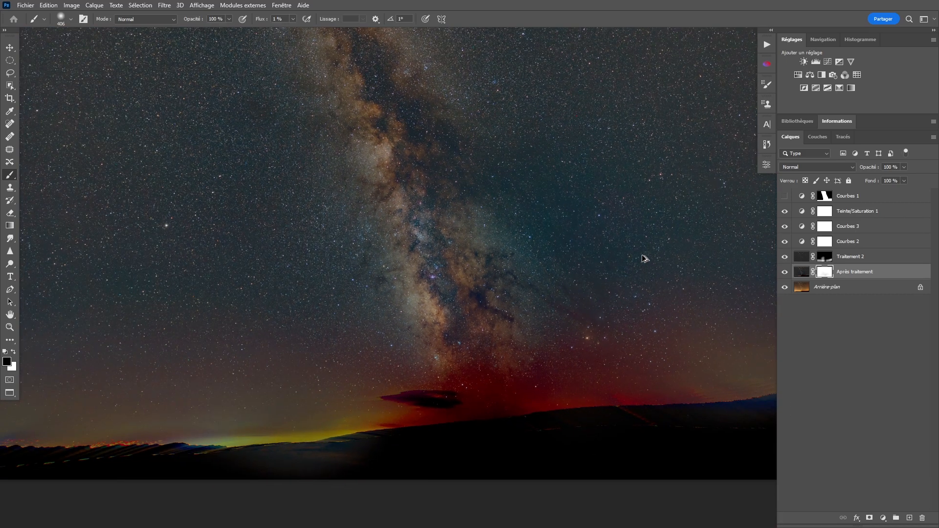
mouse_move(508, 194)
mouse_down()
mouse_move(437, 308)
mouse_move(460, 272)
mouse_move(526, 266)
mouse_up()
key(z)
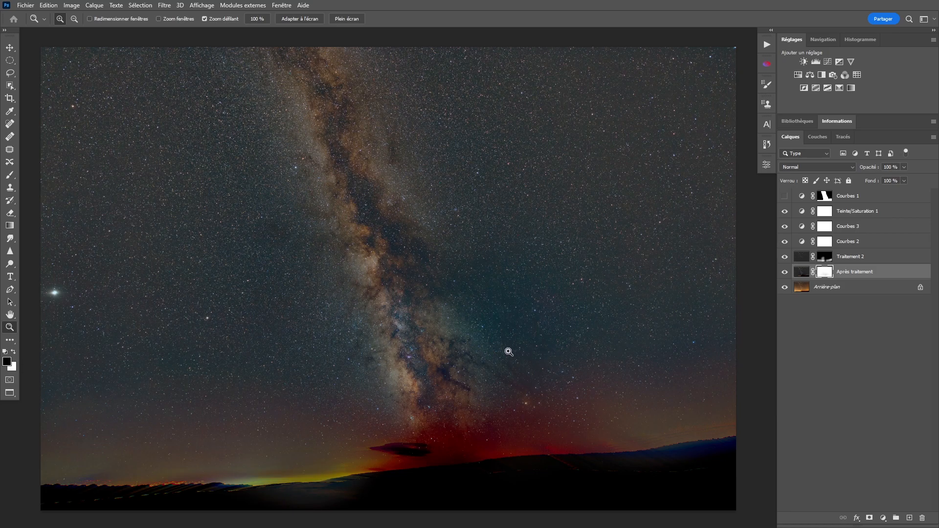
key(b)
mouse_move(500, 342)
mouse_down()
mouse_move(540, 344)
mouse_move(529, 344)
mouse_up()
mouse_move(557, 347)
mouse_down()
mouse_move(478, 280)
mouse_move(462, 291)
mouse_move(639, 471)
mouse_move(748, 425)
mouse_move(577, 346)
mouse_move(603, 356)
mouse_up()
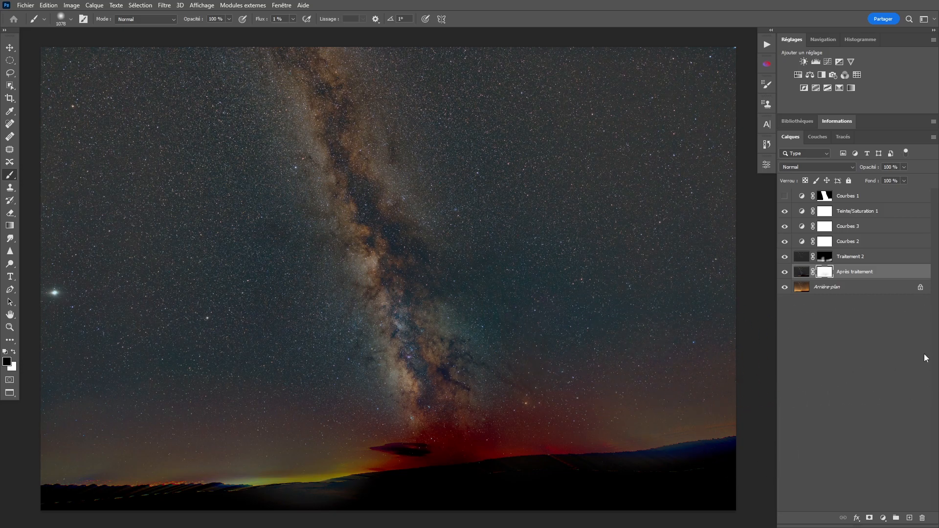
Paint white on the Traitement 2 mask over the reddish sky right of the Milky Way with a 1326 px brush
click(824, 260)
drag(571, 330, 494, 307)
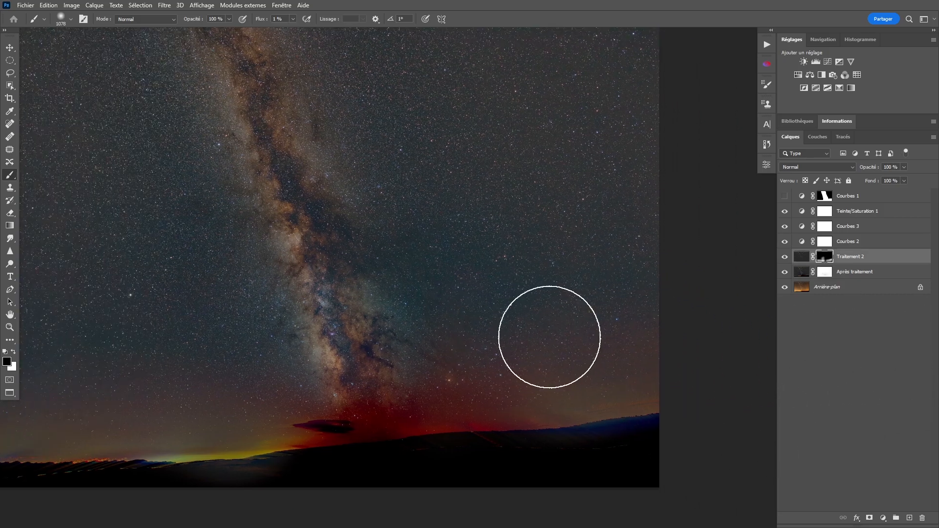
mouse_move(559, 345)
alt+mouse_down()
mouse_move(574, 350)
mouse_move(566, 357)
alt+mouse_up()
key(x)
mouse_move(478, 350)
mouse_down()
mouse_move(699, 331)
mouse_move(510, 351)
mouse_move(613, 306)
mouse_move(589, 370)
mouse_move(704, 400)
mouse_up()
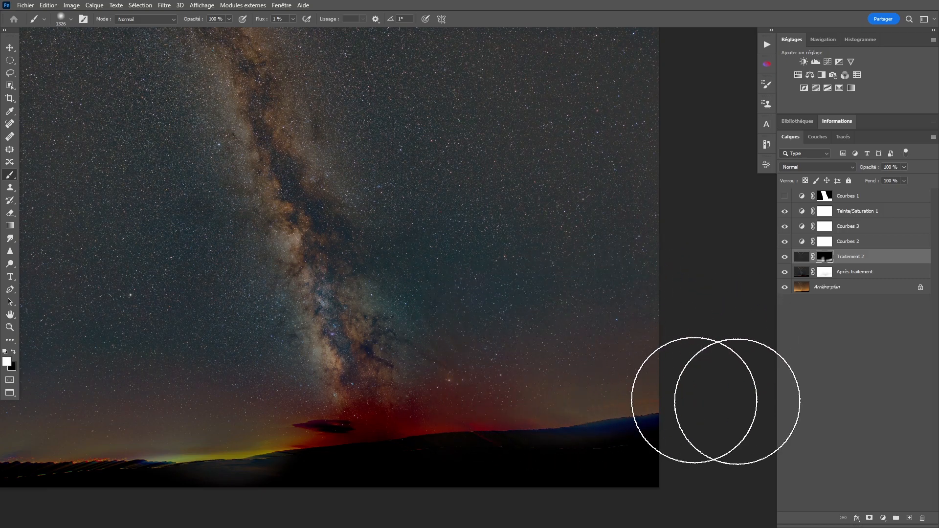
mouse_move(524, 371)
mouse_down()
mouse_move(503, 377)
mouse_move(629, 296)
mouse_move(641, 318)
mouse_move(527, 416)
mouse_move(753, 424)
mouse_up()
Paint white with a smaller brush on the Traitement 2 mask over the red glow near the horizon, and hide Teinte/Saturation 1
alt+drag(480, 389, 466, 401)
mouse_move(529, 412)
mouse_down()
mouse_move(431, 410)
mouse_move(631, 432)
mouse_move(732, 354)
mouse_up()
drag(443, 220, 494, 201)
mouse_move(440, 411)
mouse_down()
mouse_move(408, 400)
mouse_move(410, 383)
mouse_up()
drag(449, 231, 507, 251)
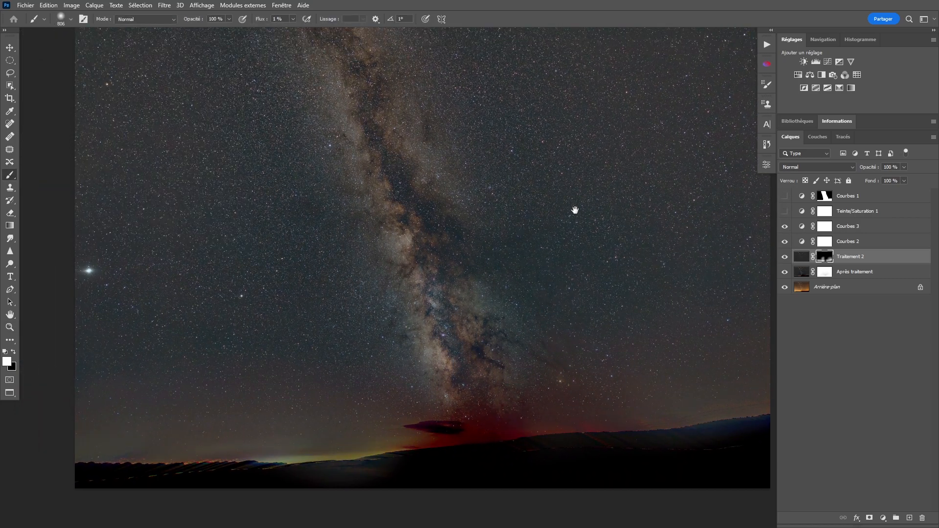
Set the Courbes 3 layer's opacity to 20%
drag(576, 210, 558, 215)
click(801, 230)
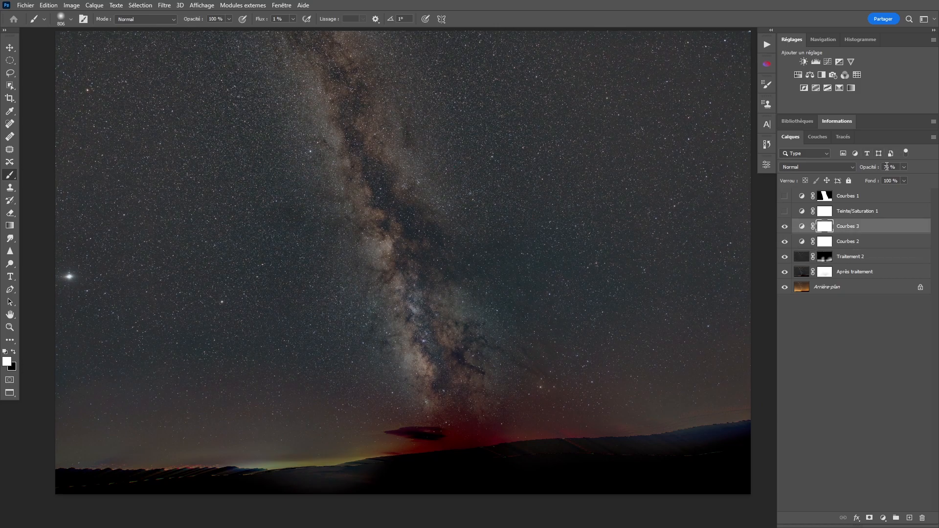
text(20)
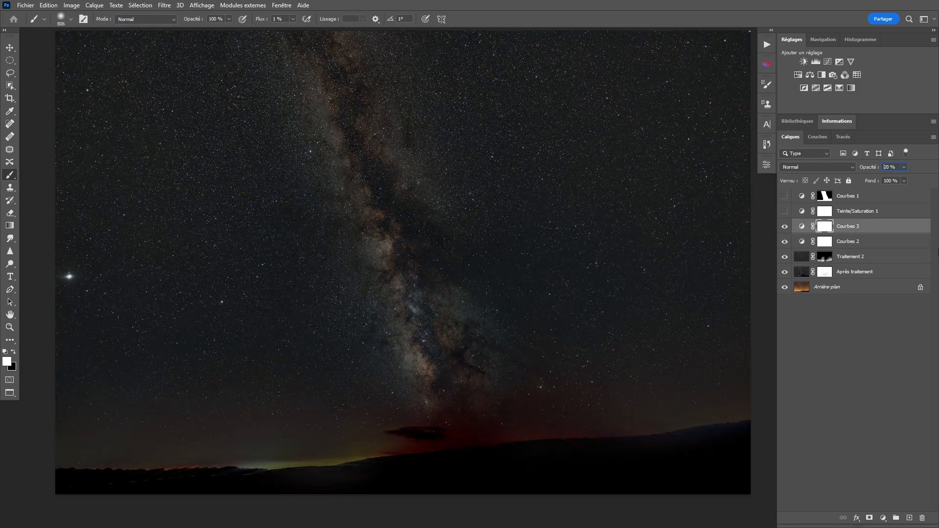
Compare the processed image with the original by showing only the Arrière-plan layer, and restore the other layers' visibility
drag(575, 207, 560, 211)
key(z)
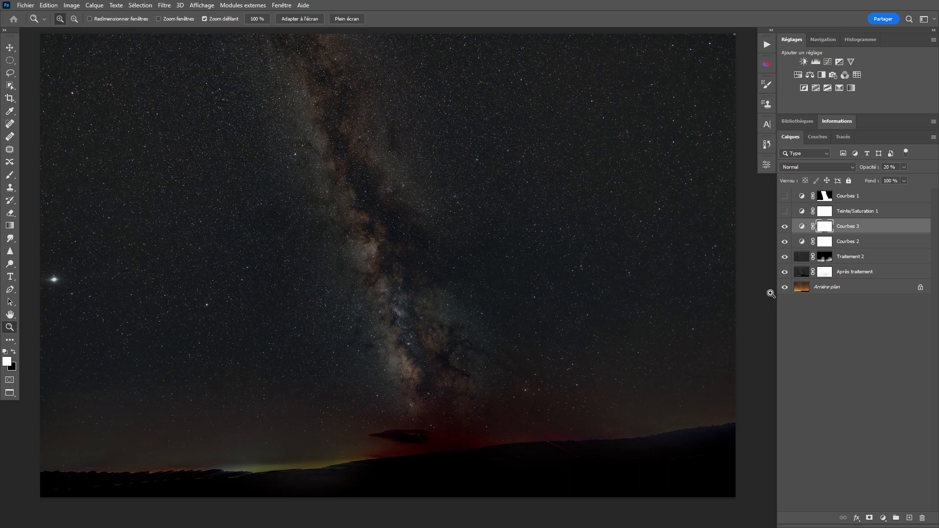
alt+click(784, 288)
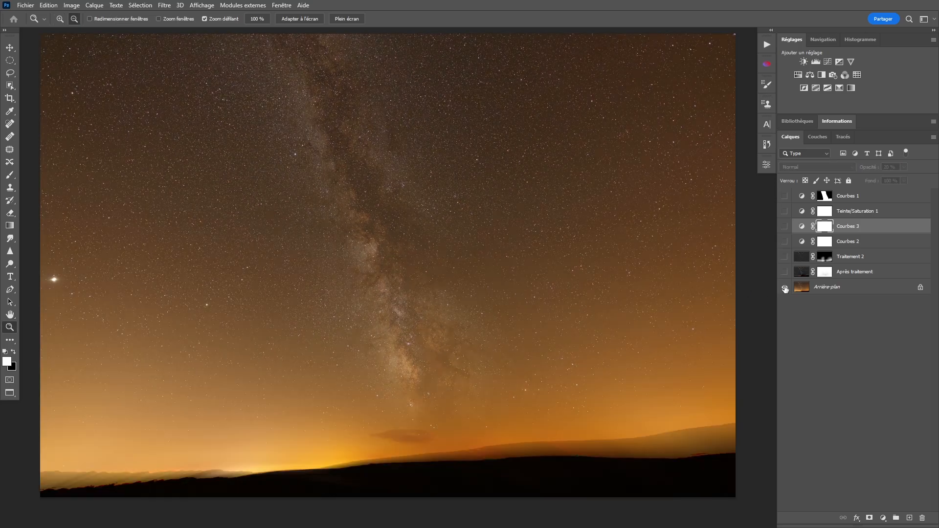
alt+click(784, 288)
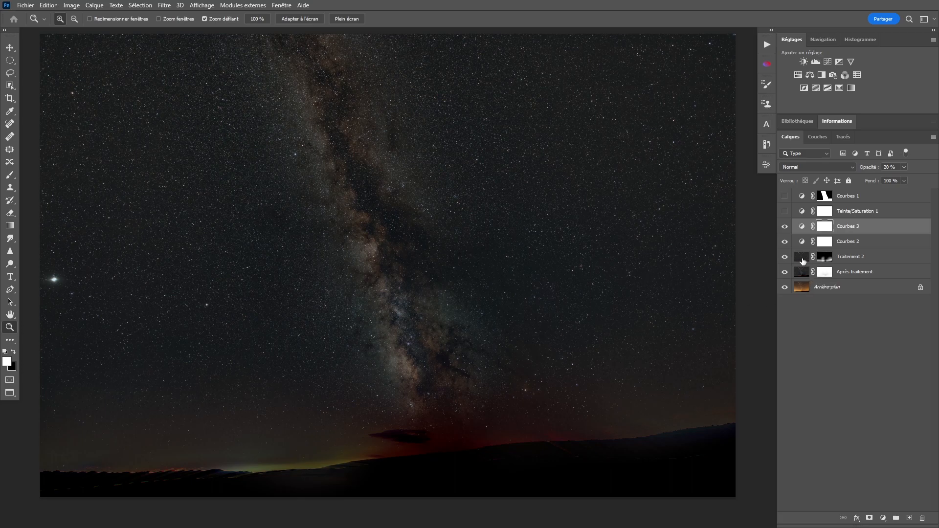
Disable the Traitement 2 layer mask to examine that treatment over the whole image
shift+click(824, 258)
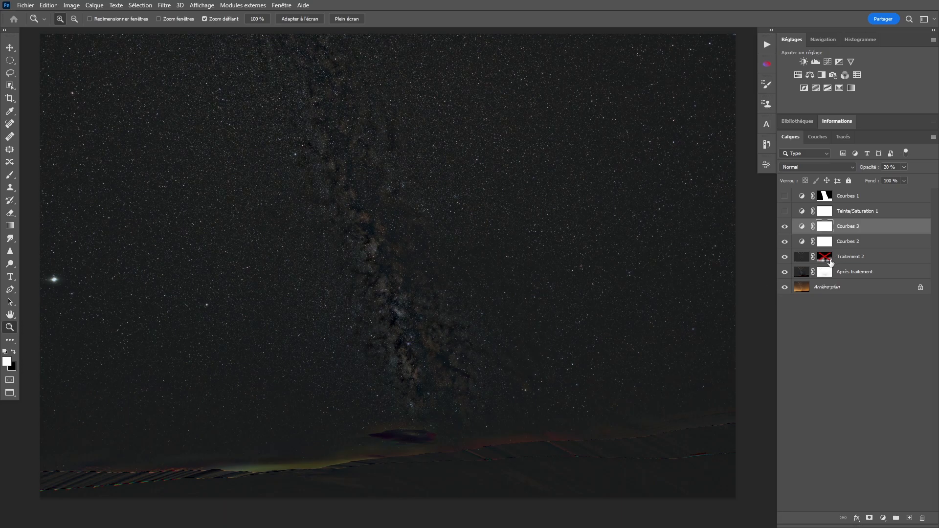
drag(513, 241, 520, 245)
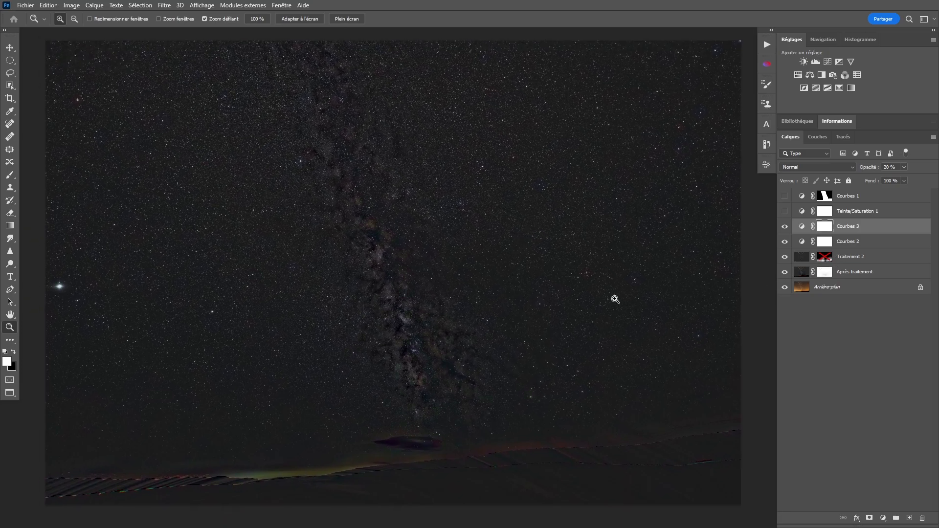